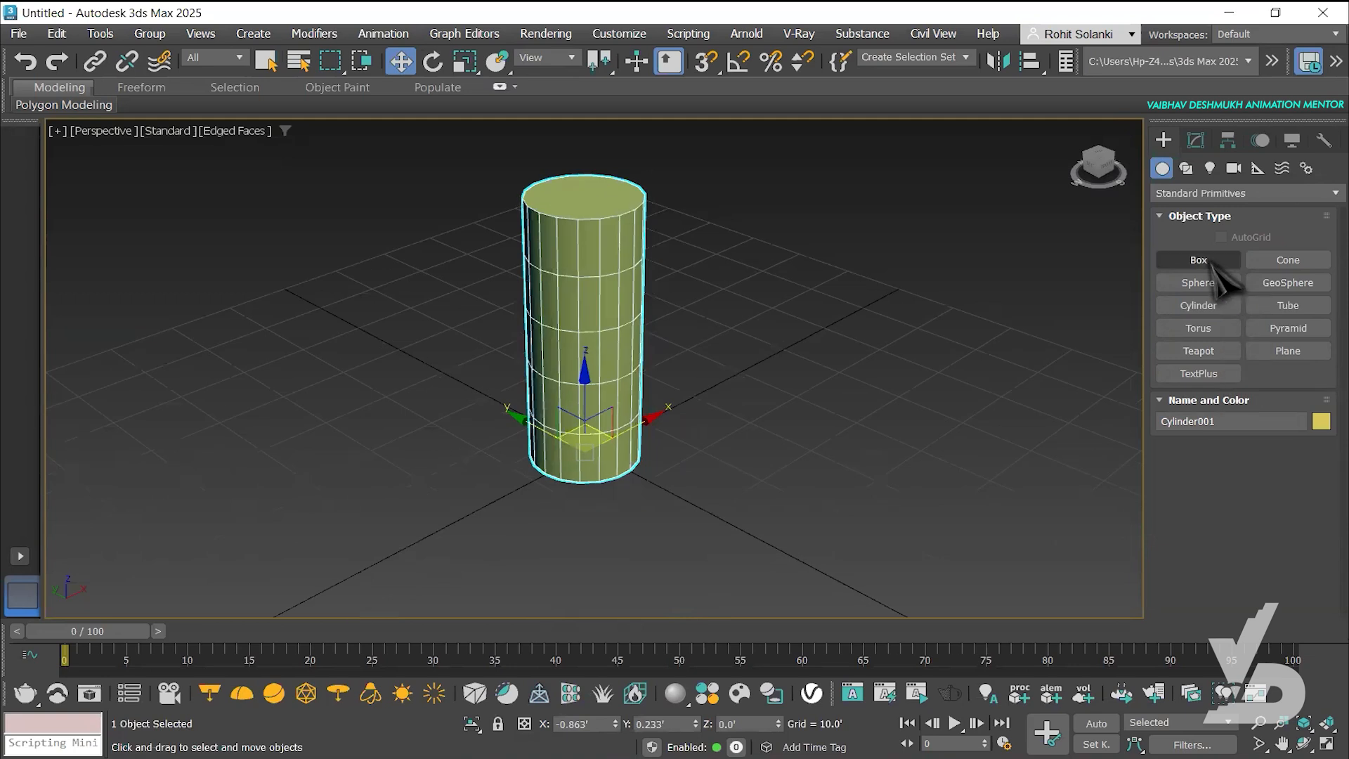
Create a box about 20' long and 25' wide on the grid beside the cylinder
{"action": "left_click", "coordinate": [1199, 260]}
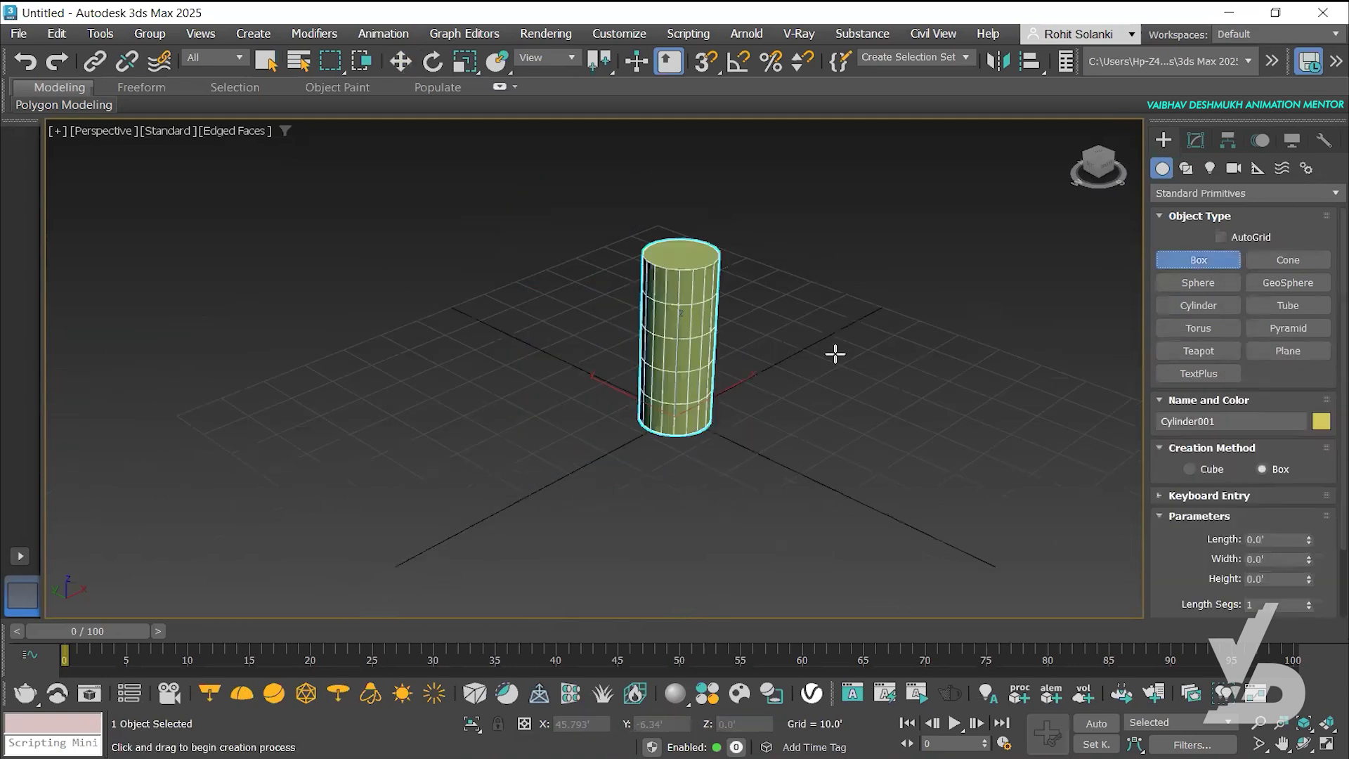
{"action": "left_click_drag", "start_coordinate": [756, 328], "coordinate": [898, 323]}
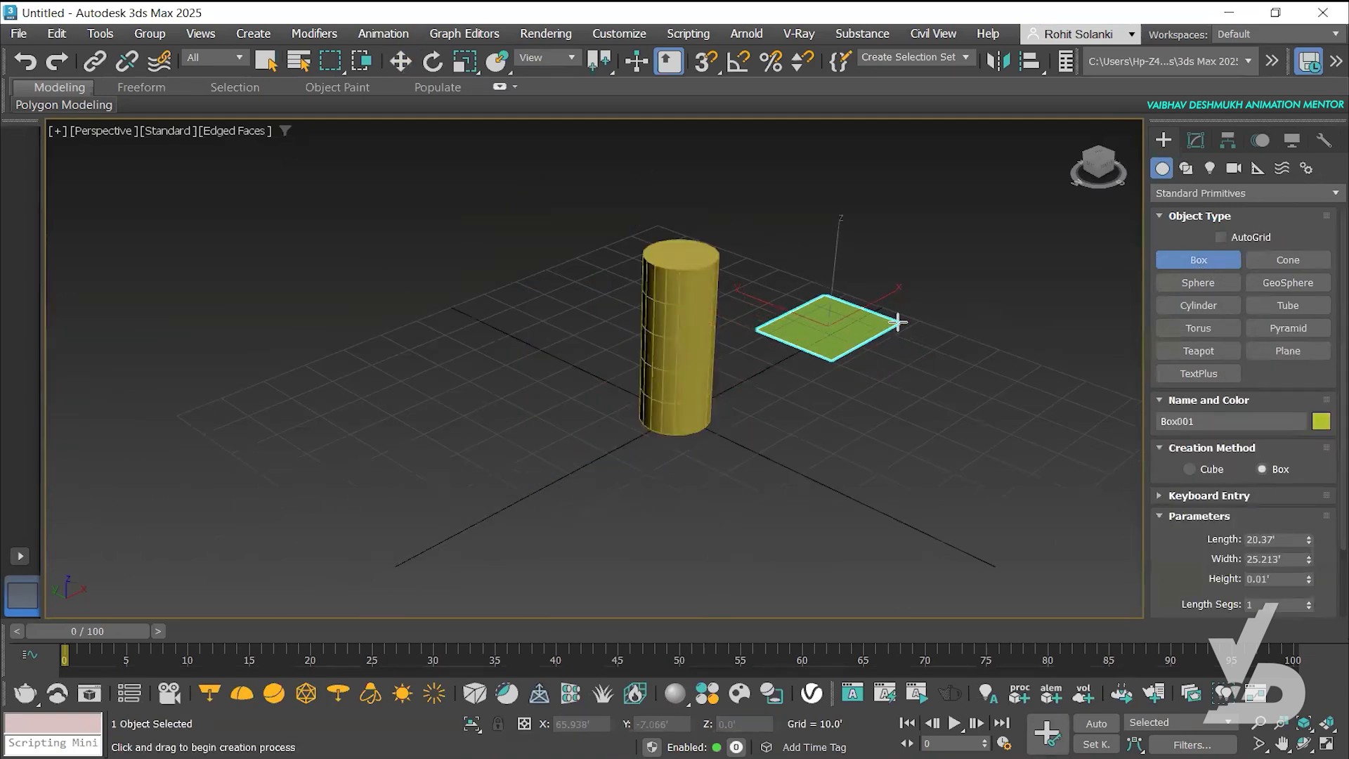
{"action": "left_click", "coordinate": [858, 234]}
{"action": "middle_click_drag", "start_coordinate": [871, 318], "coordinate": [750, 347]}
{"action": "scroll", "coordinate": [744, 351], "scroll_direction": "up", "scroll_amount": 3}
{"action": "key", "text": "w"}
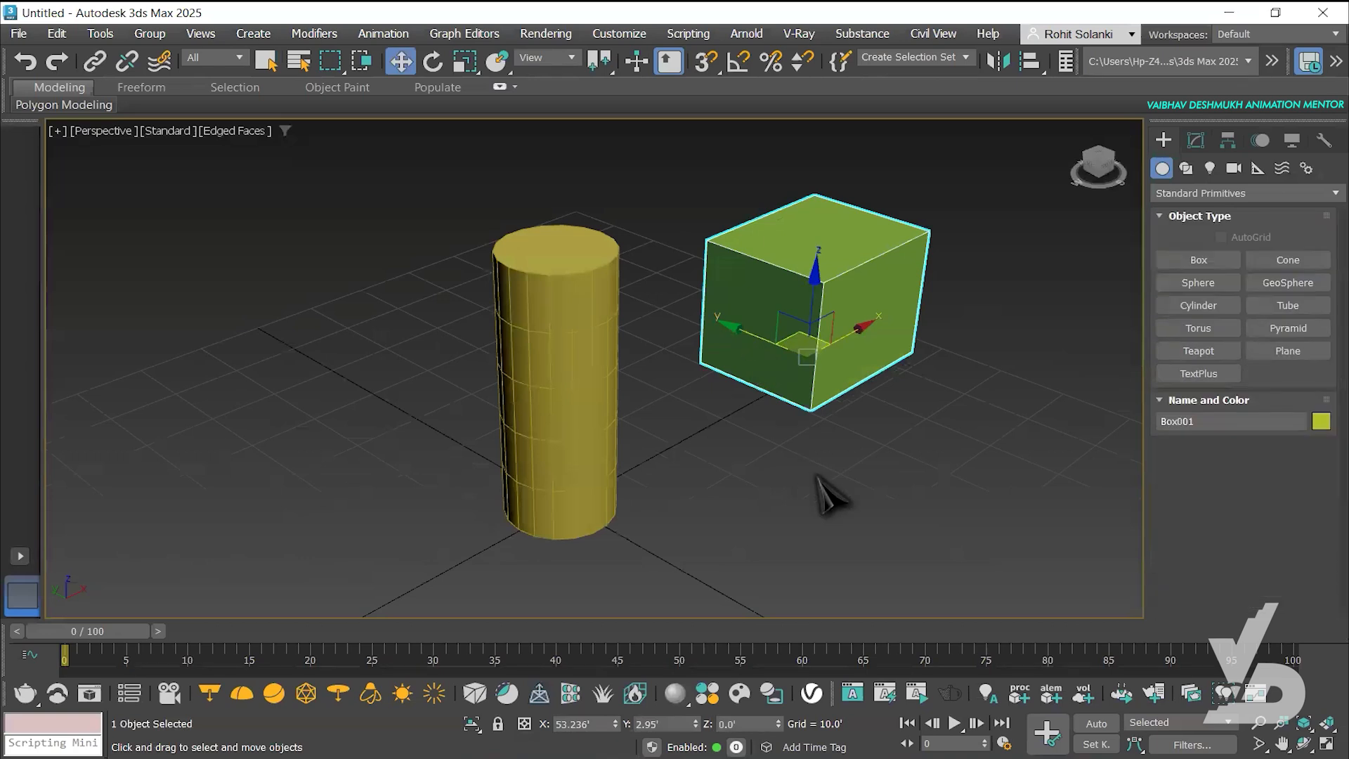
{"action": "left_click", "coordinate": [822, 492]}
Apply an Unwrap UVW modifier to the cylinder
{"action": "left_click", "coordinate": [549, 298]}
{"action": "mouse_move", "coordinate": [631, 357]}
{"action": "middle_mouse_down"}
{"action": "mouse_move", "coordinate": [591, 355]}
{"action": "mouse_move", "coordinate": [620, 356]}
{"action": "middle_mouse_up"}
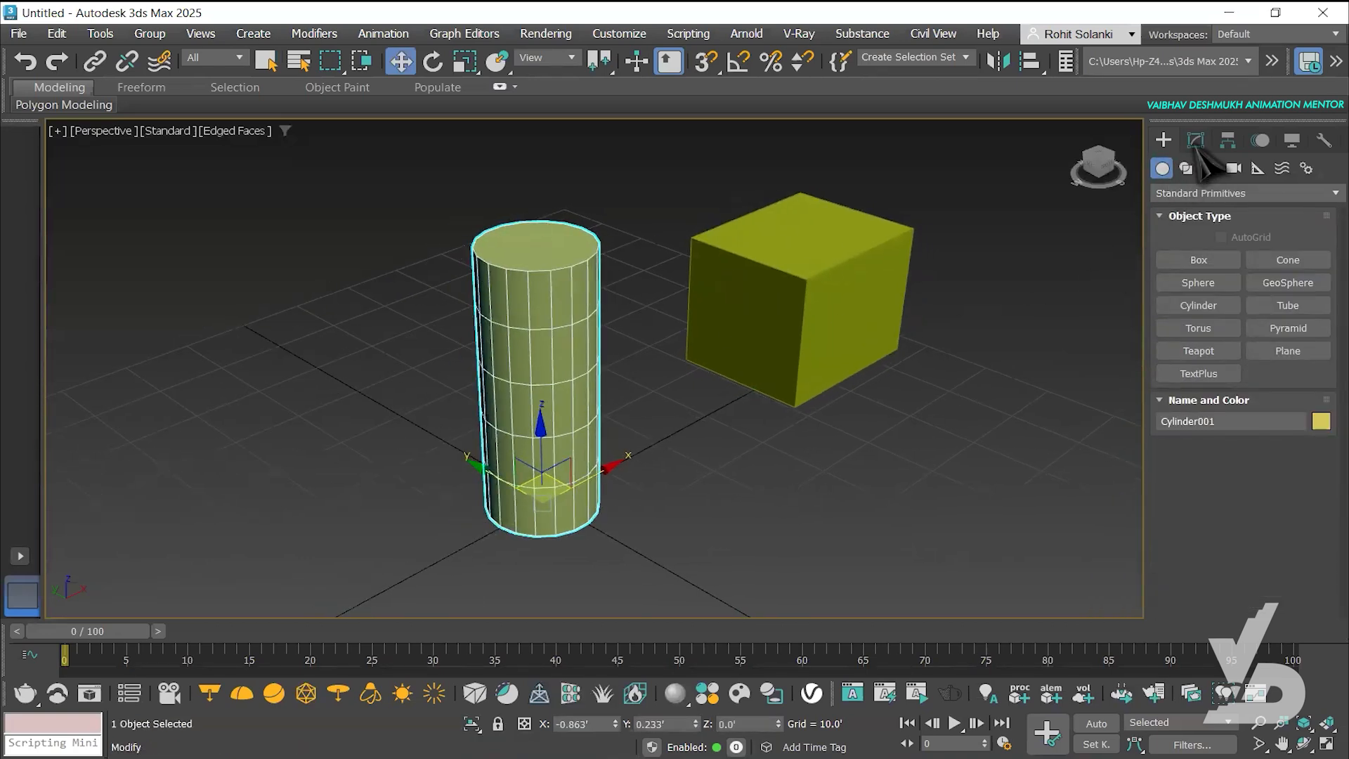
{"action": "left_click", "coordinate": [1196, 140]}
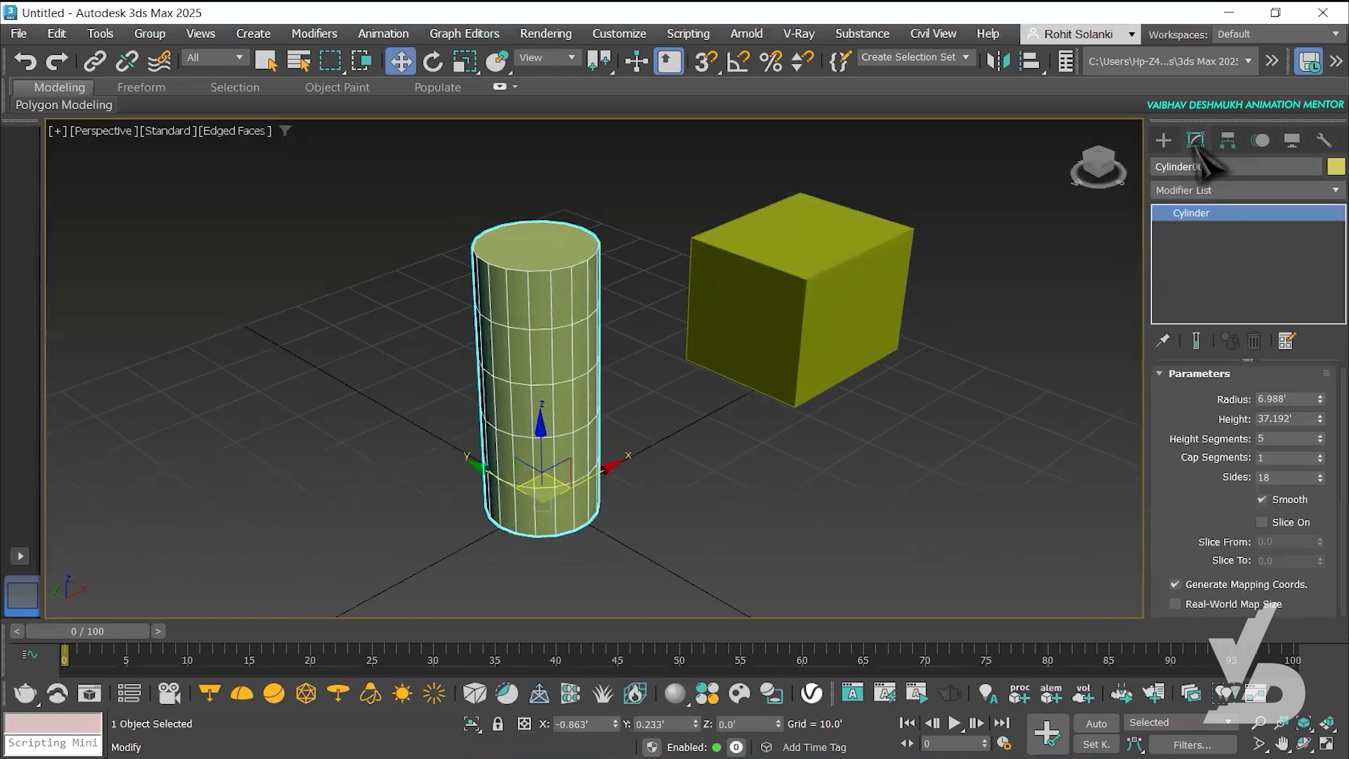
{"action": "left_click", "coordinate": [1221, 189]}
{"action": "type", "text": "uvw"}
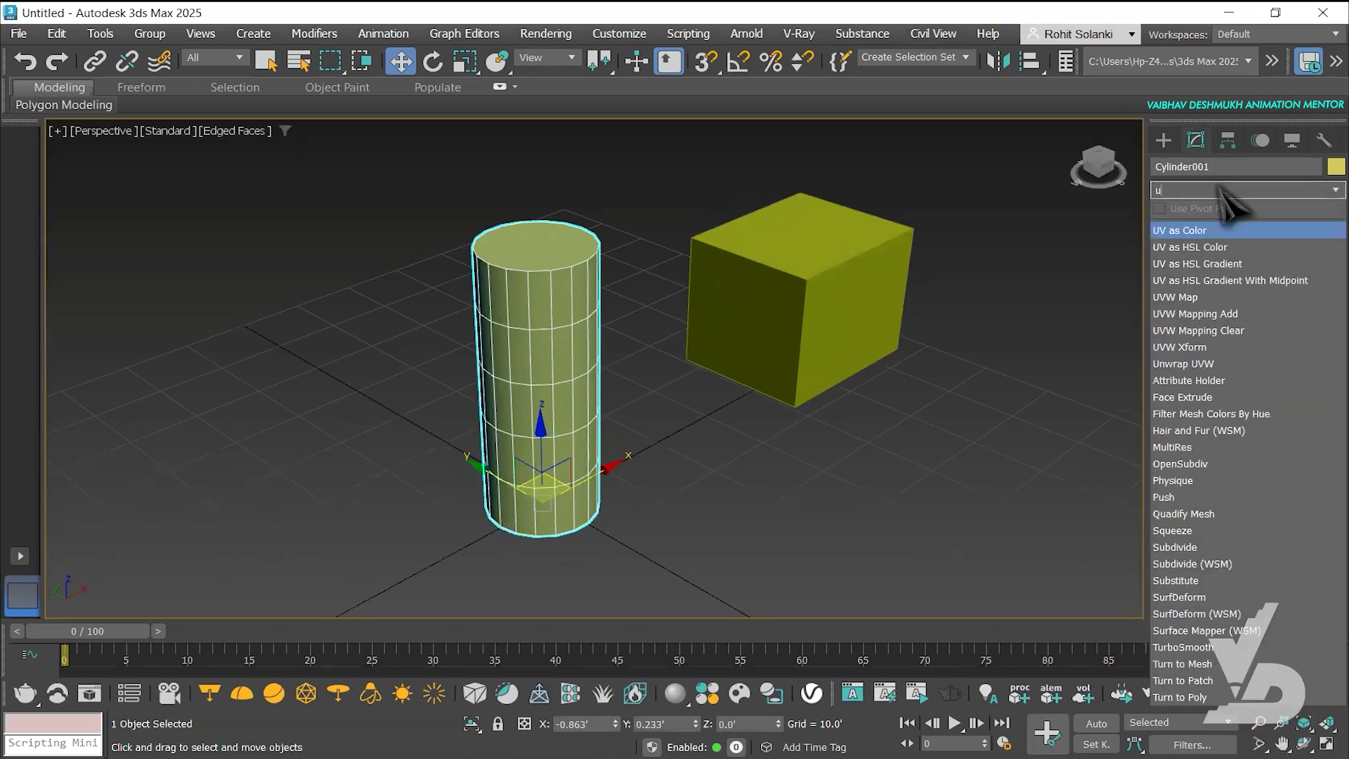
{"action": "key", "text": "Down"}
{"action": "key", "text": "Down"}
{"action": "key", "text": "Down"}
{"action": "key", "text": "Down"}
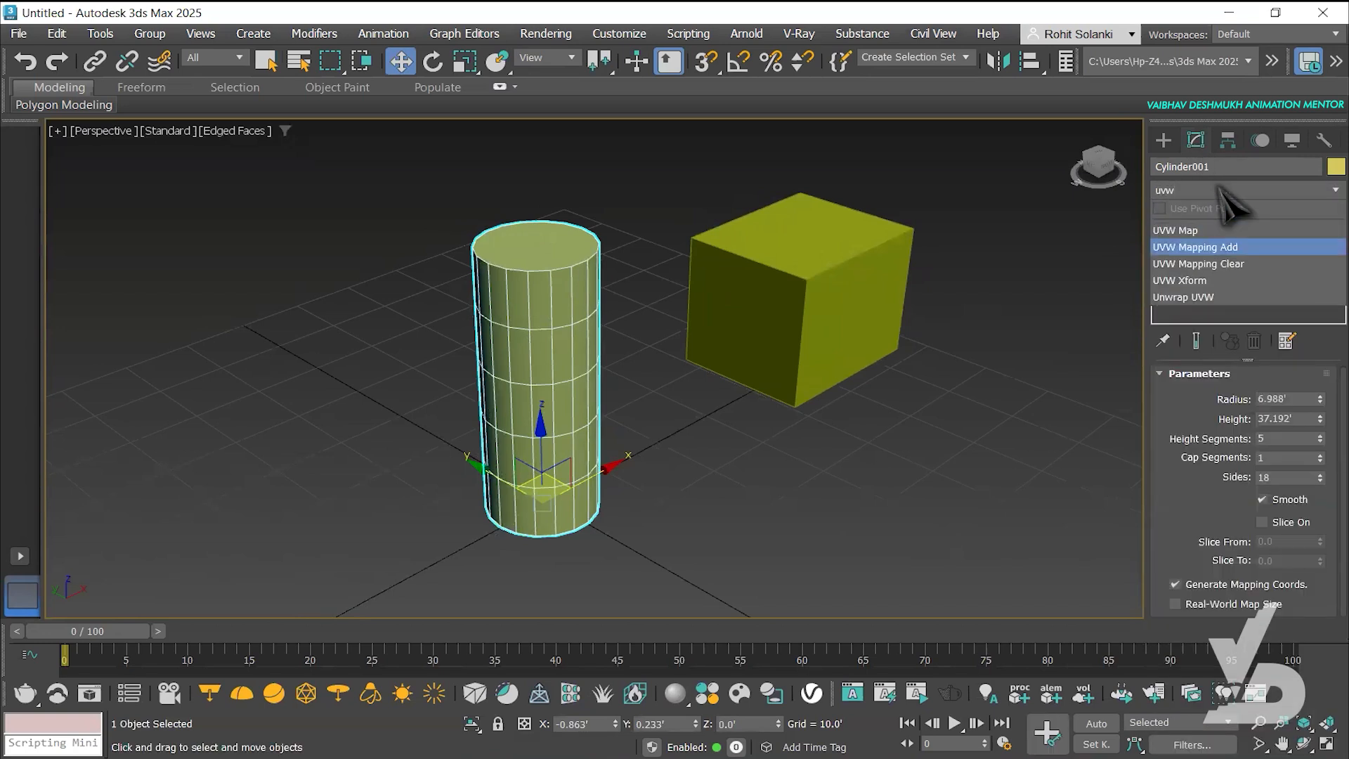
{"action": "key", "text": "Return"}
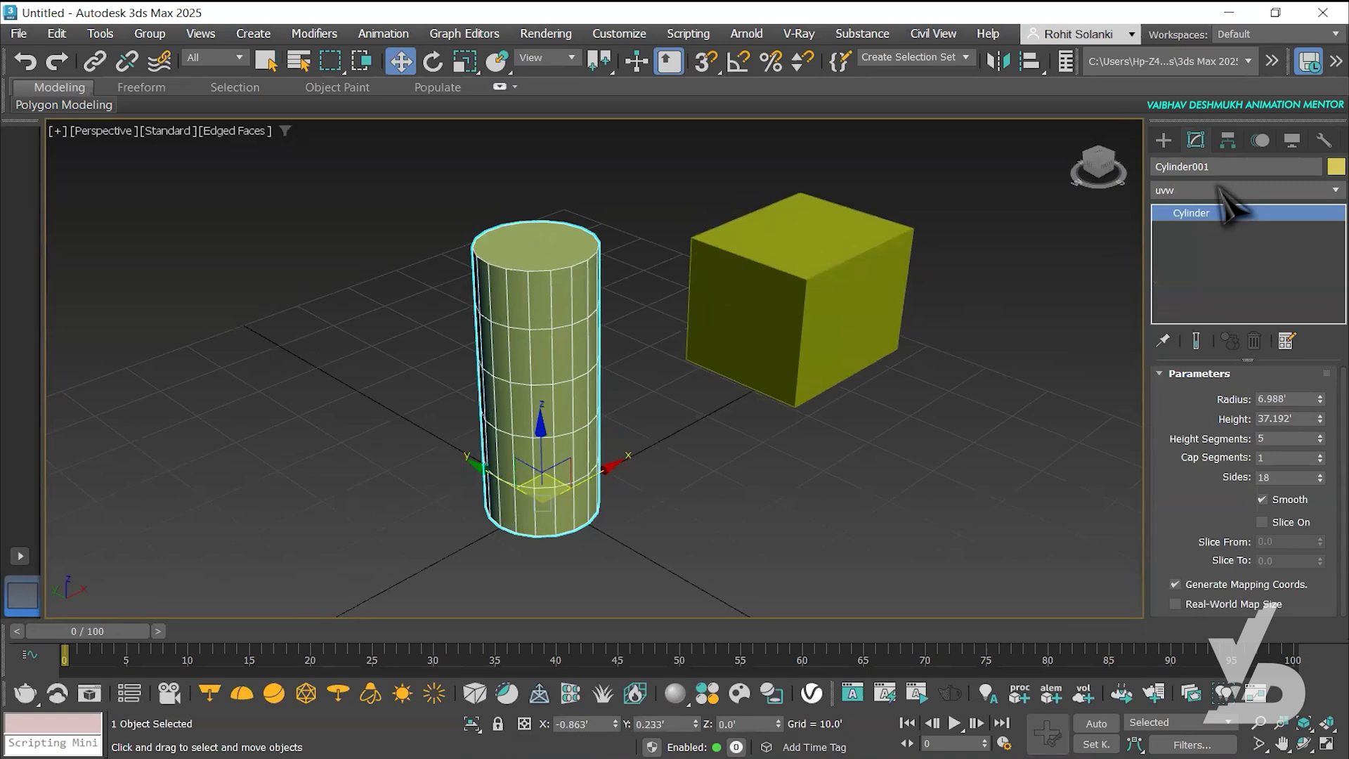
Examine the green seam lines around the cylinder and look over the Unwrap UVW settings
{"action": "middle_click_drag", "start_coordinate": [593, 436], "coordinate": [549, 286], "text": "alt"}
{"action": "scroll", "coordinate": [548, 286], "scroll_direction": "up", "scroll_amount": 5}
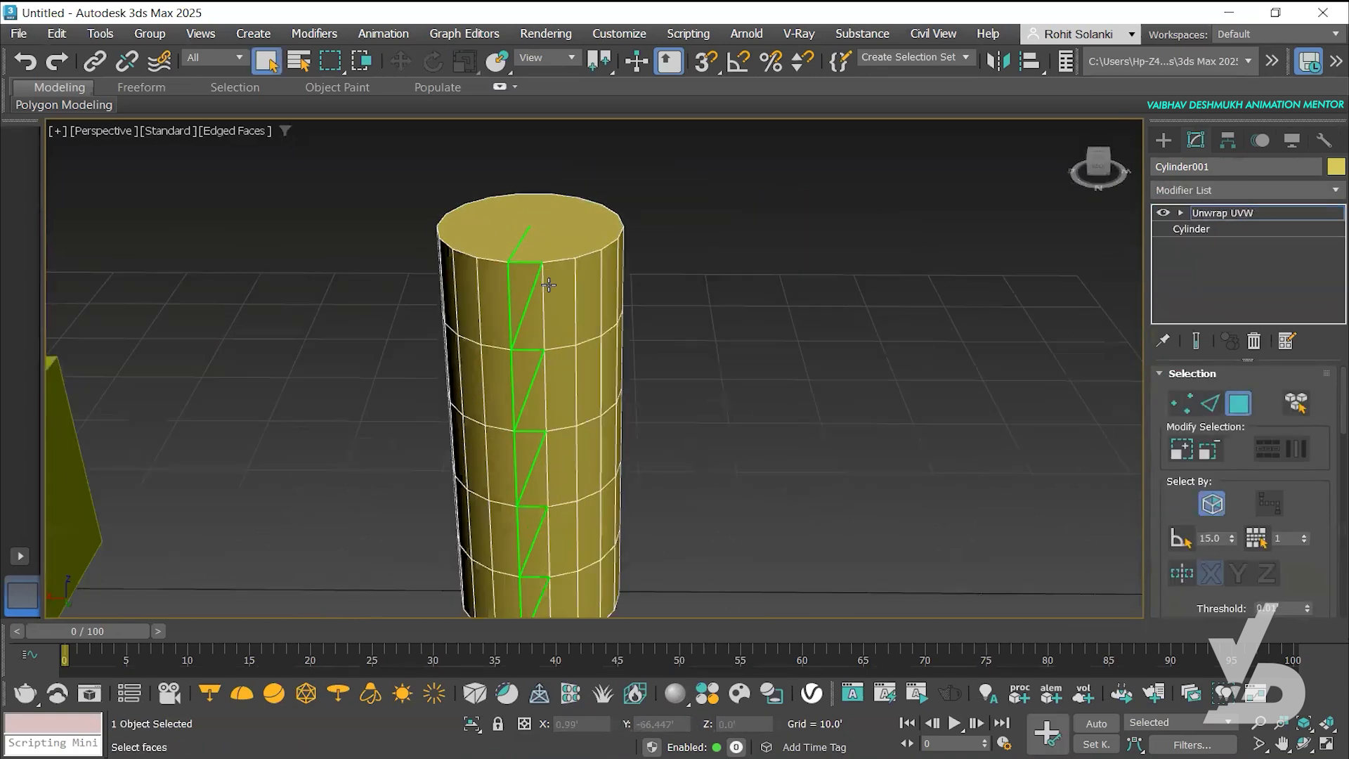
{"action": "scroll", "coordinate": [525, 402], "scroll_direction": "down", "scroll_amount": 4}
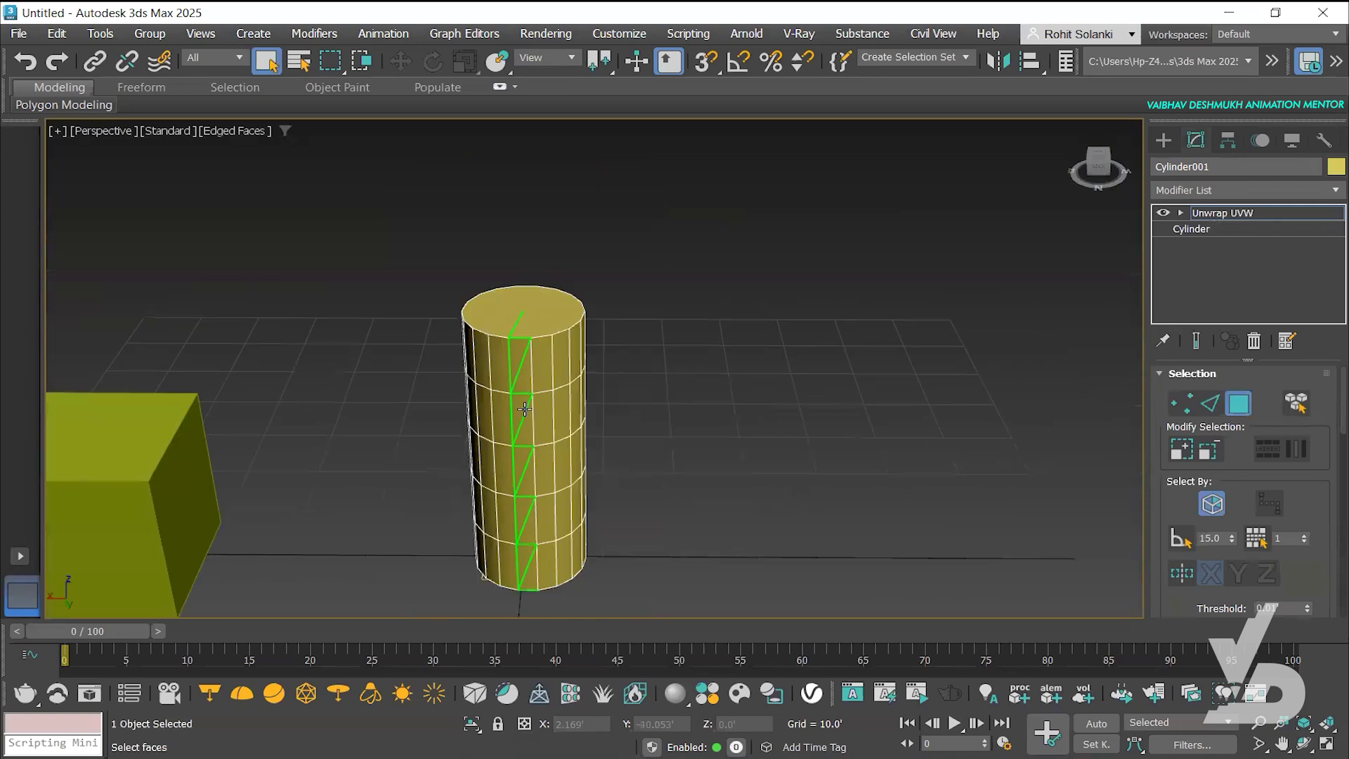
{"action": "middle_click_drag", "start_coordinate": [523, 428], "coordinate": [568, 386]}
{"action": "scroll", "coordinate": [568, 387], "scroll_direction": "up", "scroll_amount": 2}
{"action": "middle_click_drag", "start_coordinate": [671, 308], "coordinate": [605, 322], "text": "alt"}
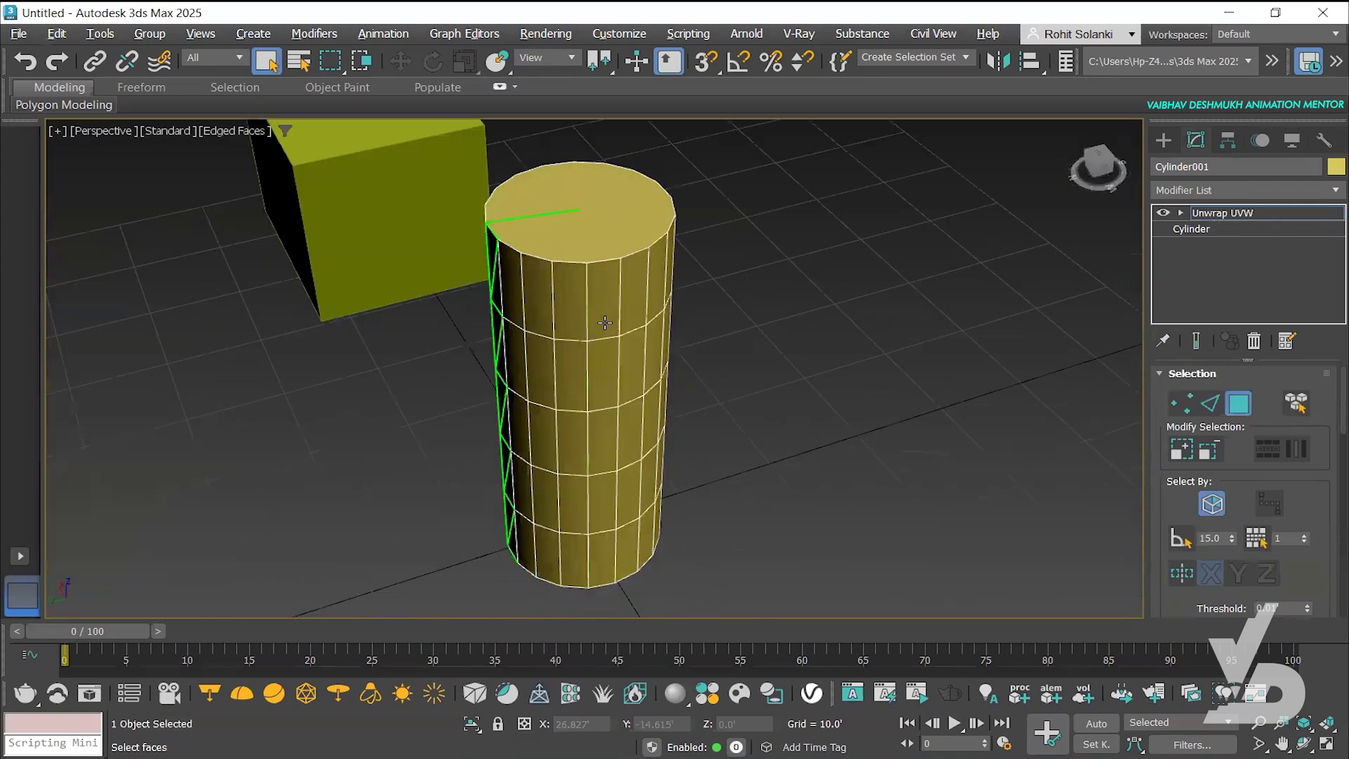
{"action": "middle_click_drag", "start_coordinate": [561, 233], "coordinate": [687, 346], "text": "alt"}
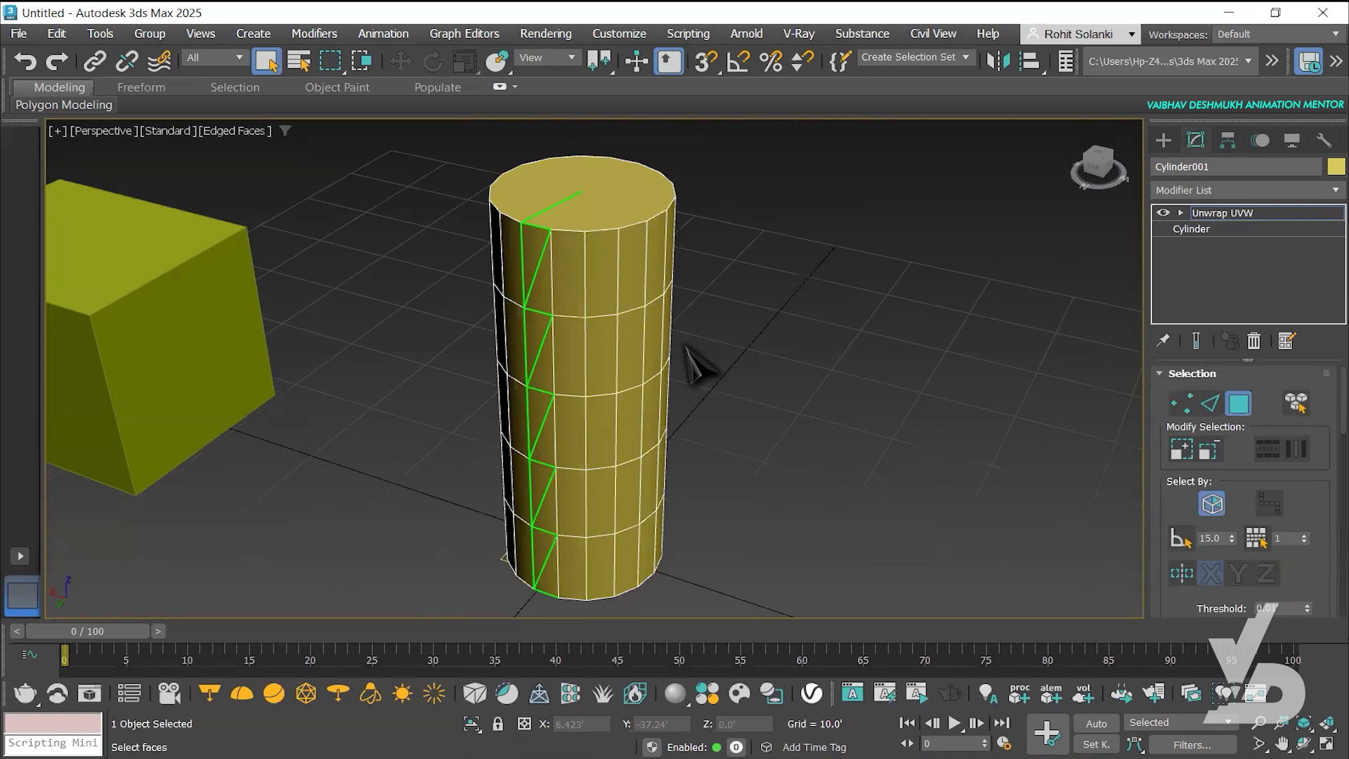
{"action": "scroll", "coordinate": [539, 254], "scroll_direction": "up", "scroll_amount": 3}
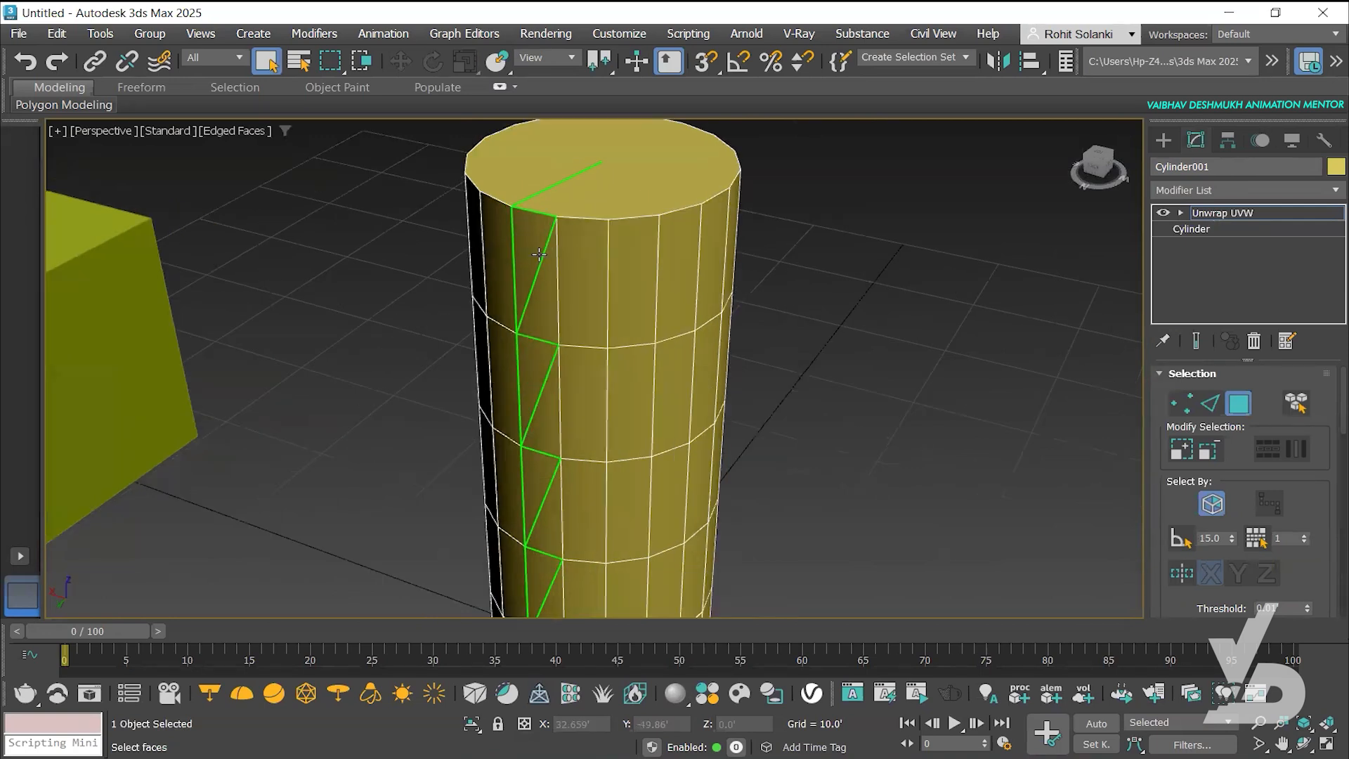
{"action": "scroll", "coordinate": [573, 330], "scroll_direction": "down", "scroll_amount": 3}
{"action": "middle_click_drag", "start_coordinate": [614, 286], "coordinate": [669, 339], "text": "alt"}
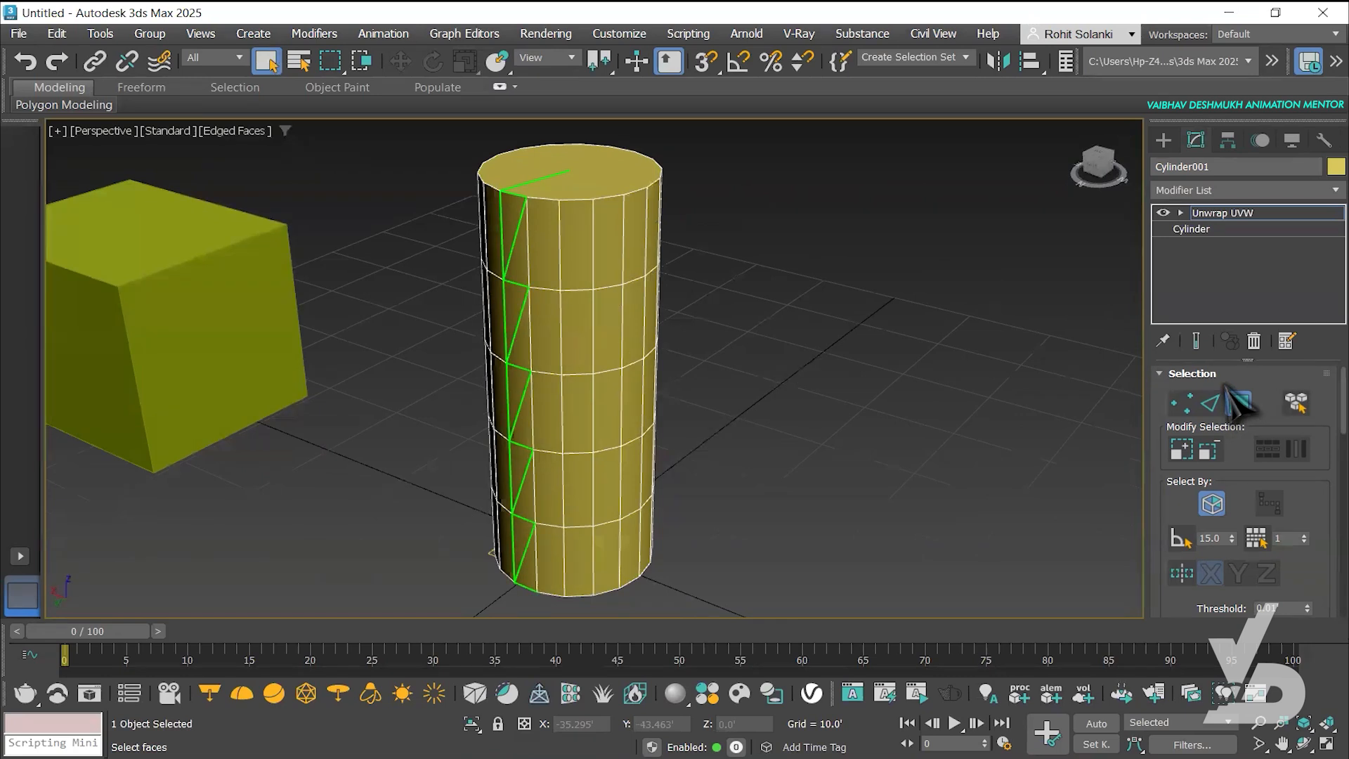
{"action": "scroll", "coordinate": [1236, 404], "scroll_direction": "down", "scroll_amount": 10}
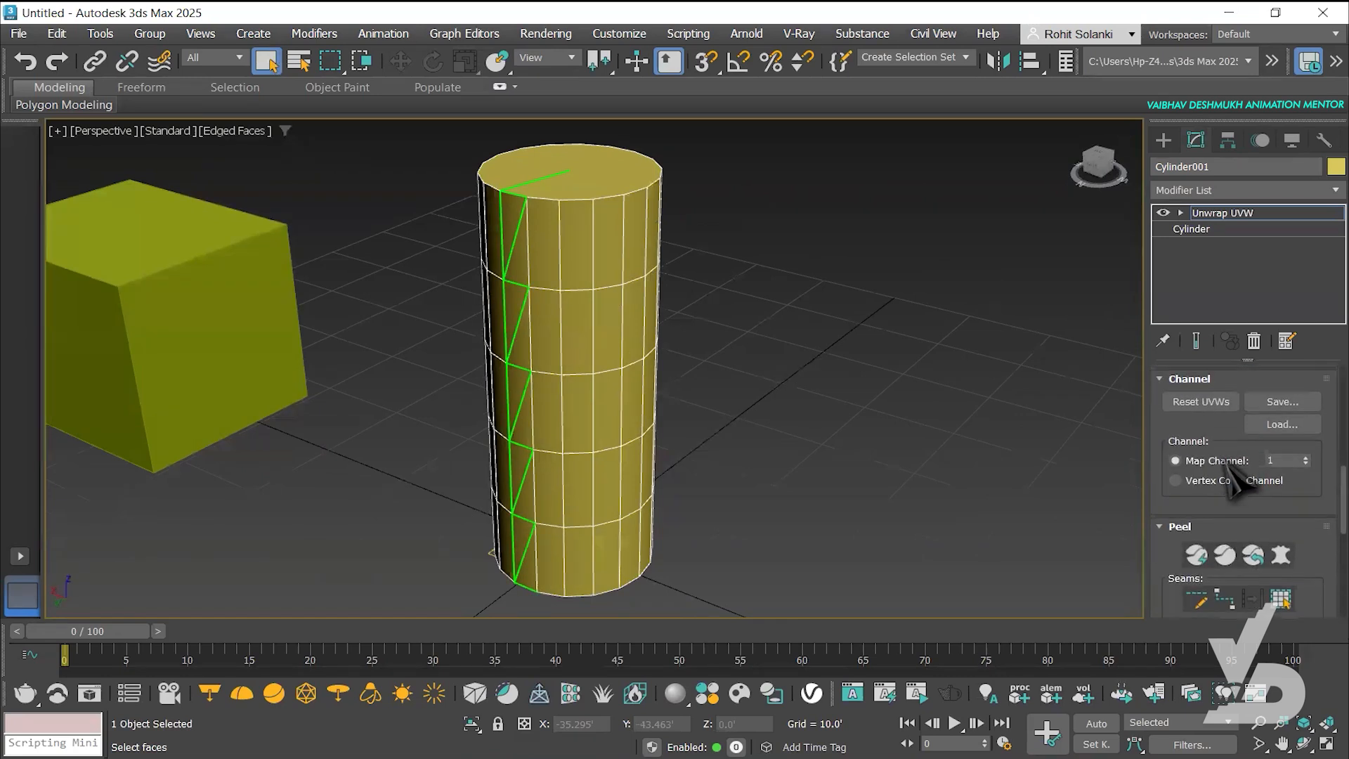
{"action": "scroll", "coordinate": [1233, 485], "scroll_direction": "up", "scroll_amount": 10}
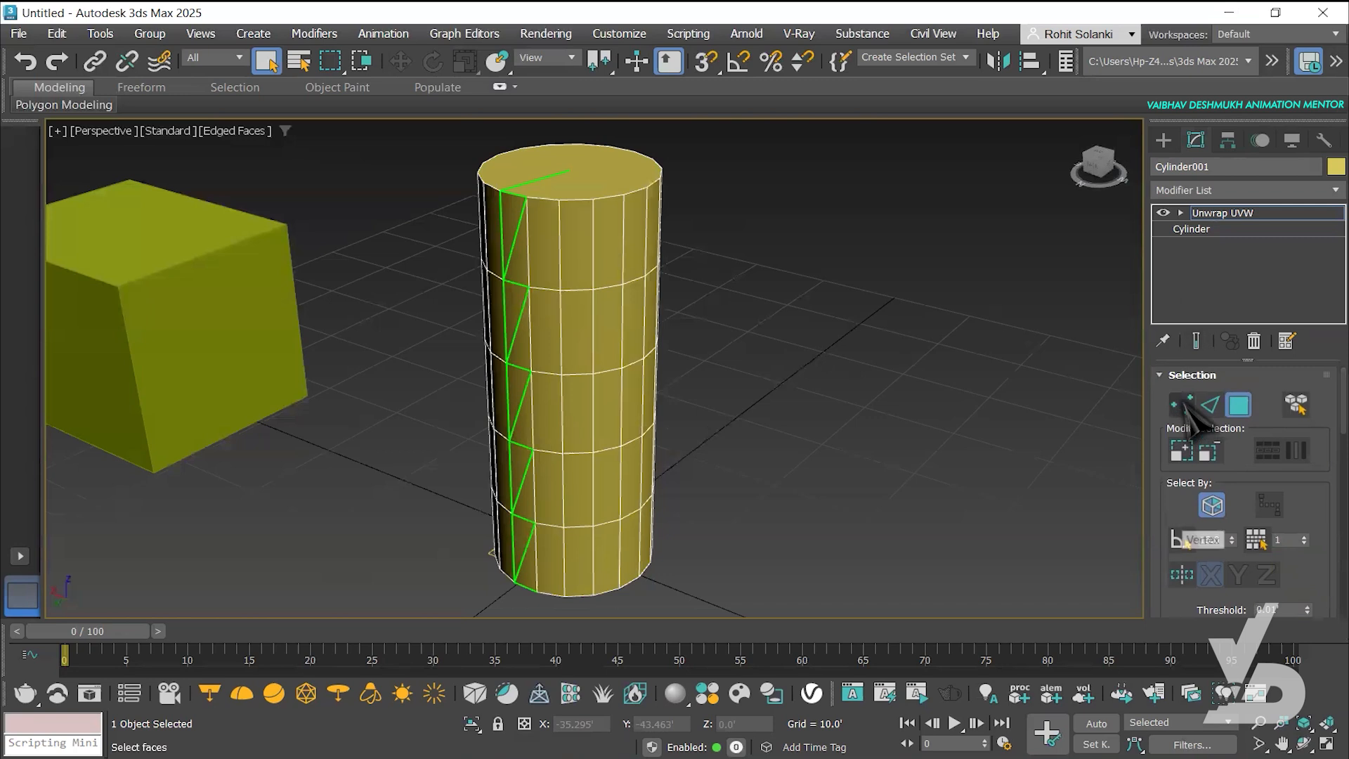
Try the vertex, edge and polygon selection levels and select the cylinder's polygons with a selection window
{"action": "left_click", "coordinate": [1183, 406]}
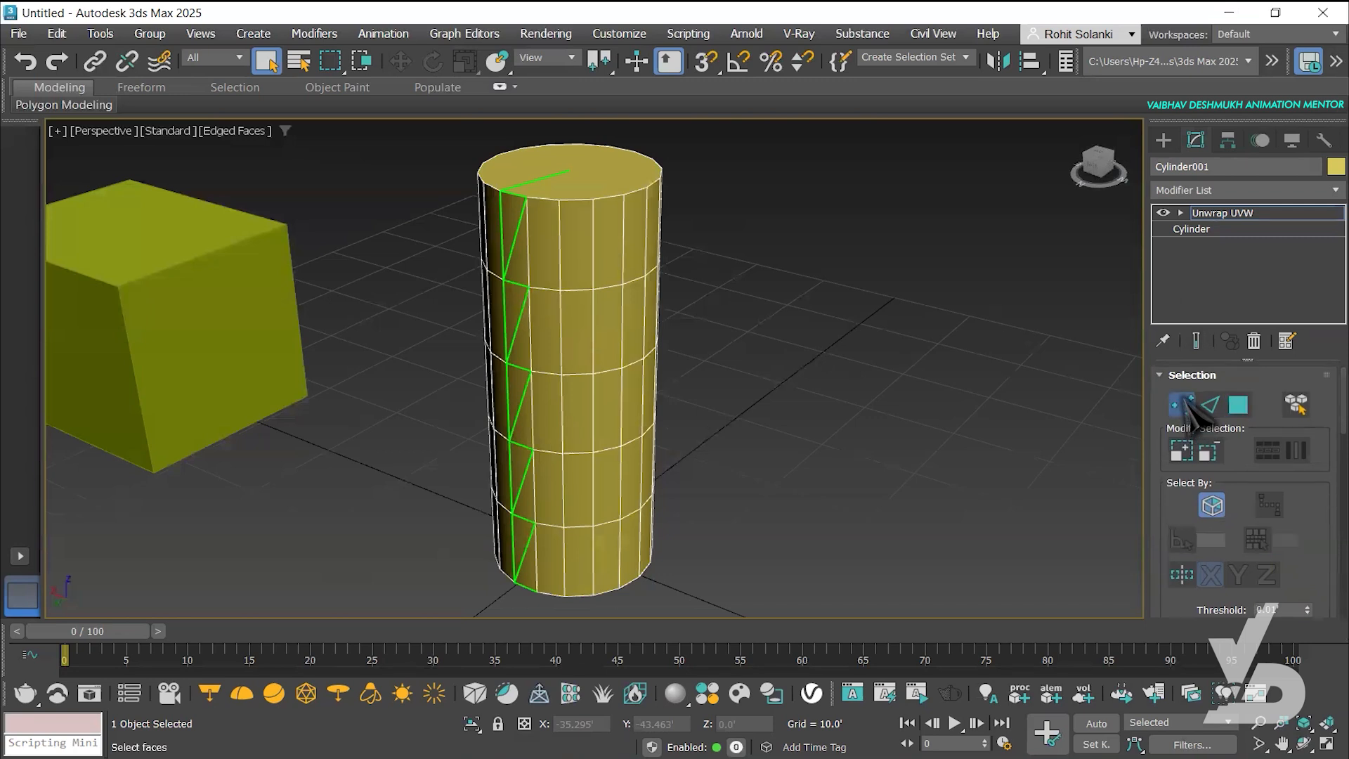
{"action": "left_click", "coordinate": [1210, 405]}
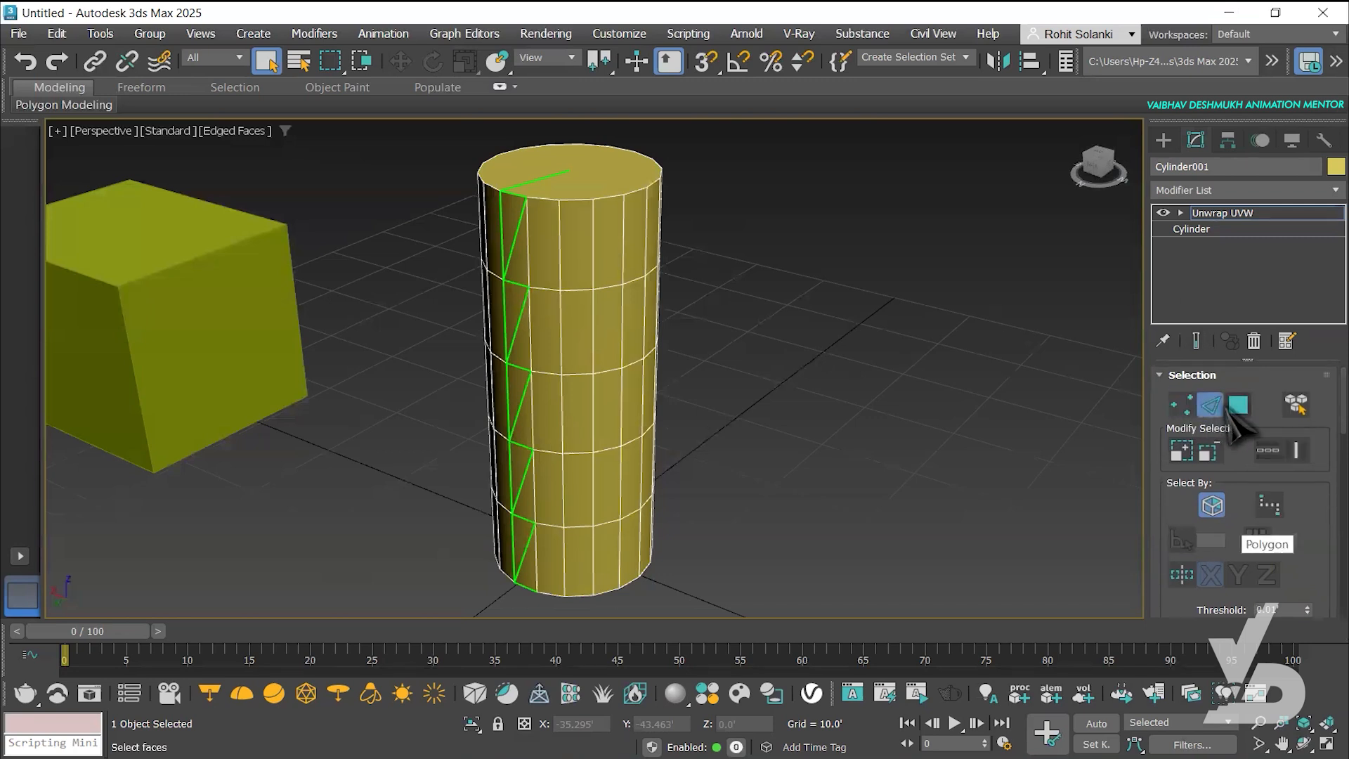
{"action": "left_click", "coordinate": [1231, 410]}
{"action": "scroll", "coordinate": [770, 301], "scroll_direction": "down", "scroll_amount": 3}
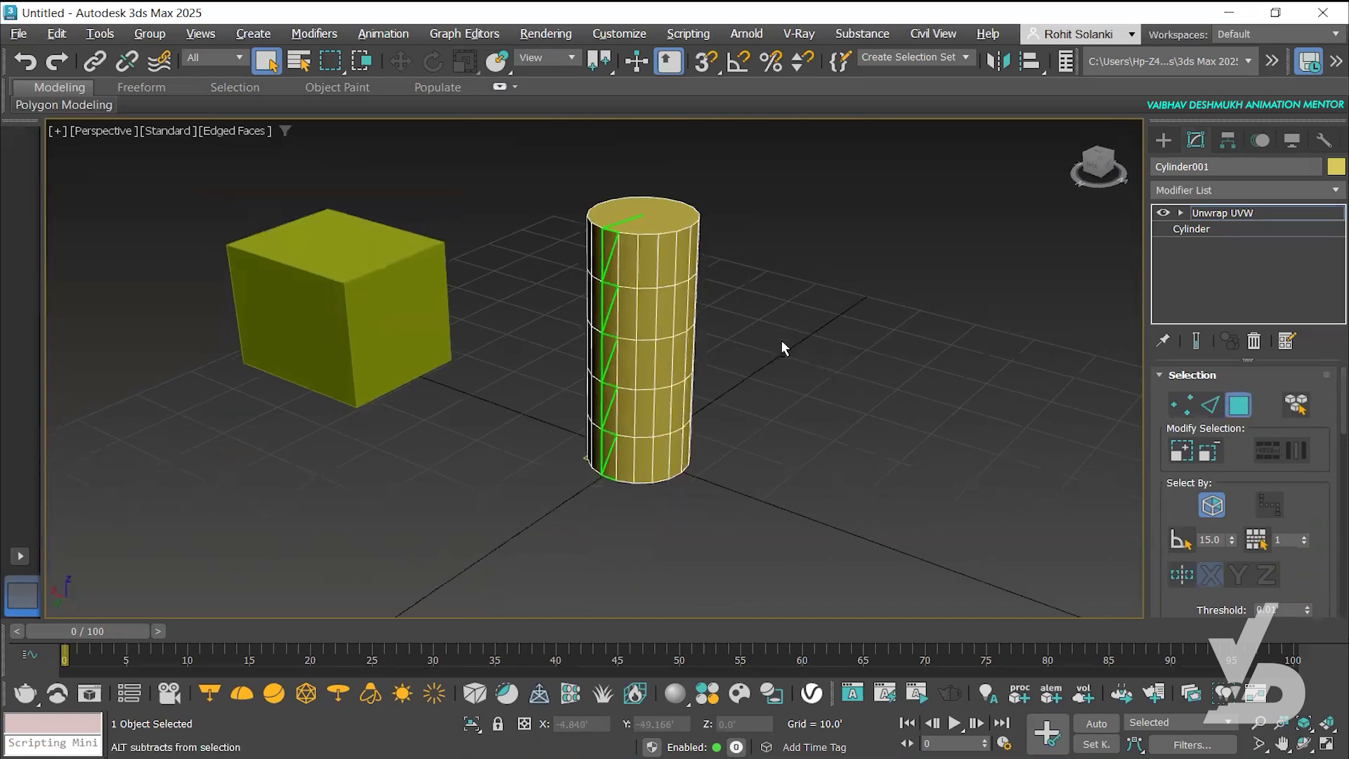
{"action": "middle_click_drag", "start_coordinate": [786, 347], "coordinate": [608, 283], "text": "alt"}
{"action": "middle_click_drag", "start_coordinate": [710, 355], "coordinate": [727, 341], "text": "alt"}
{"action": "left_click_drag", "start_coordinate": [874, 503], "coordinate": [525, 225]}
{"action": "scroll", "coordinate": [717, 337], "scroll_direction": "up", "scroll_amount": 4}
{"action": "scroll", "coordinate": [674, 336], "scroll_direction": "down", "scroll_amount": 3}
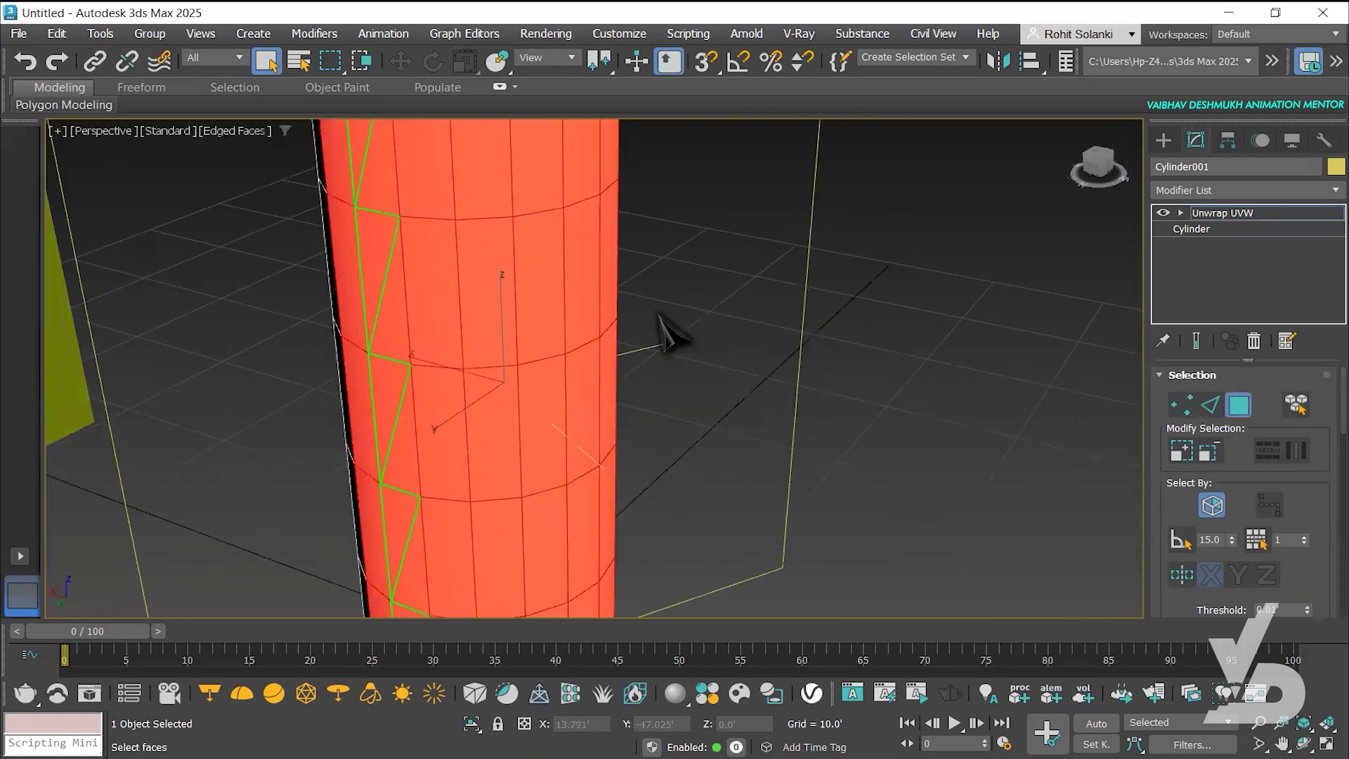
Select the vertical seam edges at edge level and a top rim vertex at vertex level, and leave sub-object selection
{"action": "left_click", "coordinate": [1210, 405]}
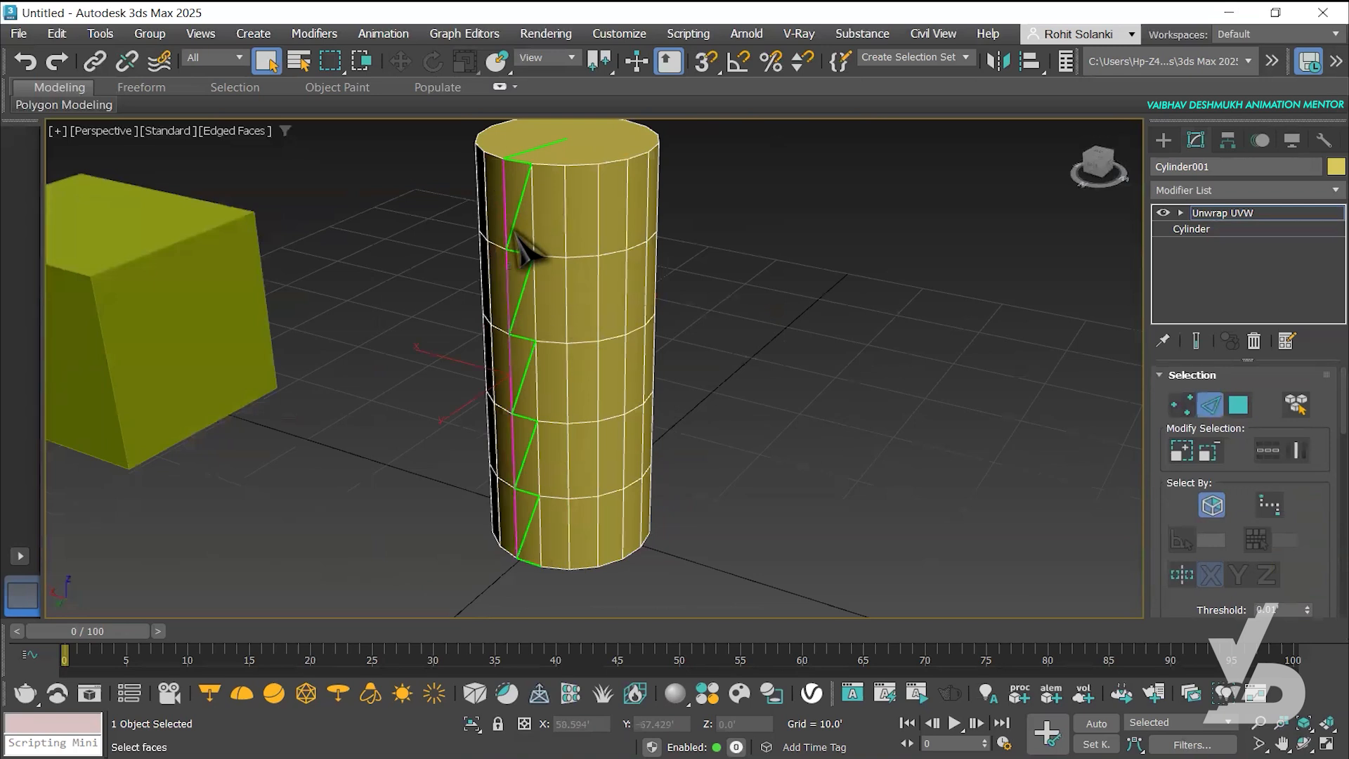
{"action": "left_click", "coordinate": [1180, 407]}
{"action": "middle_click_drag", "start_coordinate": [795, 308], "coordinate": [794, 343]}
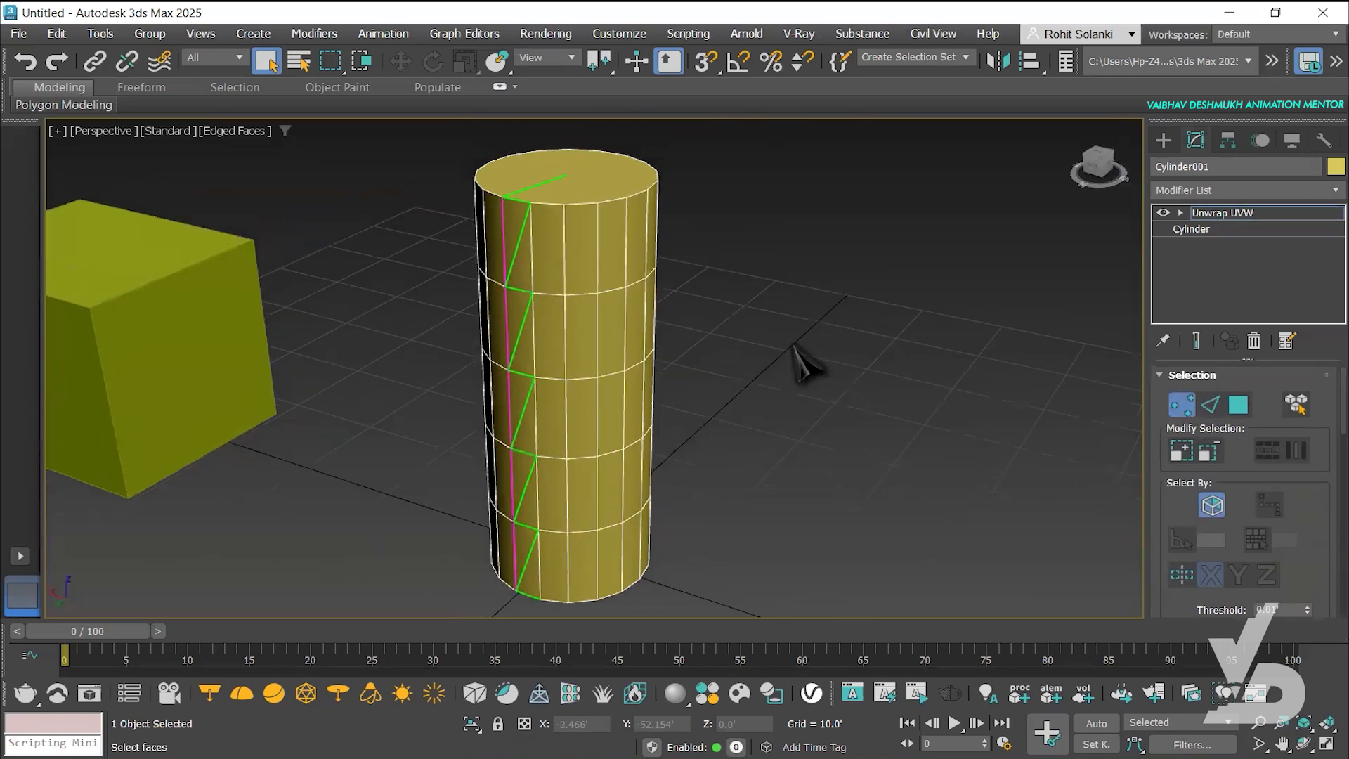
{"action": "left_click", "coordinate": [564, 204]}
{"action": "scroll", "coordinate": [654, 298], "scroll_direction": "up", "scroll_amount": 5}
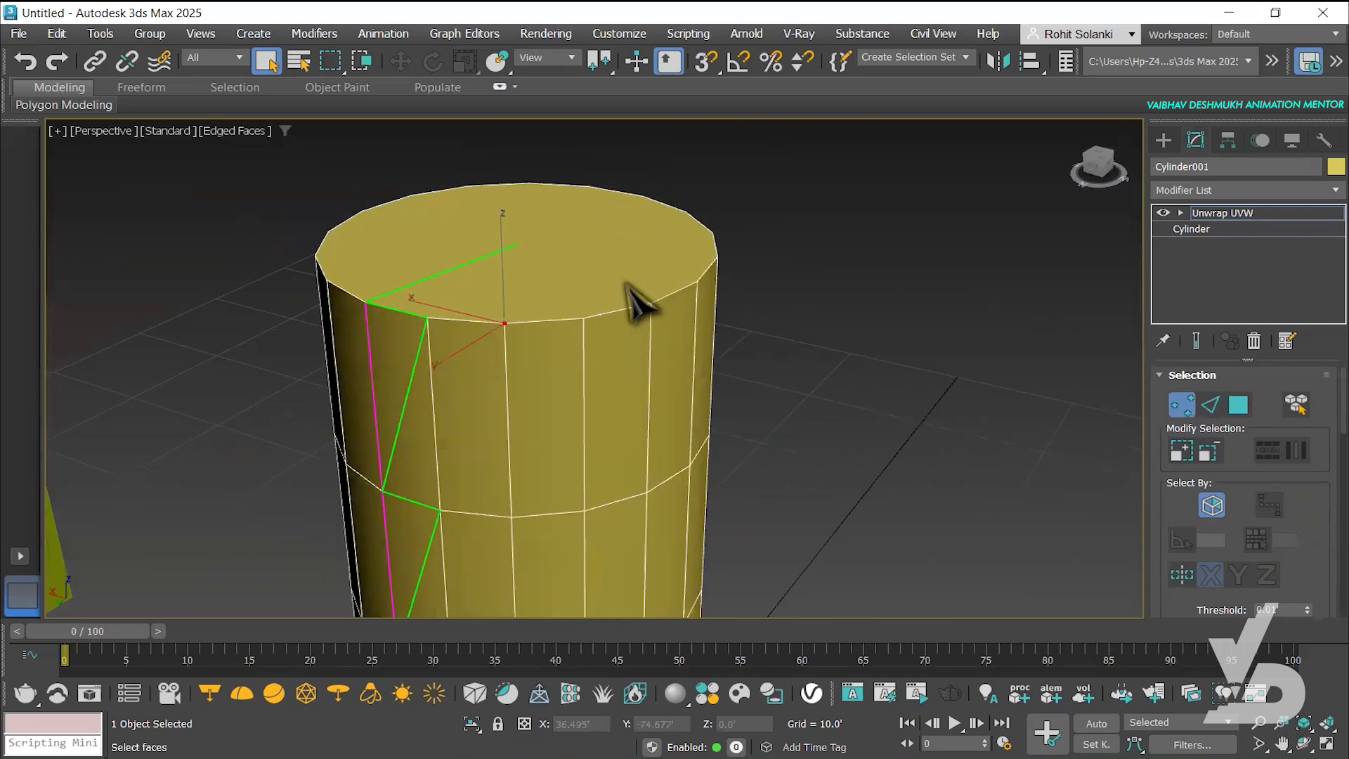
{"action": "left_click", "coordinate": [1181, 405]}
Open the cylinder's UVs in the UV Editor and maximize the editor window
{"action": "scroll", "coordinate": [768, 338], "scroll_direction": "down", "scroll_amount": 6}
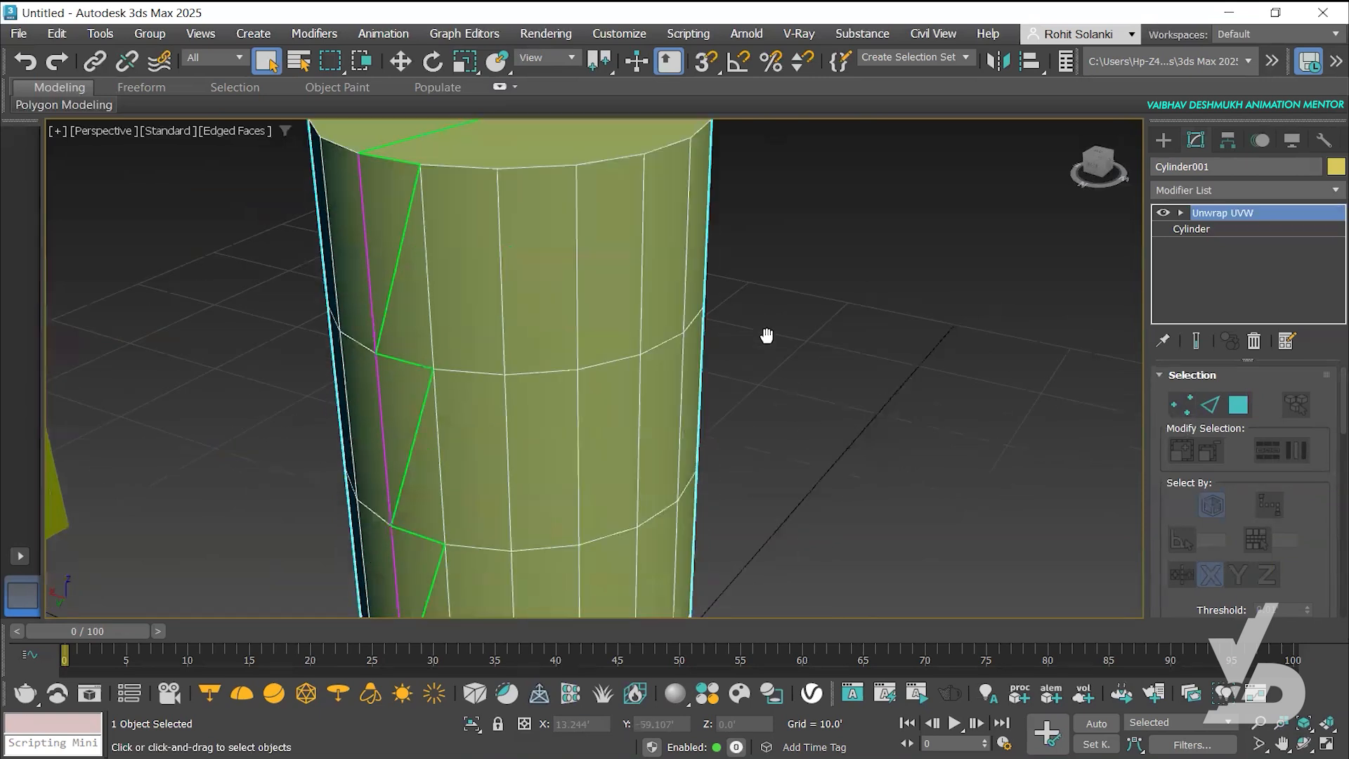
{"action": "scroll", "coordinate": [710, 394], "scroll_direction": "up", "scroll_amount": 4}
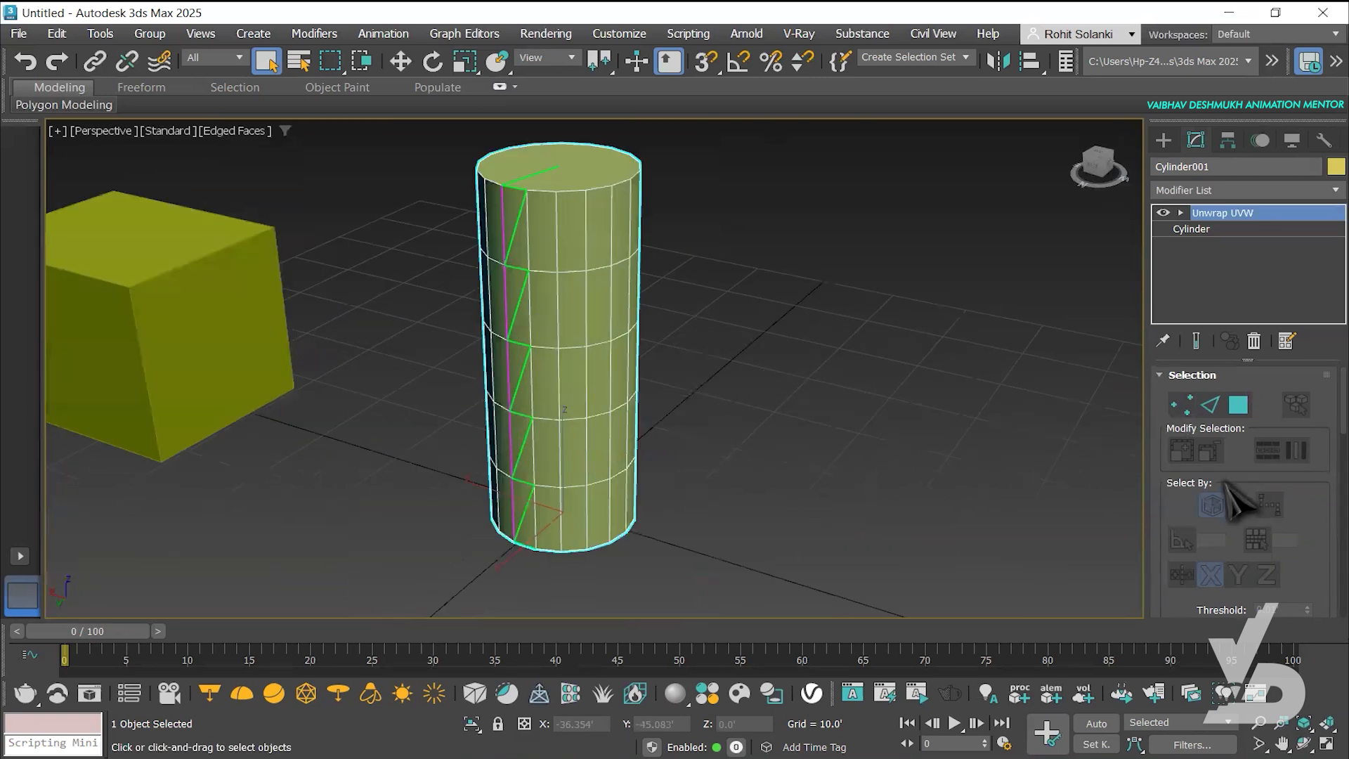
{"action": "scroll", "coordinate": [1237, 446], "scroll_direction": "down", "scroll_amount": 5}
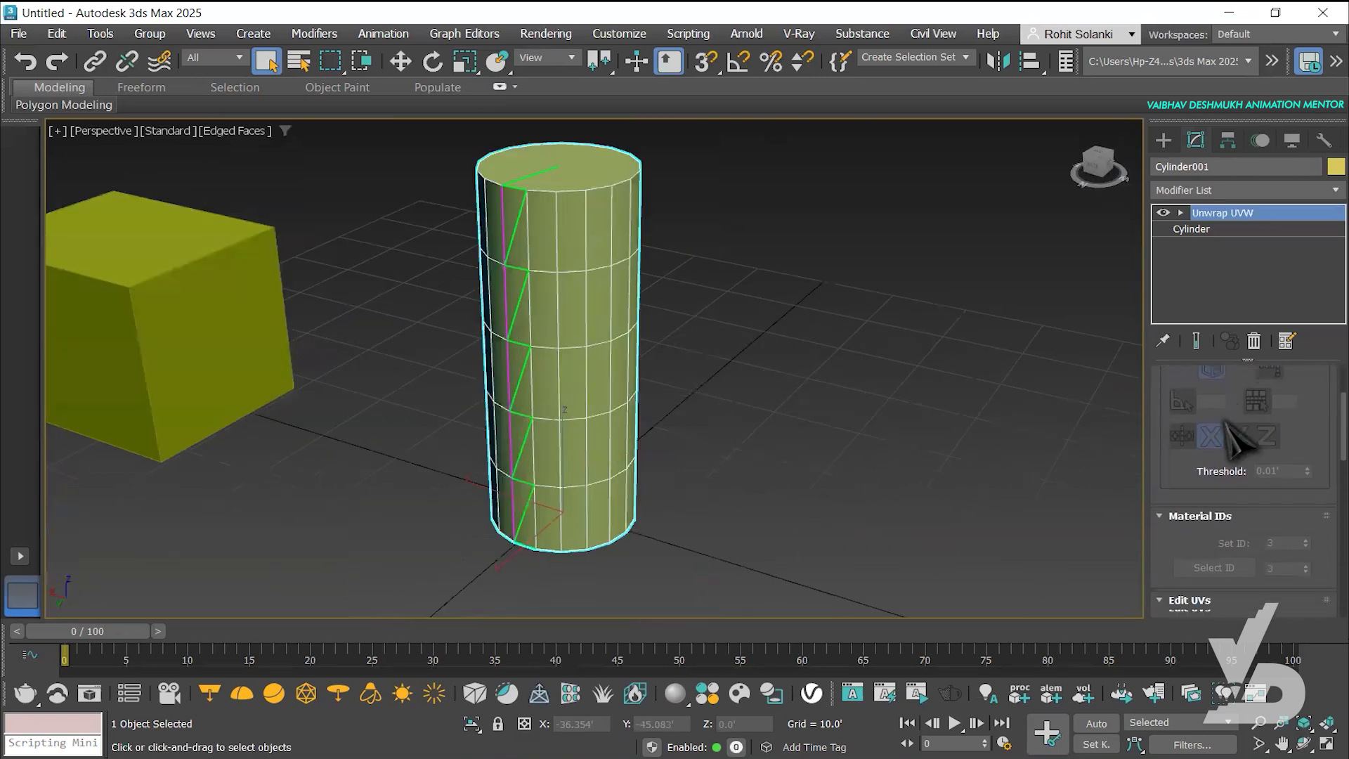
{"action": "scroll", "coordinate": [1226, 440], "scroll_direction": "down", "scroll_amount": 2}
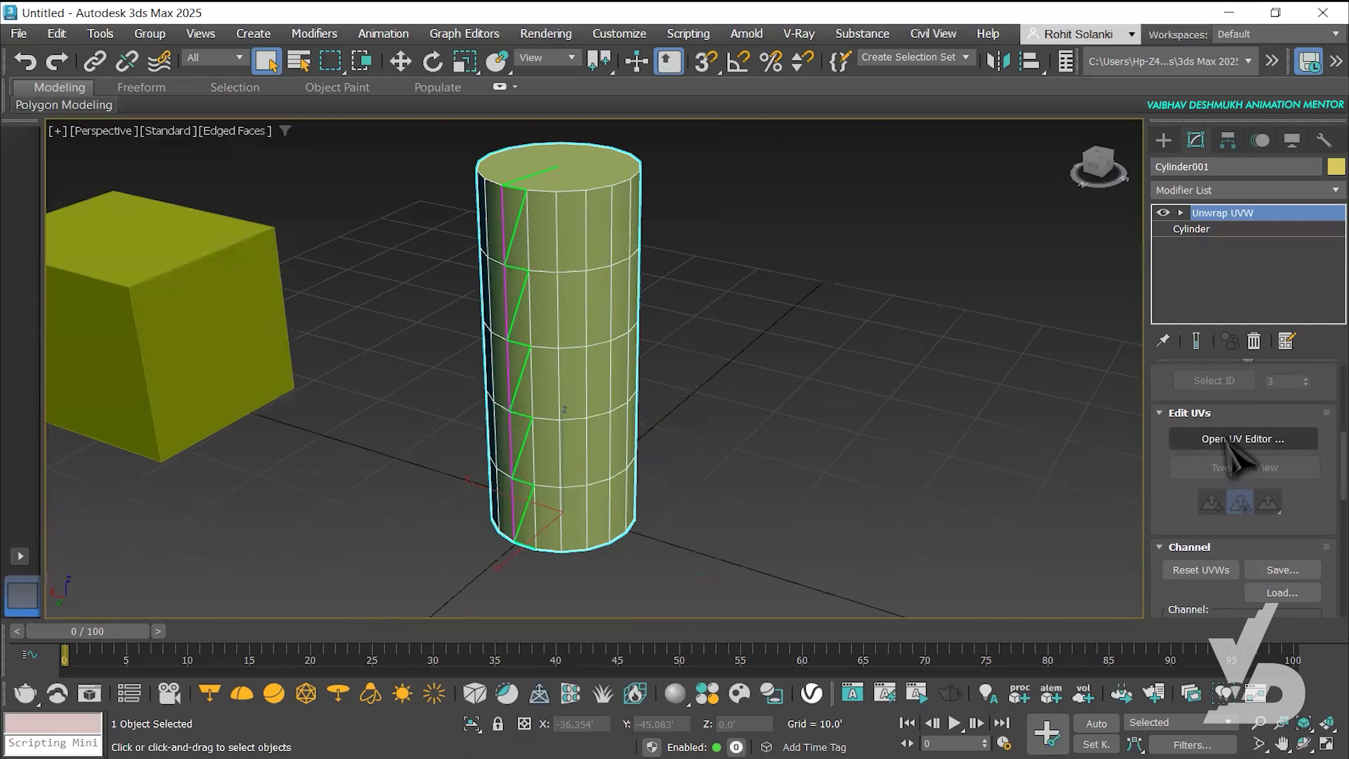
{"action": "left_click", "coordinate": [1228, 440]}
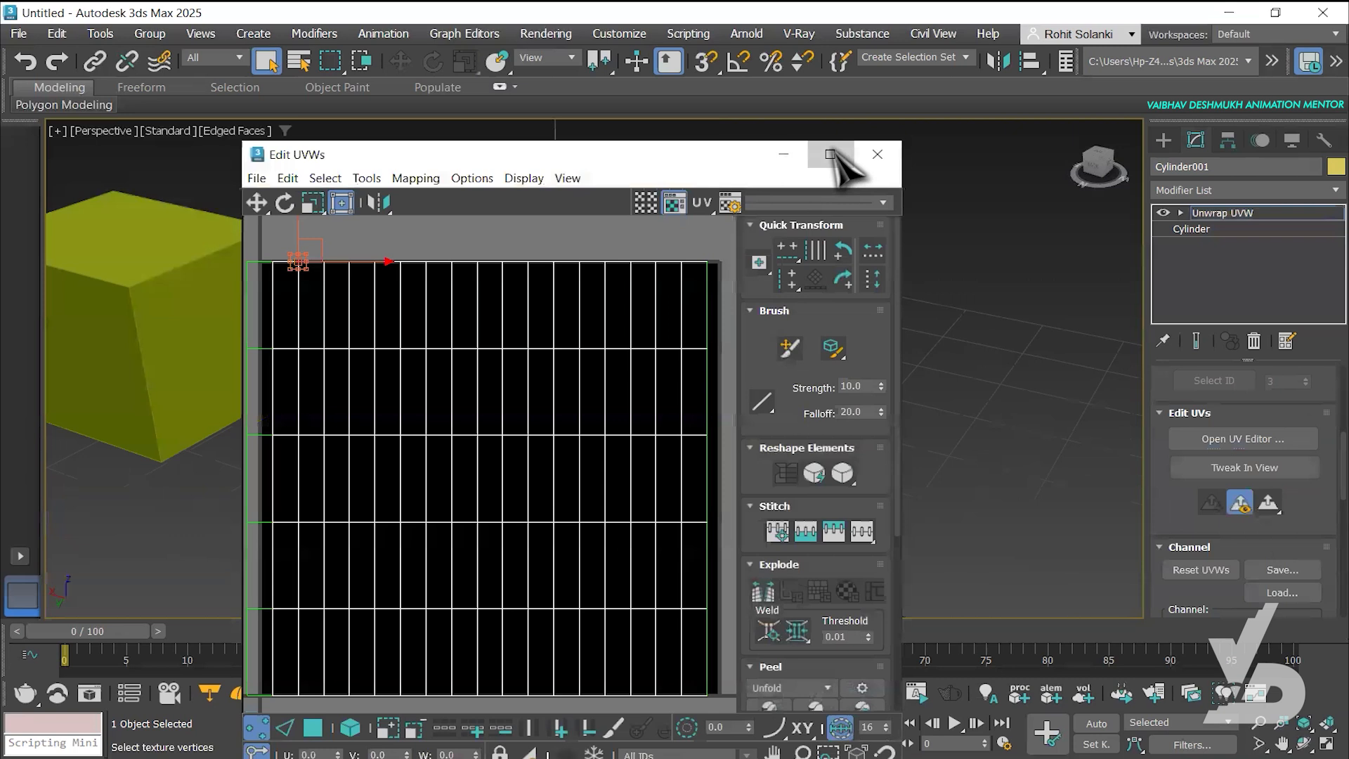
{"action": "left_click", "coordinate": [831, 150]}
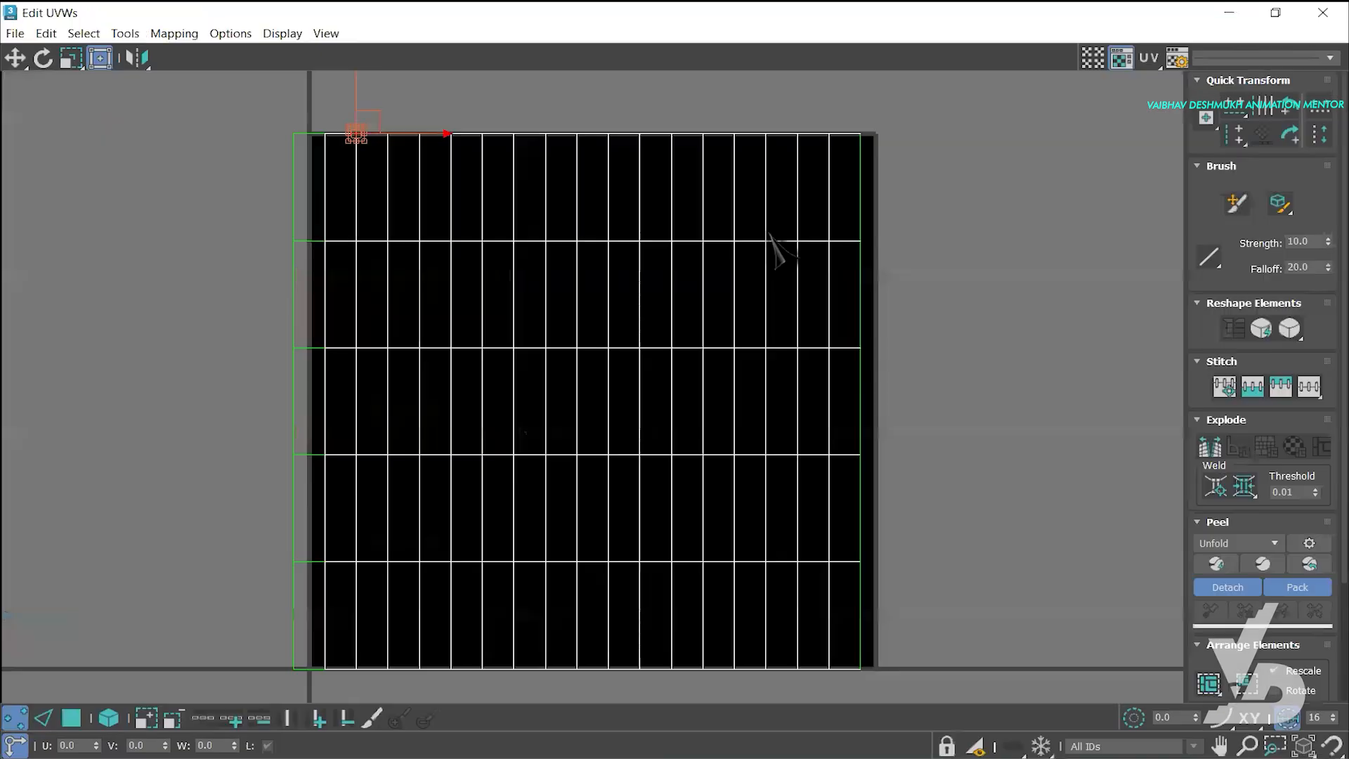
Move all the side-wall UVs off the black UV tile to its left, and undo the move
{"action": "scroll", "coordinate": [543, 276], "scroll_direction": "down", "scroll_amount": 5}
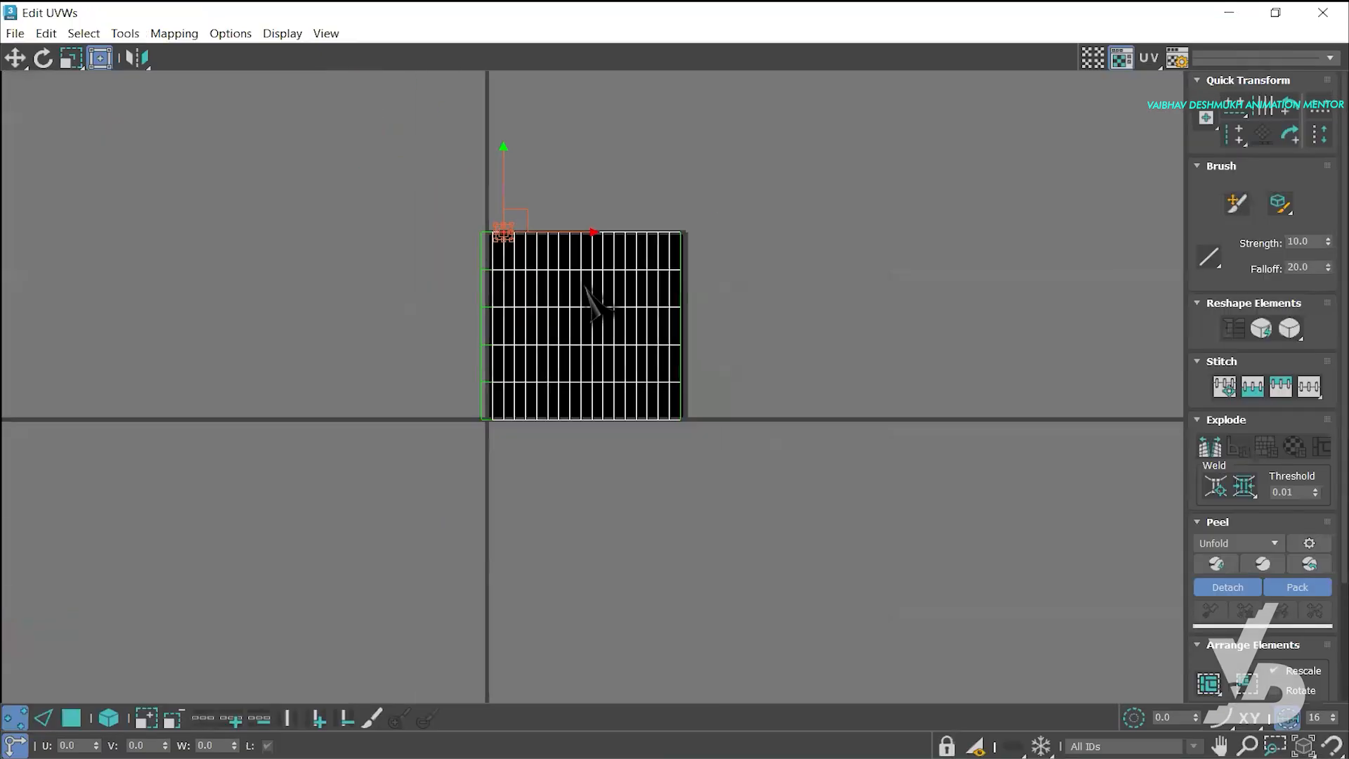
{"action": "scroll", "coordinate": [638, 316], "scroll_direction": "up", "scroll_amount": 3}
{"action": "left_click_drag", "start_coordinate": [365, 214], "coordinate": [830, 527]}
{"action": "left_click_drag", "start_coordinate": [611, 374], "coordinate": [293, 317]}
{"action": "scroll", "coordinate": [555, 327], "scroll_direction": "up", "scroll_amount": 2}
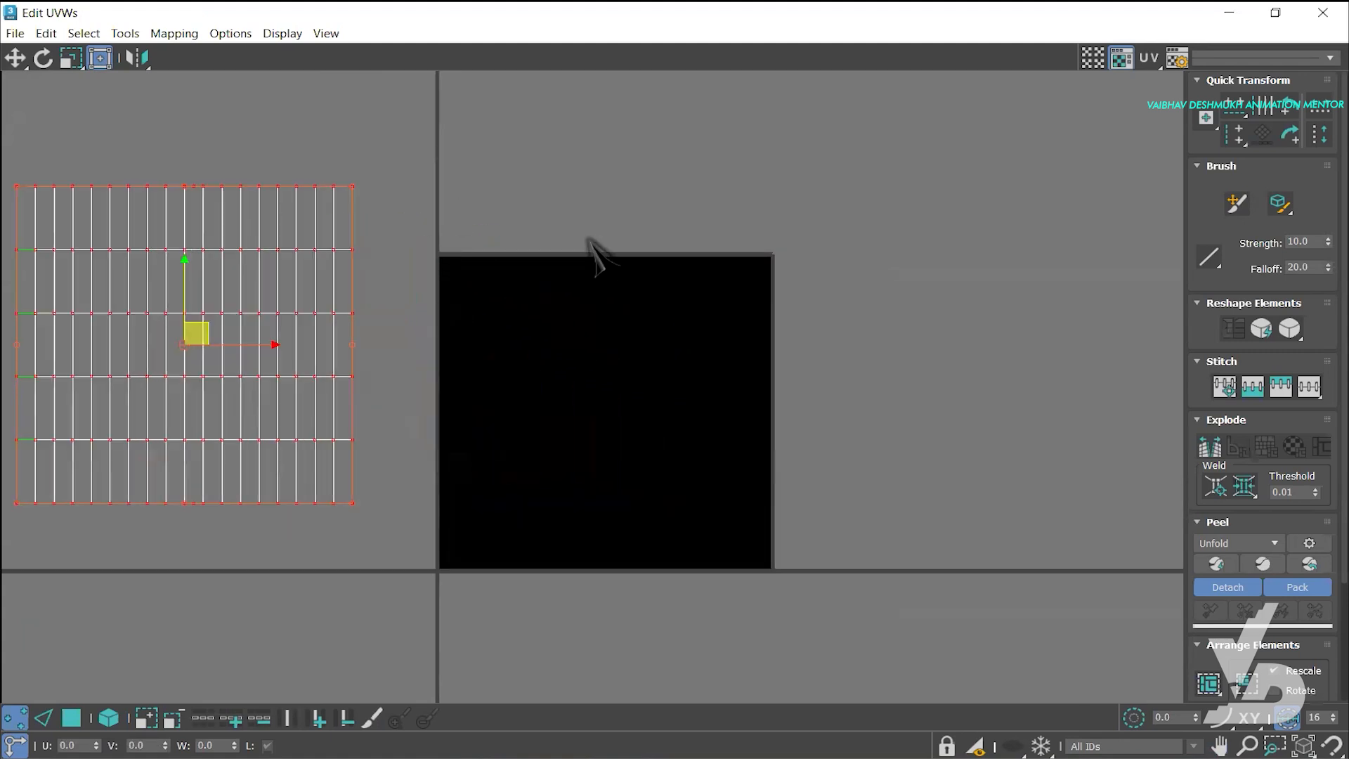
{"action": "middle_click_drag", "start_coordinate": [506, 392], "coordinate": [617, 368]}
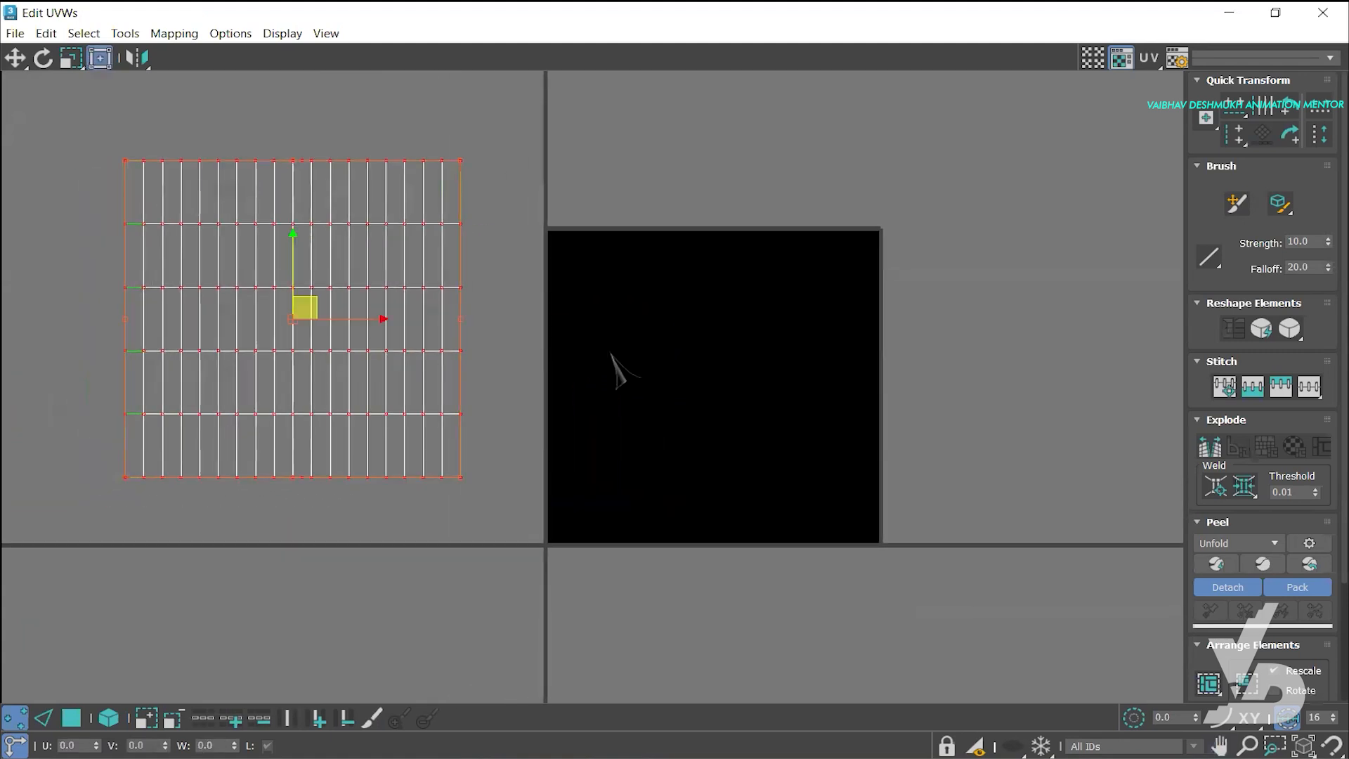
{"action": "scroll", "coordinate": [773, 405], "scroll_direction": "up", "scroll_amount": 2}
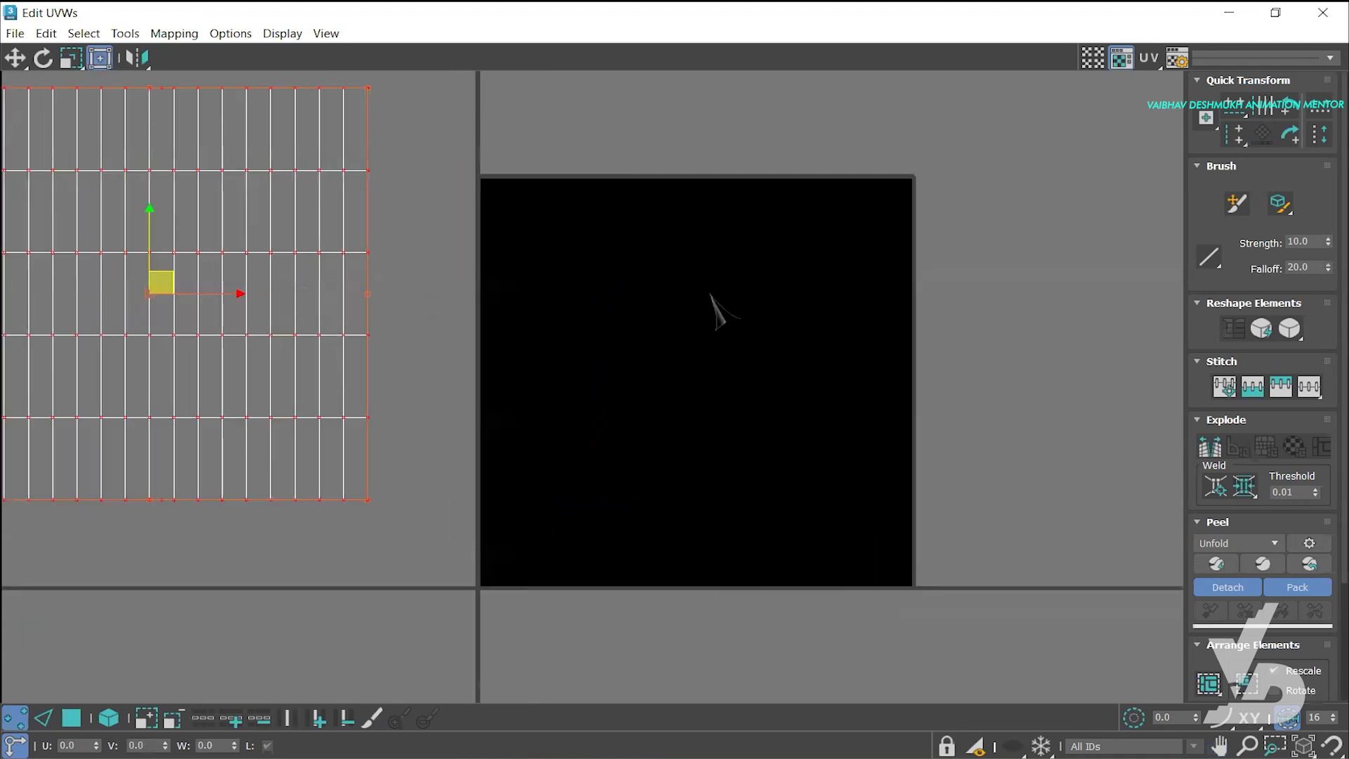
{"action": "scroll", "coordinate": [598, 348], "scroll_direction": "down", "scroll_amount": 3}
{"action": "key", "text": "ctrl+z"}
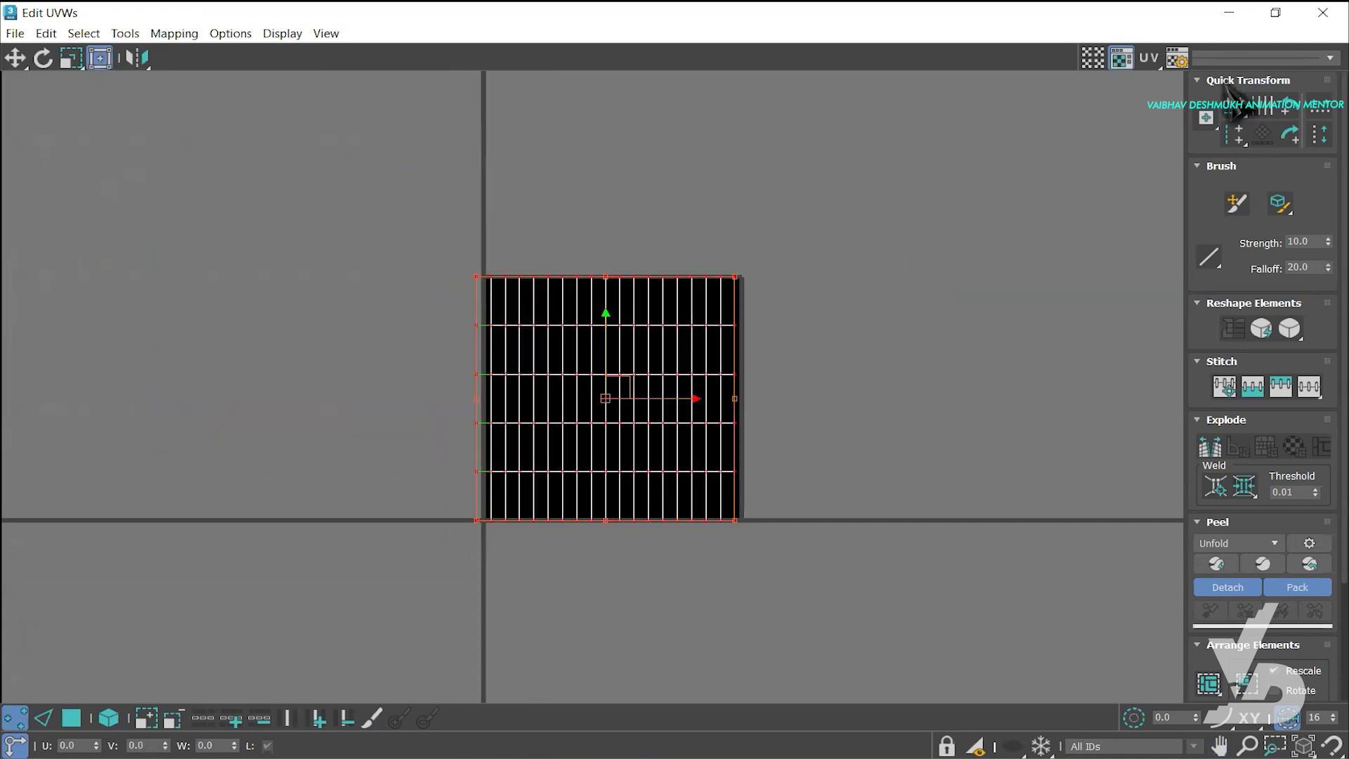
Restore the Edit UVWs window to a smaller size so the cylinder in the viewport can be viewed alongside it
{"action": "left_click", "coordinate": [1274, 13]}
{"action": "middle_click_drag", "start_coordinate": [590, 290], "coordinate": [647, 325], "text": "alt"}
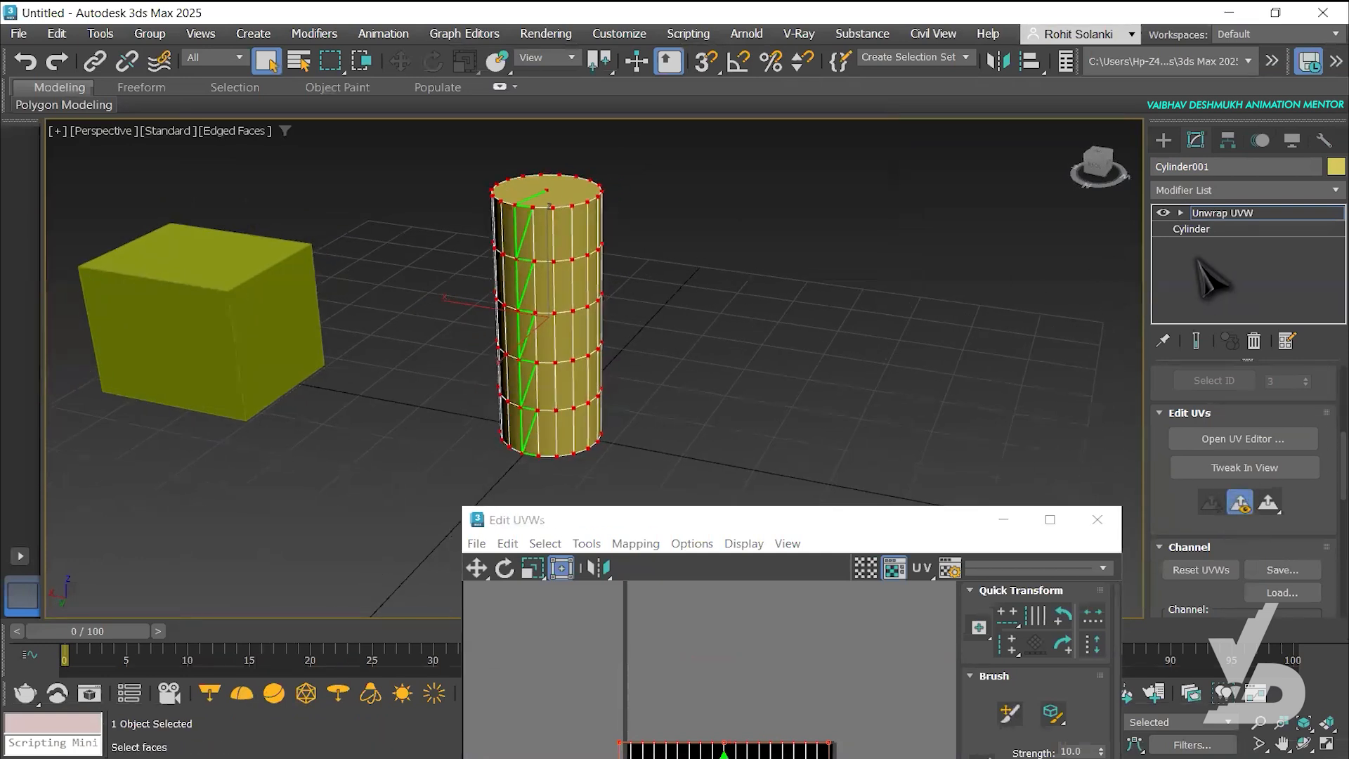
Switch Unwrap UVW to polygon level, box-select the cylinder's faces, and move the Edit UVWs window clear of the cylinder
{"action": "left_click", "coordinate": [1181, 212]}
{"action": "left_click", "coordinate": [1217, 261]}
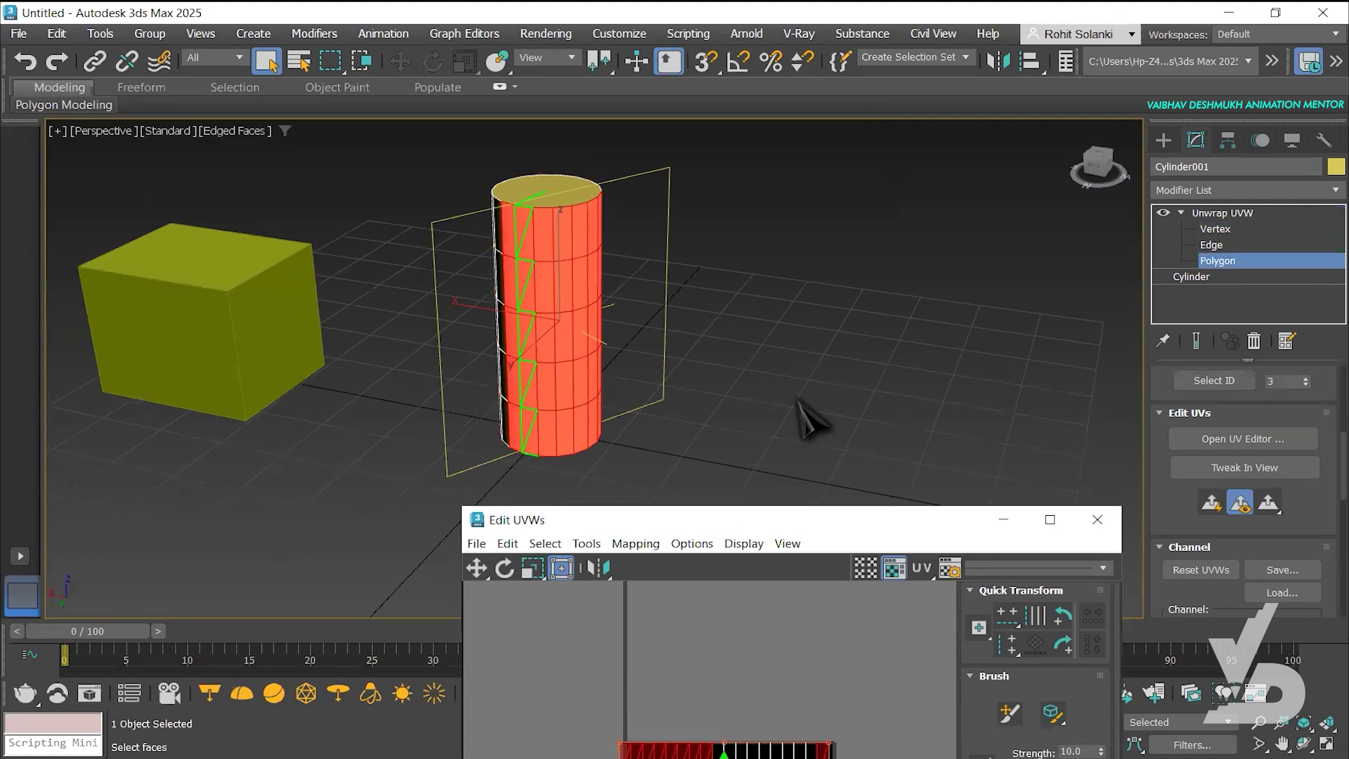
{"action": "left_click_drag", "start_coordinate": [373, 153], "coordinate": [731, 540]}
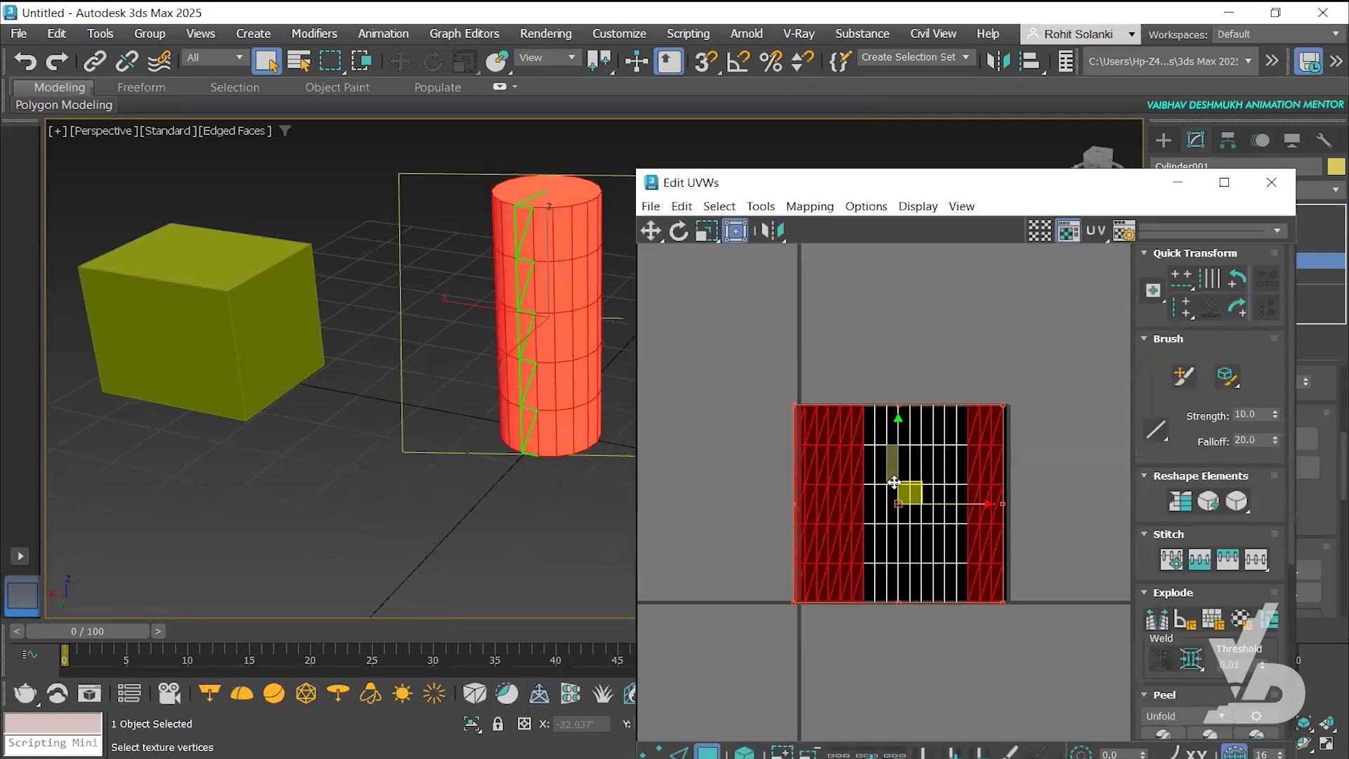
{"action": "left_click_drag", "start_coordinate": [818, 181], "coordinate": [690, 606]}
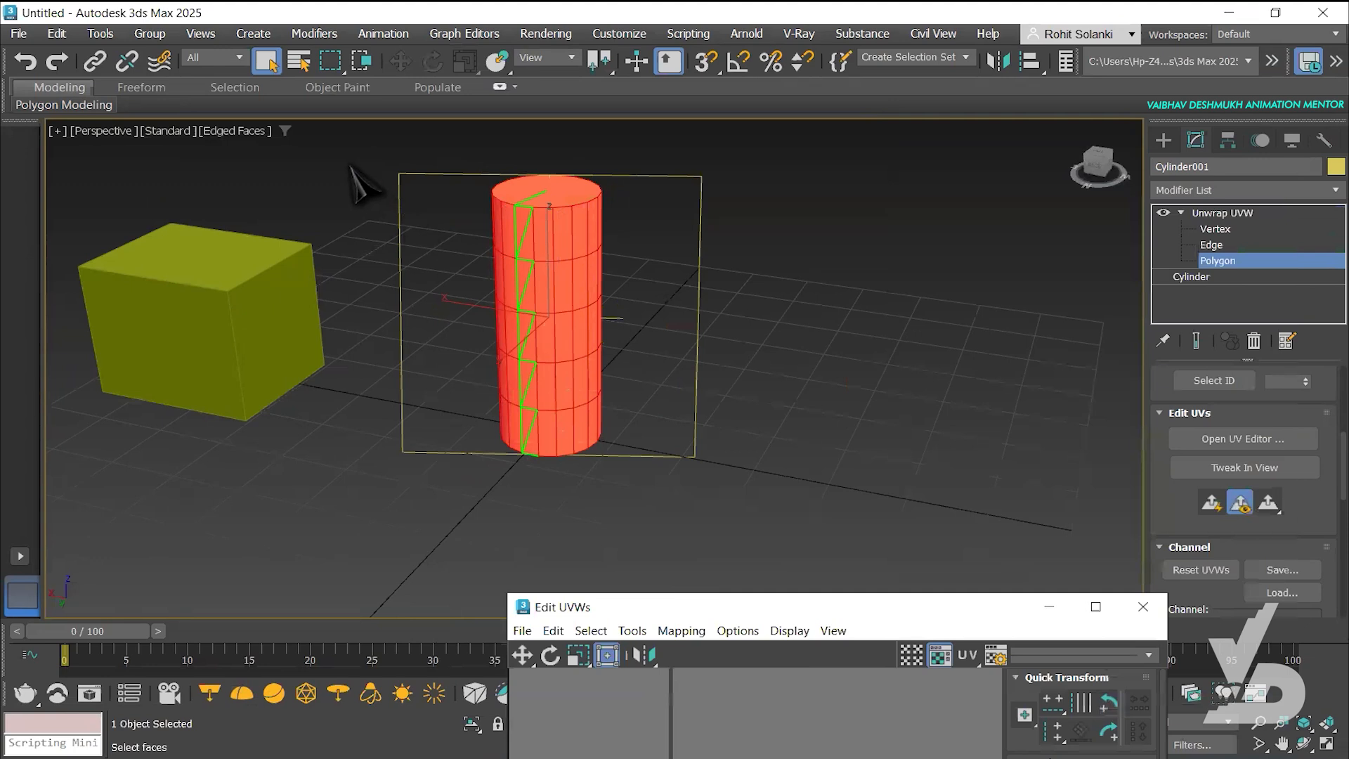
Turn off Ignore Backfacing and reselect all of the cylinder's polygons, including those on the far side
{"action": "middle_click_drag", "start_coordinate": [660, 253], "coordinate": [711, 299], "text": "alt"}
{"action": "scroll", "coordinate": [1233, 472], "scroll_direction": "up", "scroll_amount": 5}
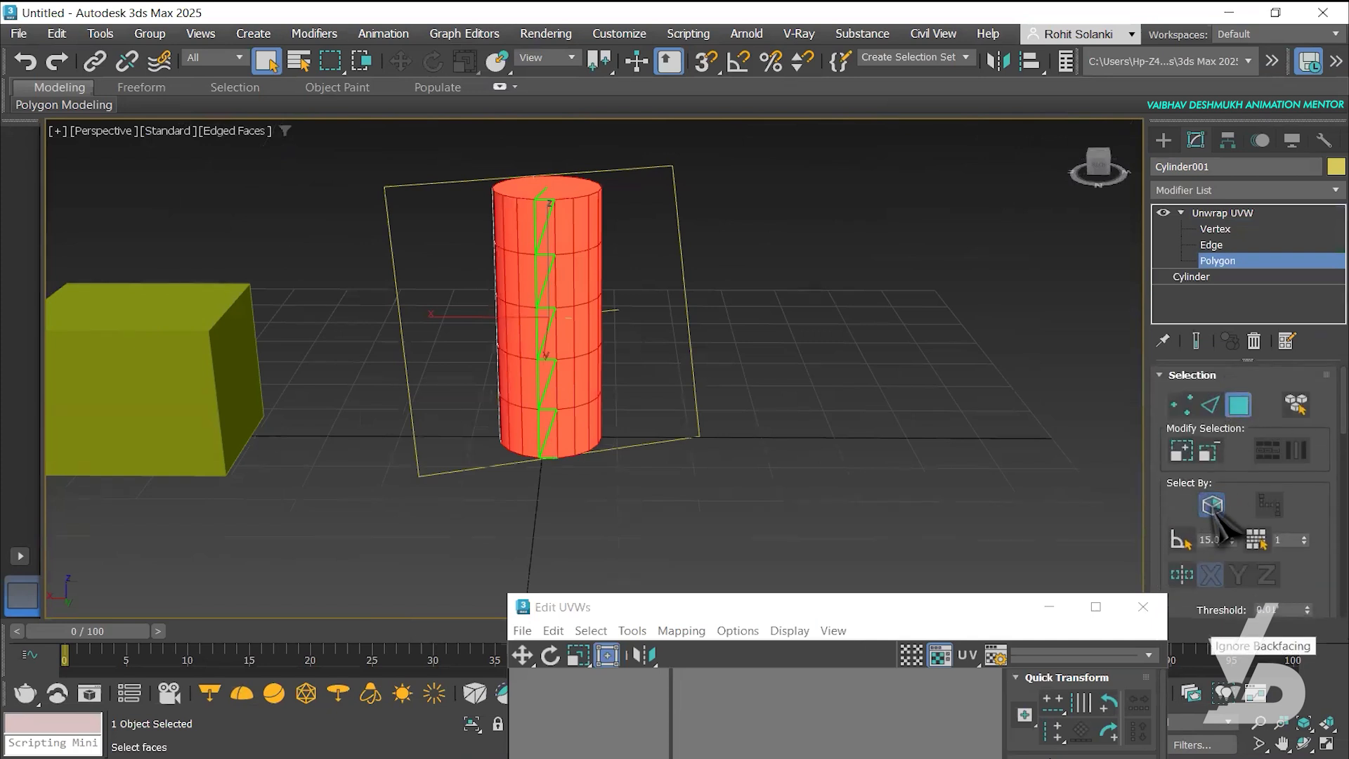
{"action": "left_click", "coordinate": [1212, 508]}
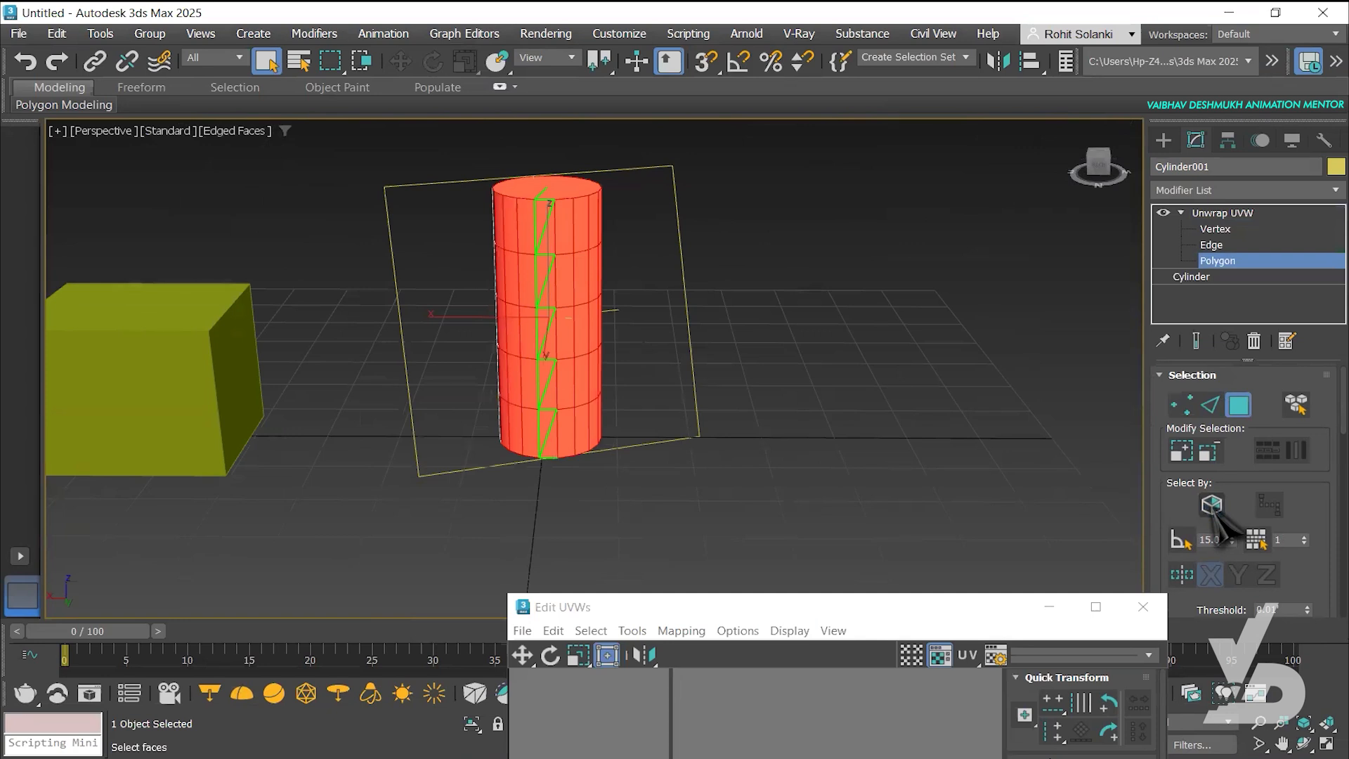
{"action": "left_click", "coordinate": [780, 368]}
{"action": "left_click_drag", "start_coordinate": [404, 153], "coordinate": [815, 559]}
{"action": "middle_click_drag", "start_coordinate": [567, 302], "coordinate": [702, 626], "text": "alt"}
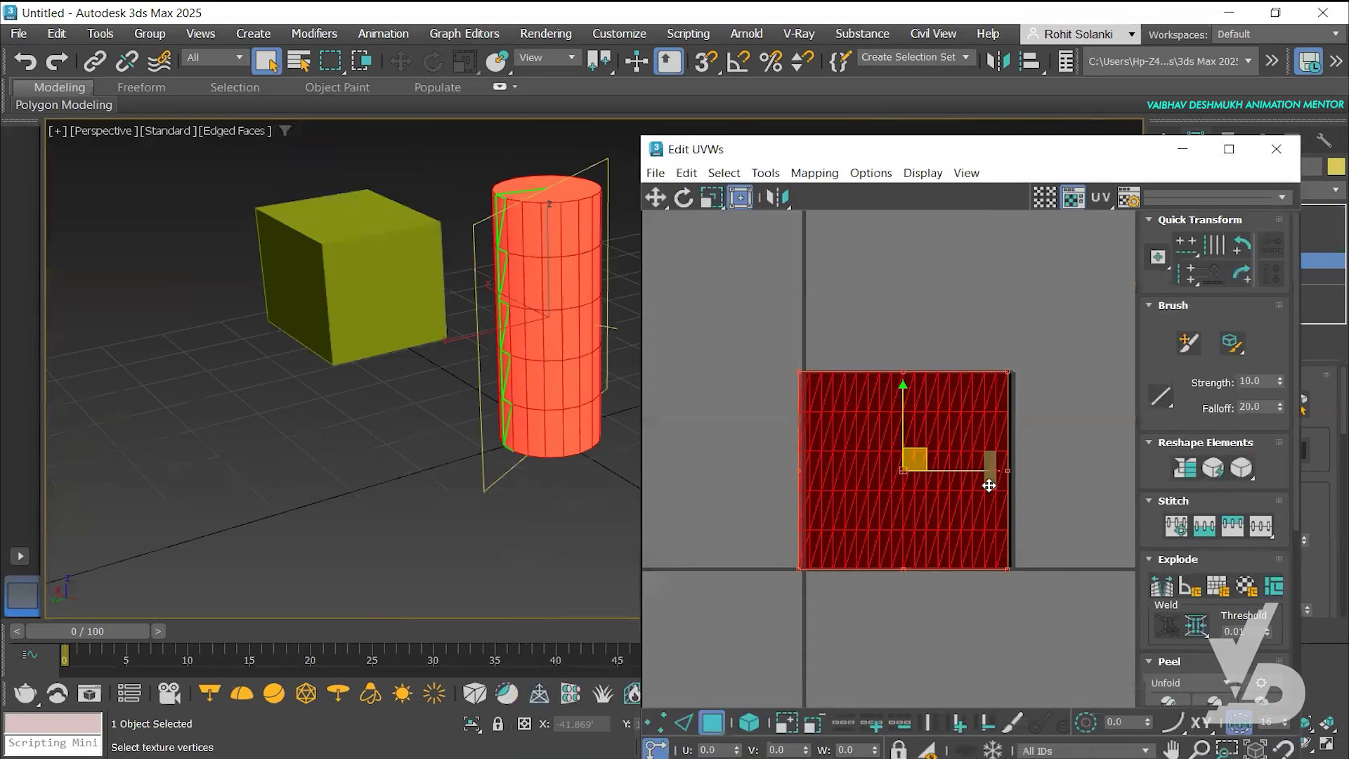
Clear the selection and reselect all of the cylinder's UV faces in the UV Editor
{"action": "middle_click_drag", "start_coordinate": [426, 342], "coordinate": [243, 372]}
{"action": "left_click", "coordinate": [775, 369]}
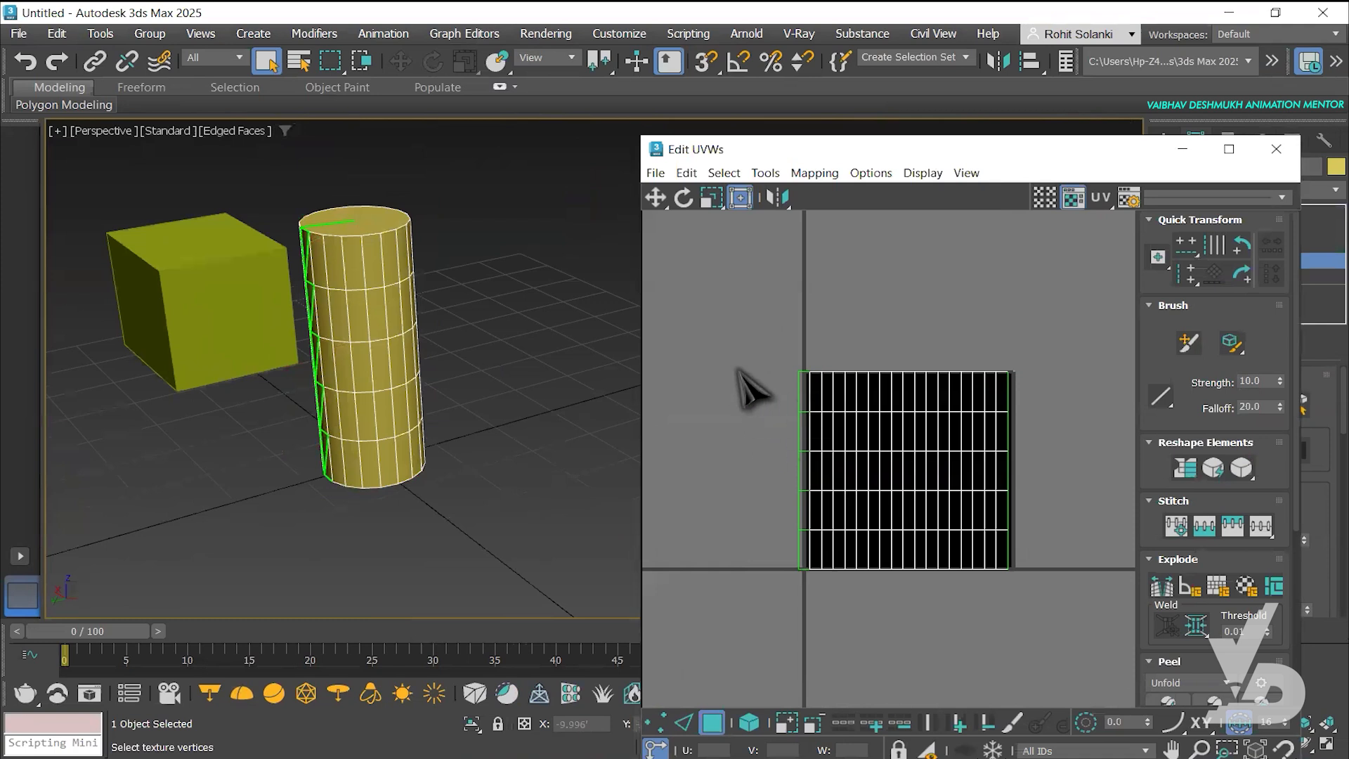
{"action": "left_click_drag", "start_coordinate": [710, 294], "coordinate": [1069, 656]}
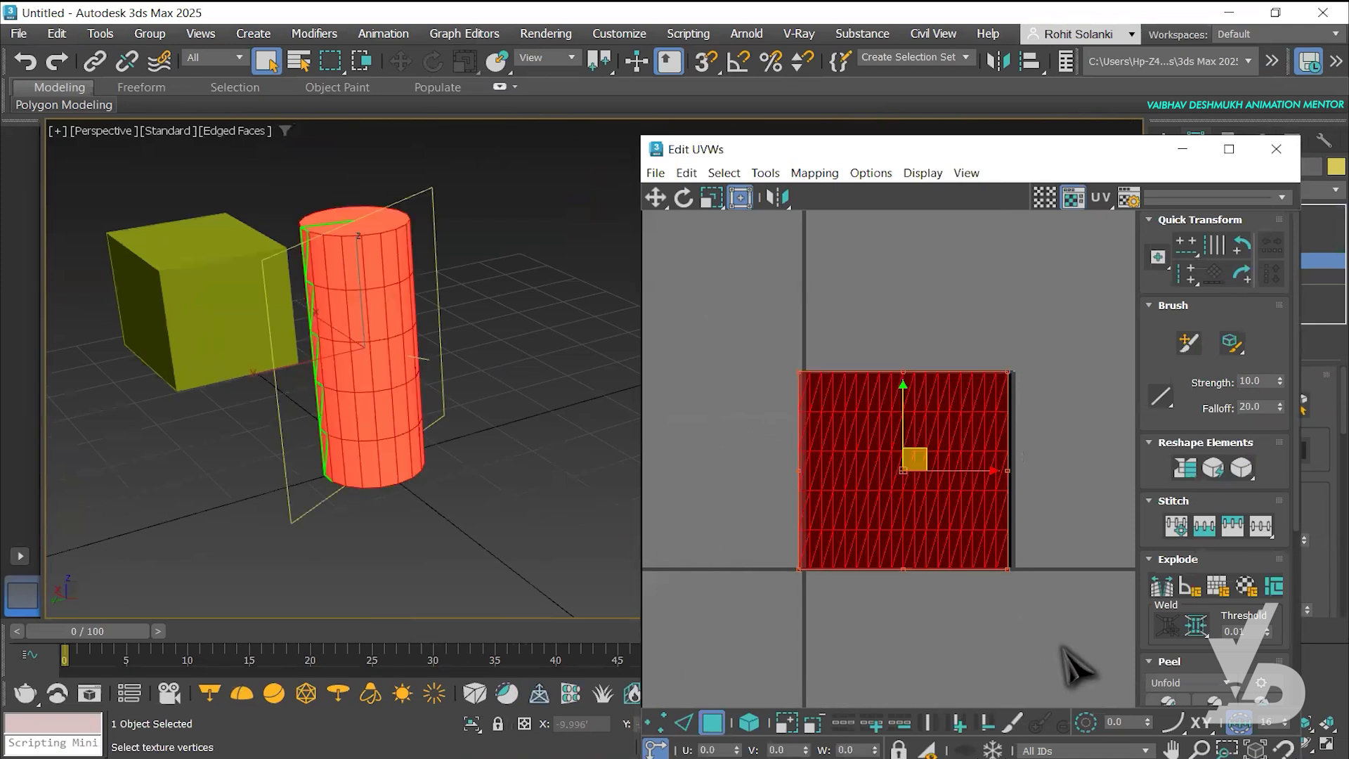
{"action": "middle_click_drag", "start_coordinate": [419, 288], "coordinate": [506, 295], "text": "alt"}
Maximize the UV Editor and apply Flatten Mapping with a 45.0 polygon angle threshold, 0.001 spacing, and clusters normalized, rotated and holes filled
{"action": "left_click", "coordinate": [1228, 149]}
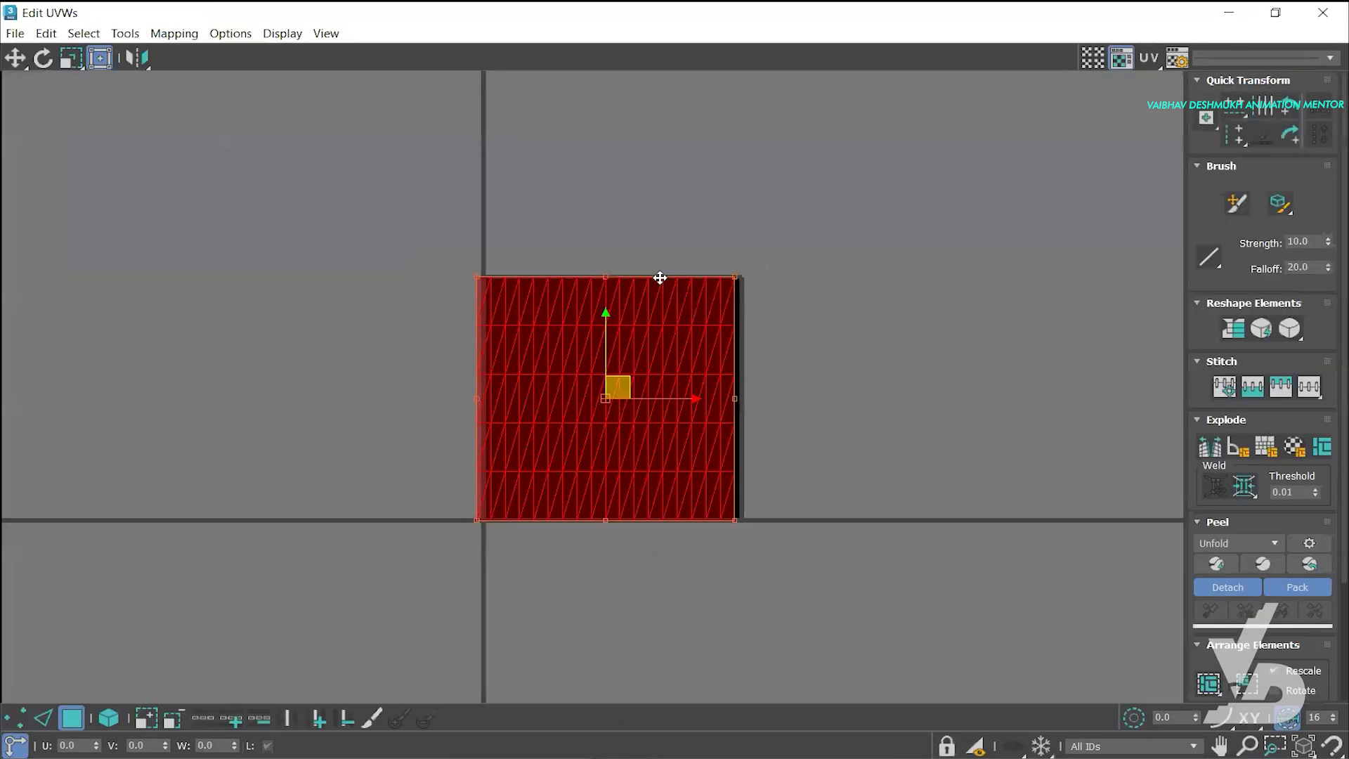
{"action": "left_click", "coordinate": [170, 35]}
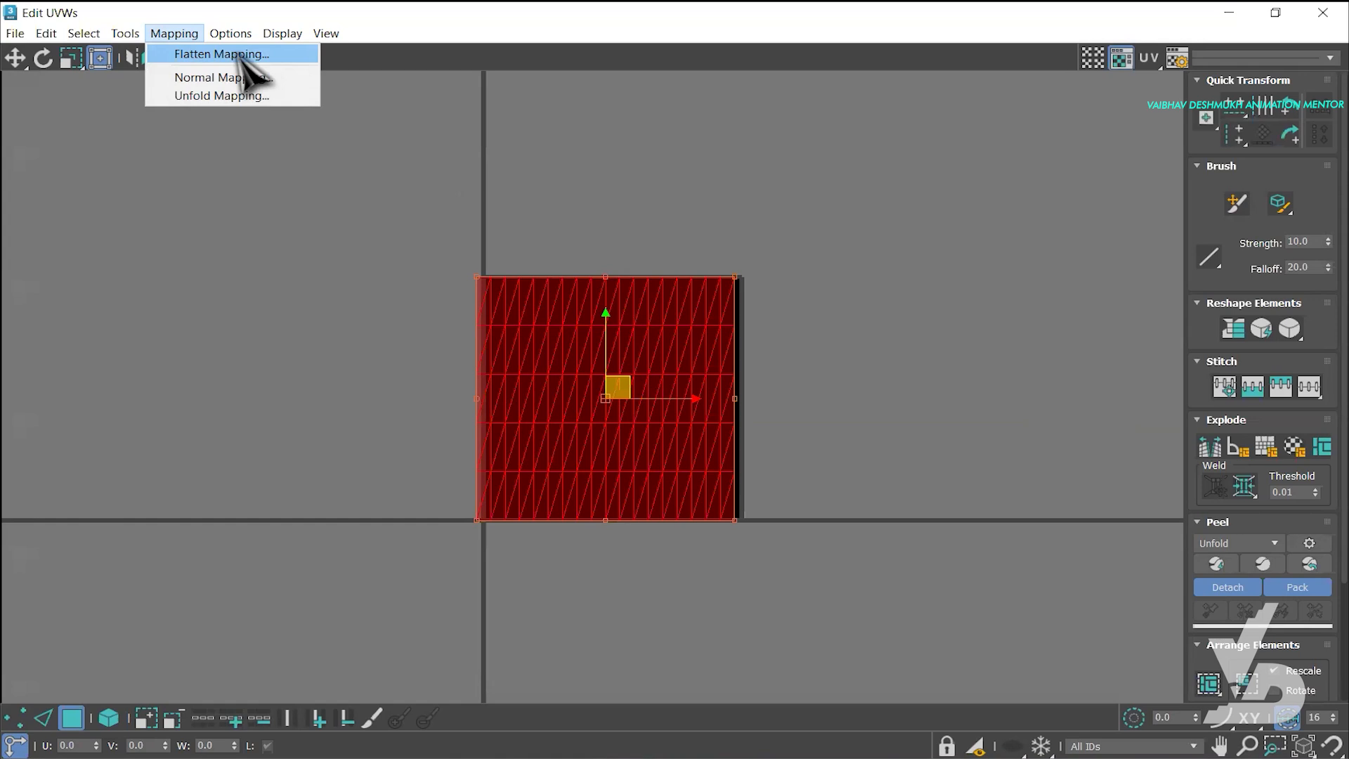
{"action": "left_click", "coordinate": [202, 54]}
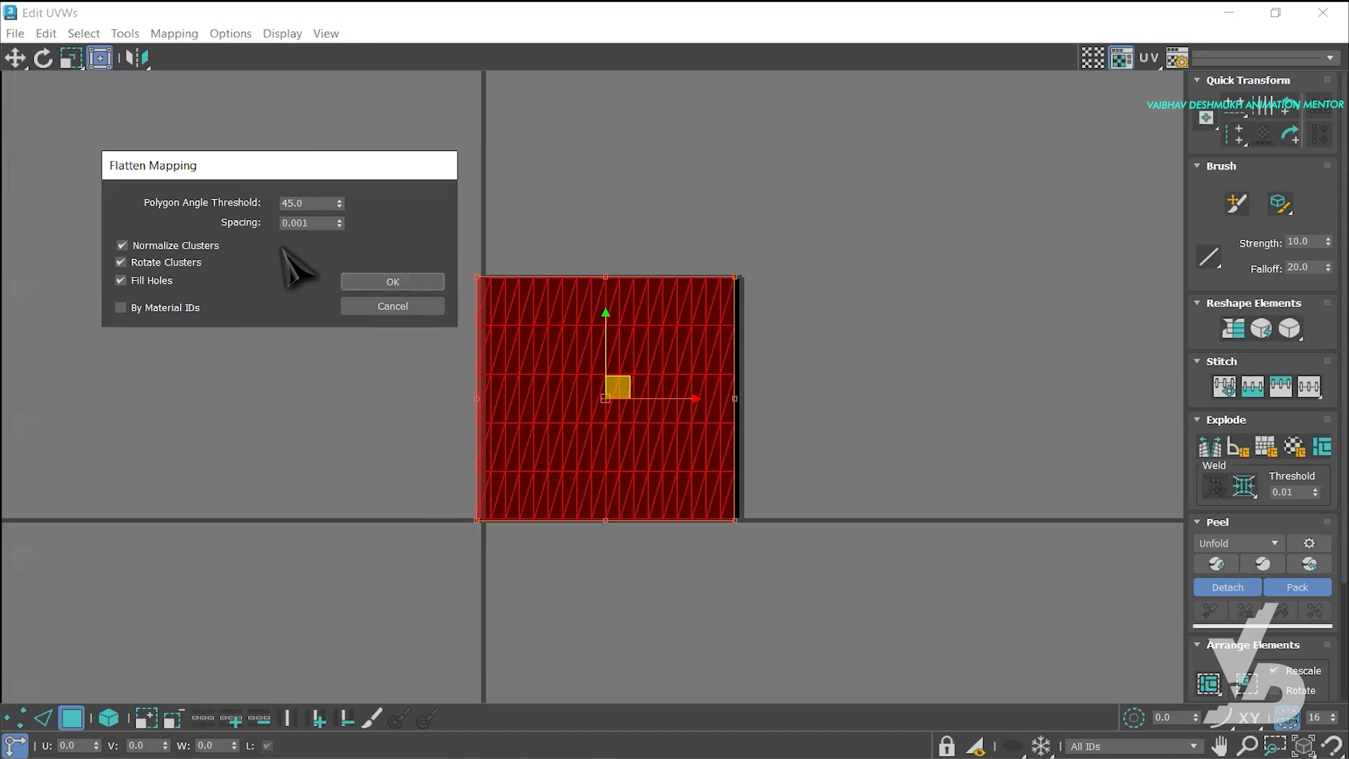
{"action": "left_click", "coordinate": [419, 285]}
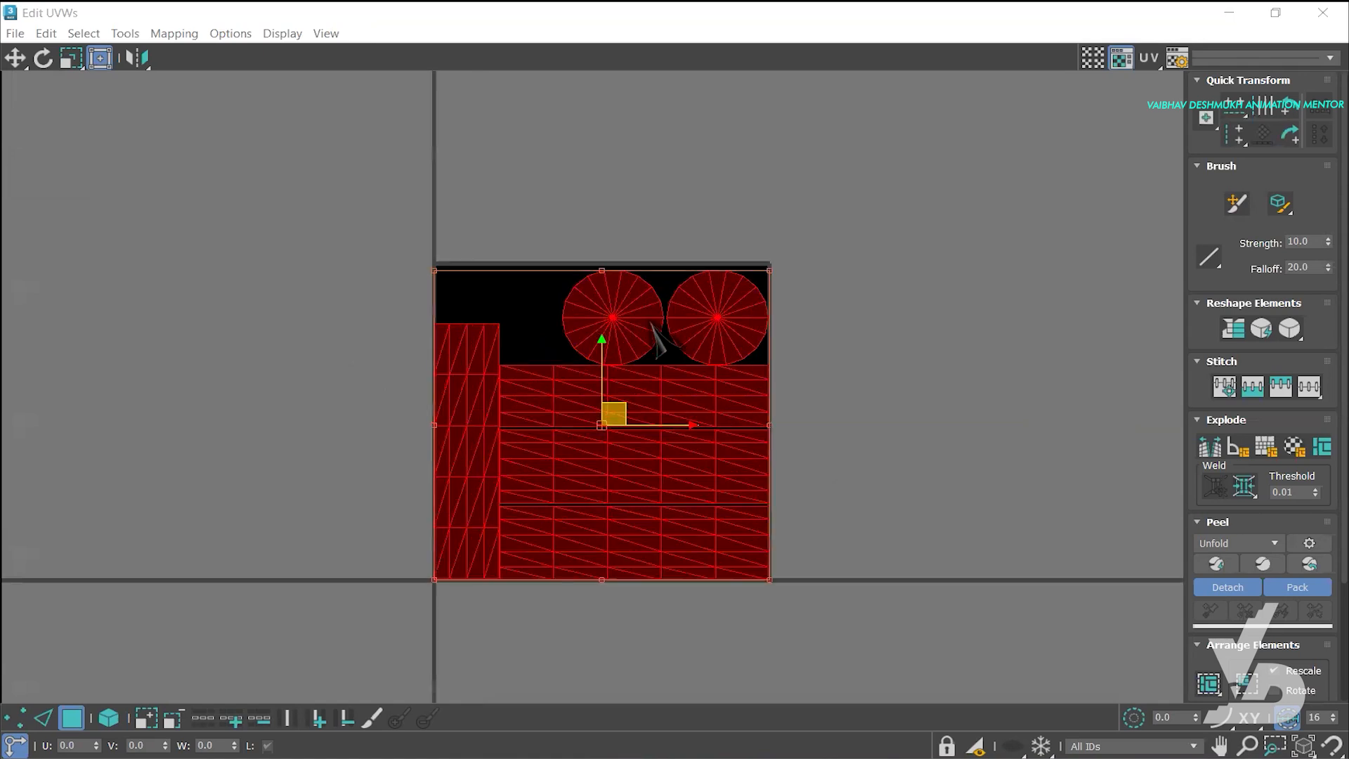
{"action": "scroll", "coordinate": [654, 330], "scroll_direction": "up", "scroll_amount": 3}
{"action": "middle_click_drag", "start_coordinate": [652, 331], "coordinate": [656, 256]}
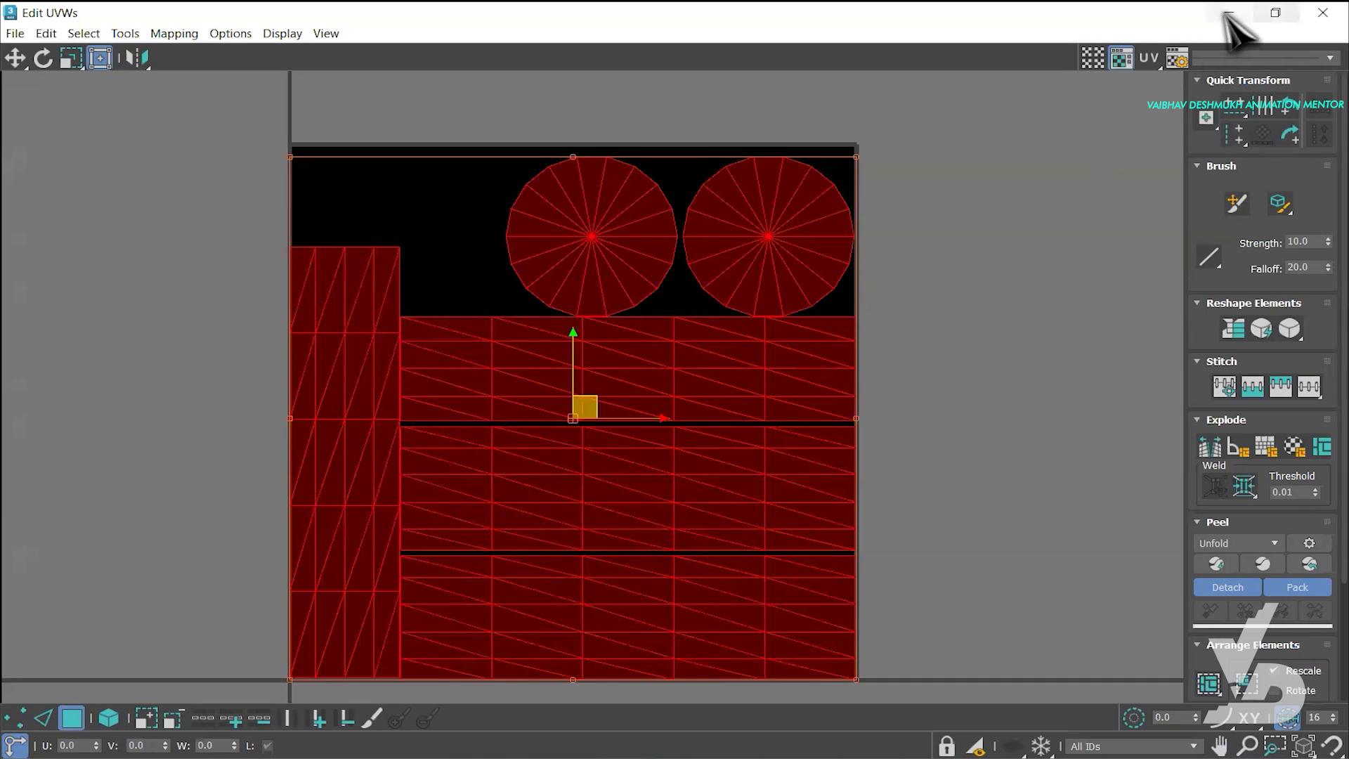
Restore the Edit UVWs window to a smaller size and select the tall vertical UV strip to examine its matching faces on the cylinder
{"action": "left_click", "coordinate": [1275, 12]}
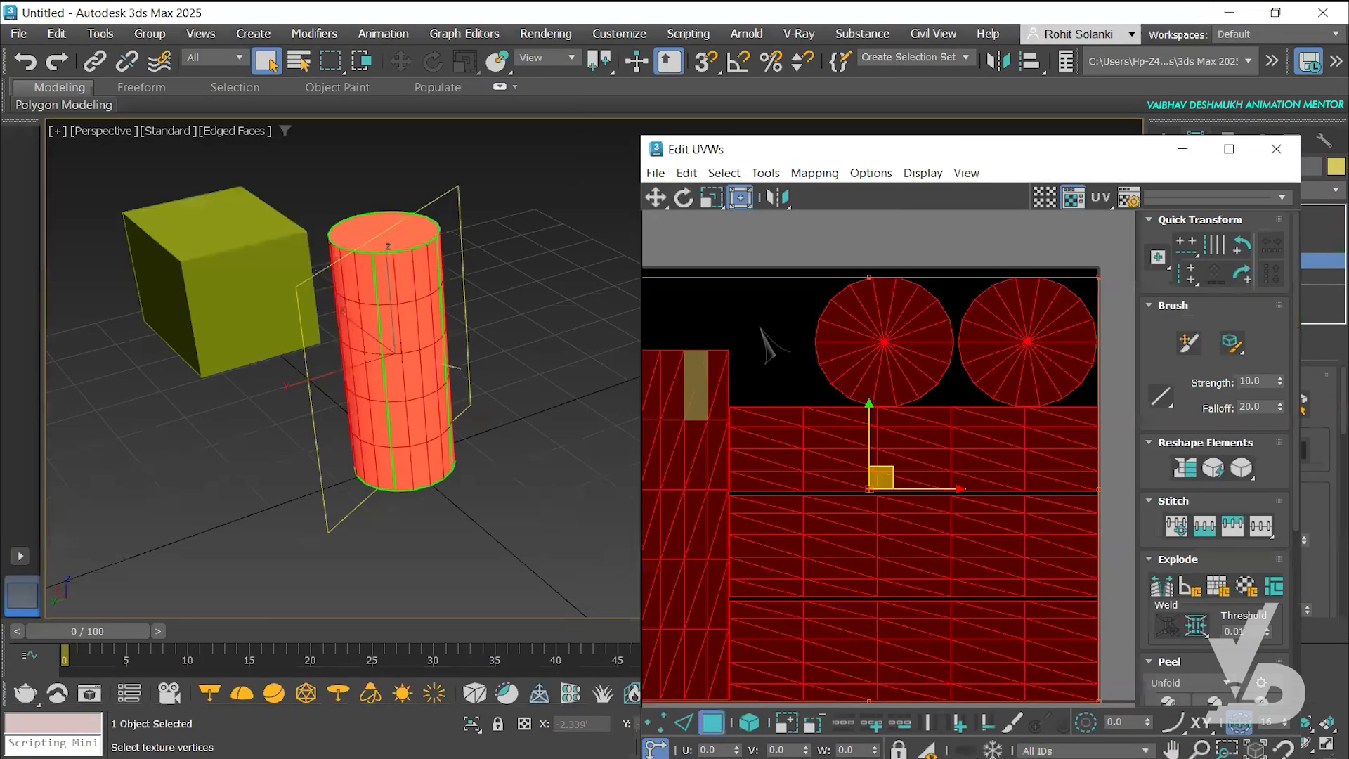
{"action": "scroll", "coordinate": [843, 365], "scroll_direction": "down", "scroll_amount": 3}
{"action": "left_click_drag", "start_coordinate": [724, 275], "coordinate": [837, 598]}
{"action": "scroll", "coordinate": [422, 288], "scroll_direction": "up", "scroll_amount": 4}
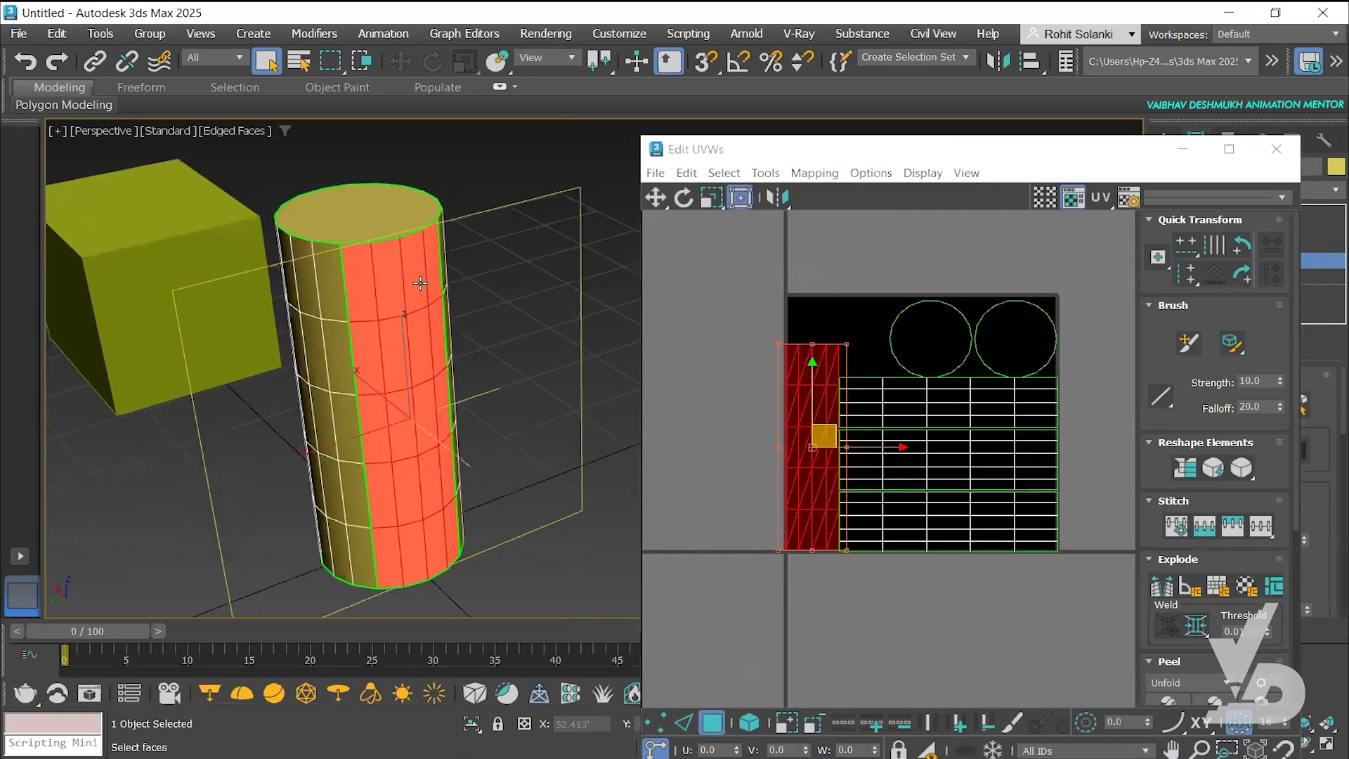
{"action": "scroll", "coordinate": [344, 260], "scroll_direction": "up", "scroll_amount": 5}
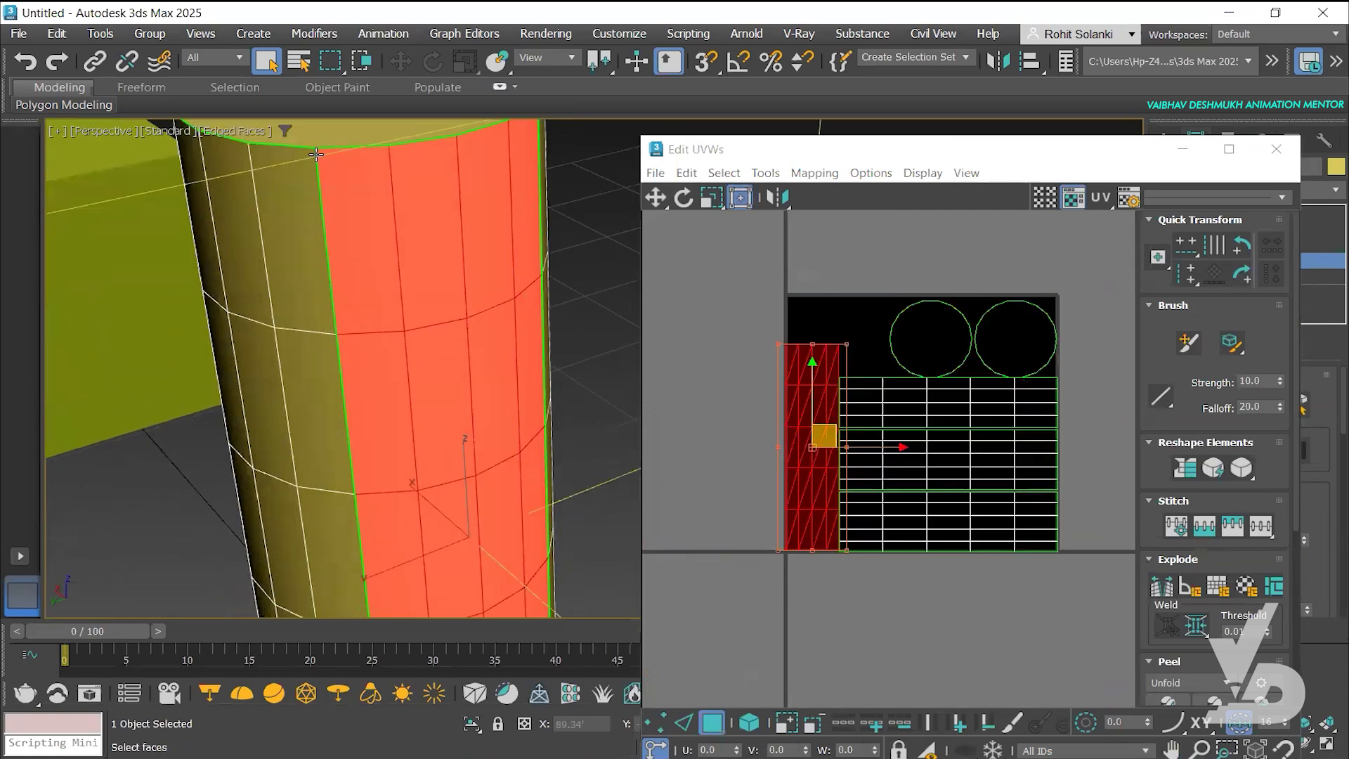
{"action": "scroll", "coordinate": [340, 372], "scroll_direction": "down", "scroll_amount": 3}
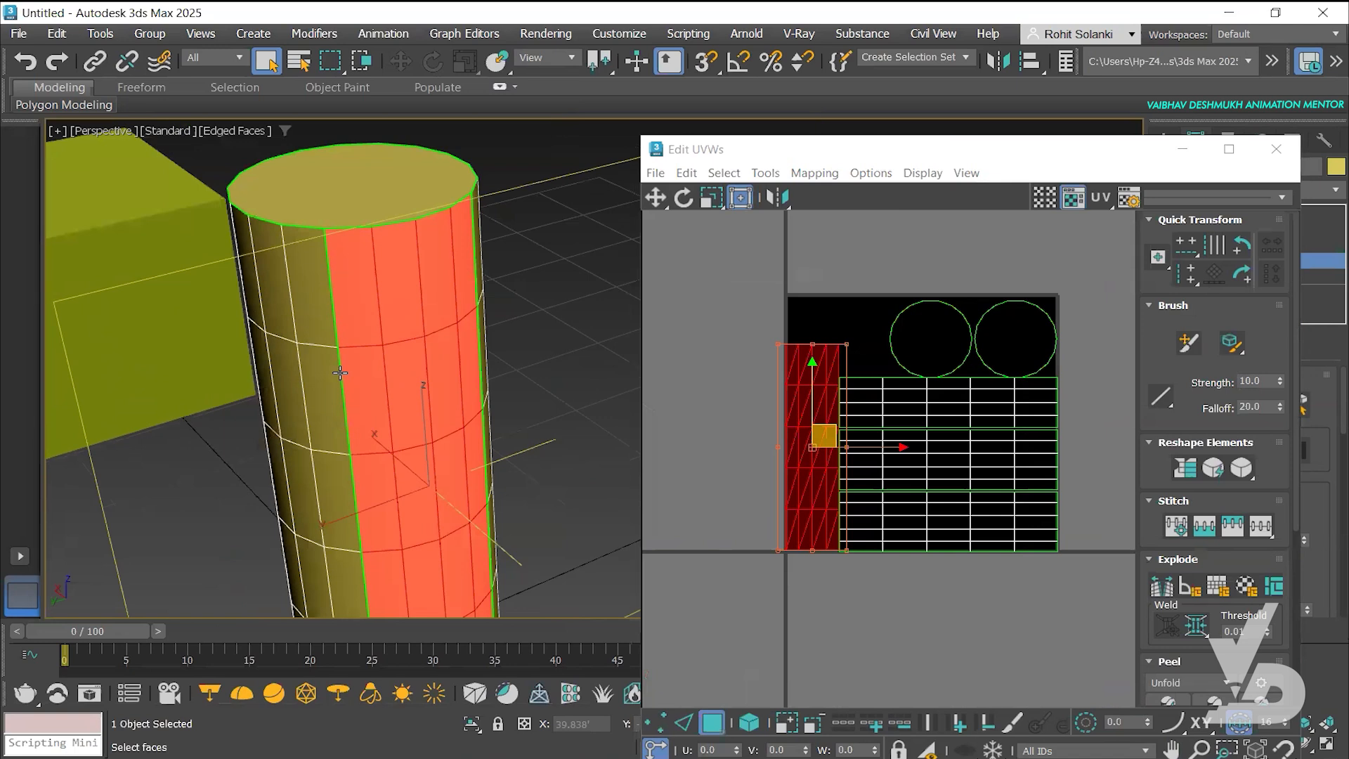
Select faces of the two circular UV clusters and examine the matching top and bottom caps on the cylinder
{"action": "left_click", "coordinate": [999, 562]}
{"action": "middle_click_drag", "start_coordinate": [1000, 562], "coordinate": [930, 594]}
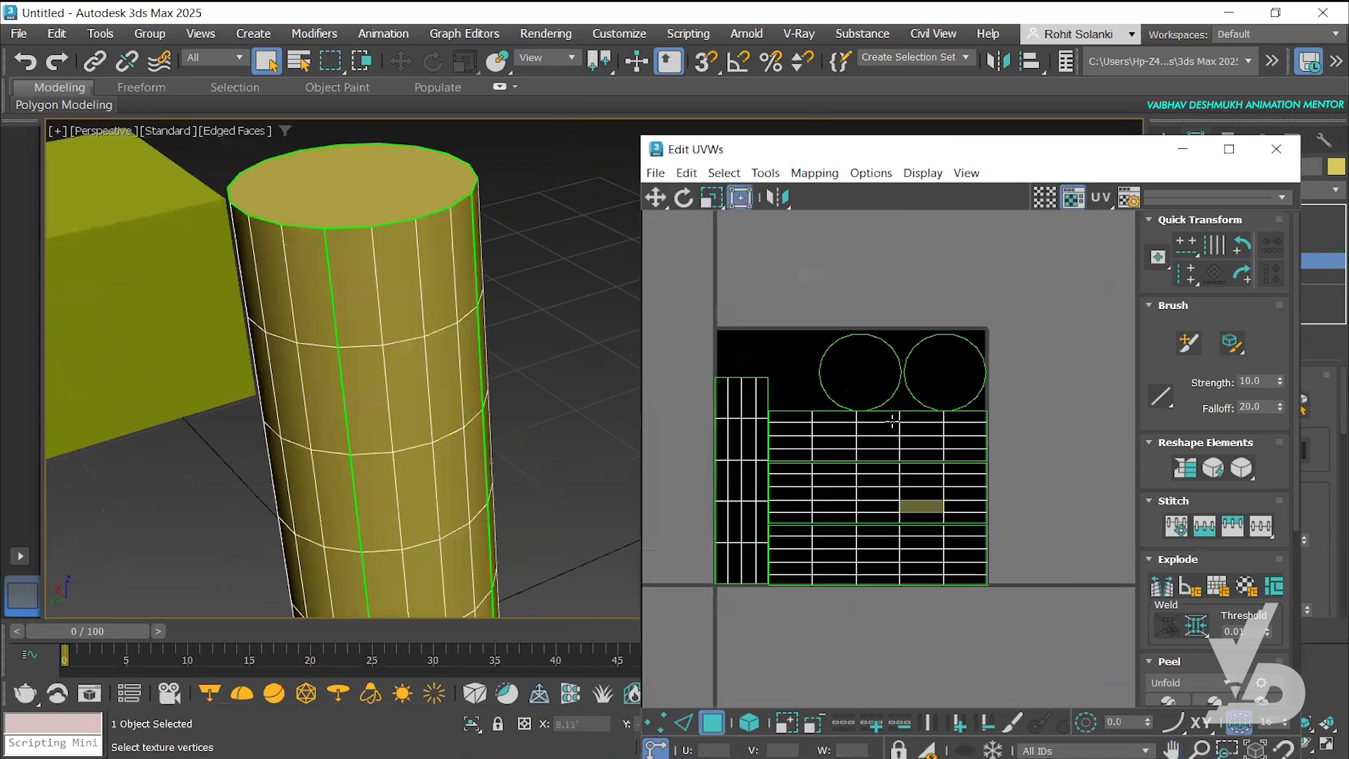
{"action": "left_click", "coordinate": [862, 361]}
{"action": "scroll", "coordinate": [891, 356], "scroll_direction": "up", "scroll_amount": 2}
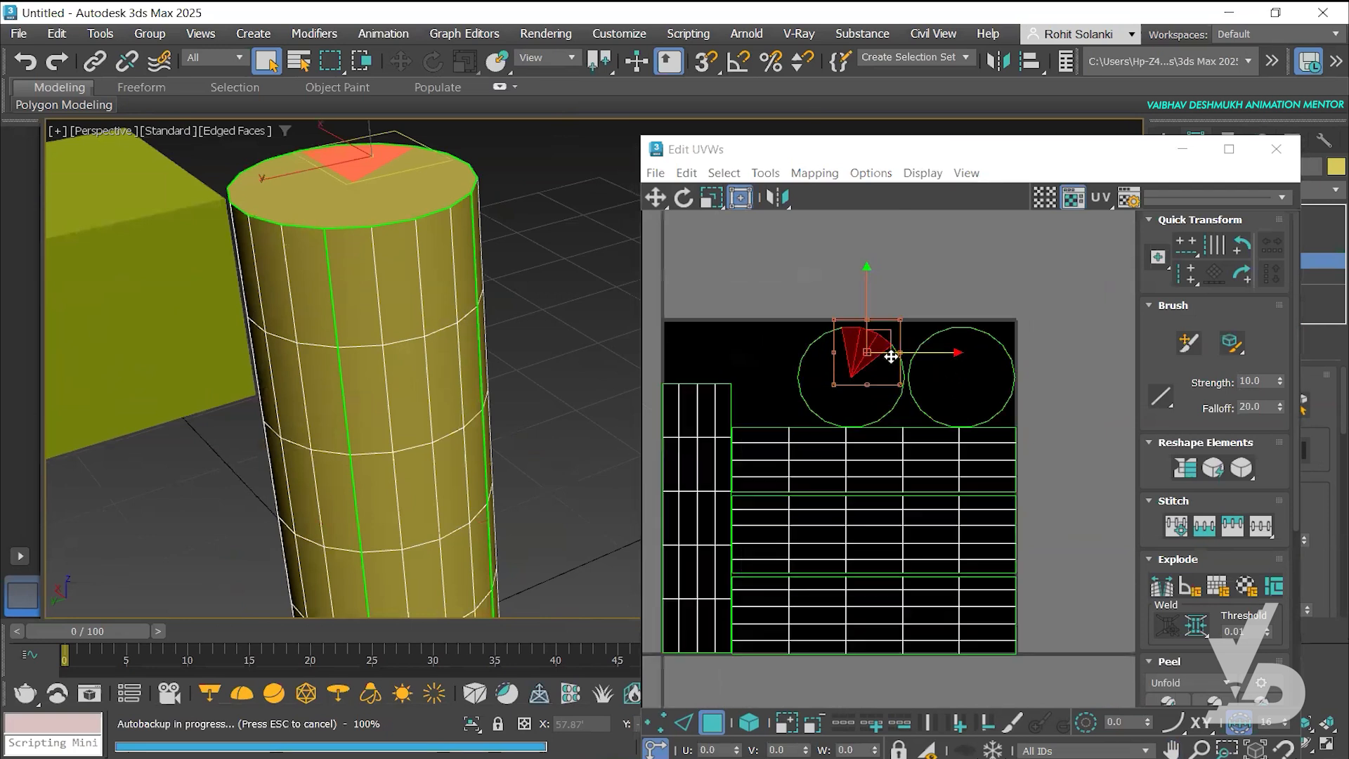
{"action": "scroll", "coordinate": [891, 356], "scroll_direction": "up", "scroll_amount": 1}
{"action": "left_click_drag", "start_coordinate": [746, 284], "coordinate": [911, 453]}
{"action": "left_click_drag", "start_coordinate": [905, 269], "coordinate": [1082, 447]}
{"action": "middle_click_drag", "start_coordinate": [337, 449], "coordinate": [380, 105], "text": "alt"}
{"action": "scroll", "coordinate": [382, 491], "scroll_direction": "up", "scroll_amount": 4}
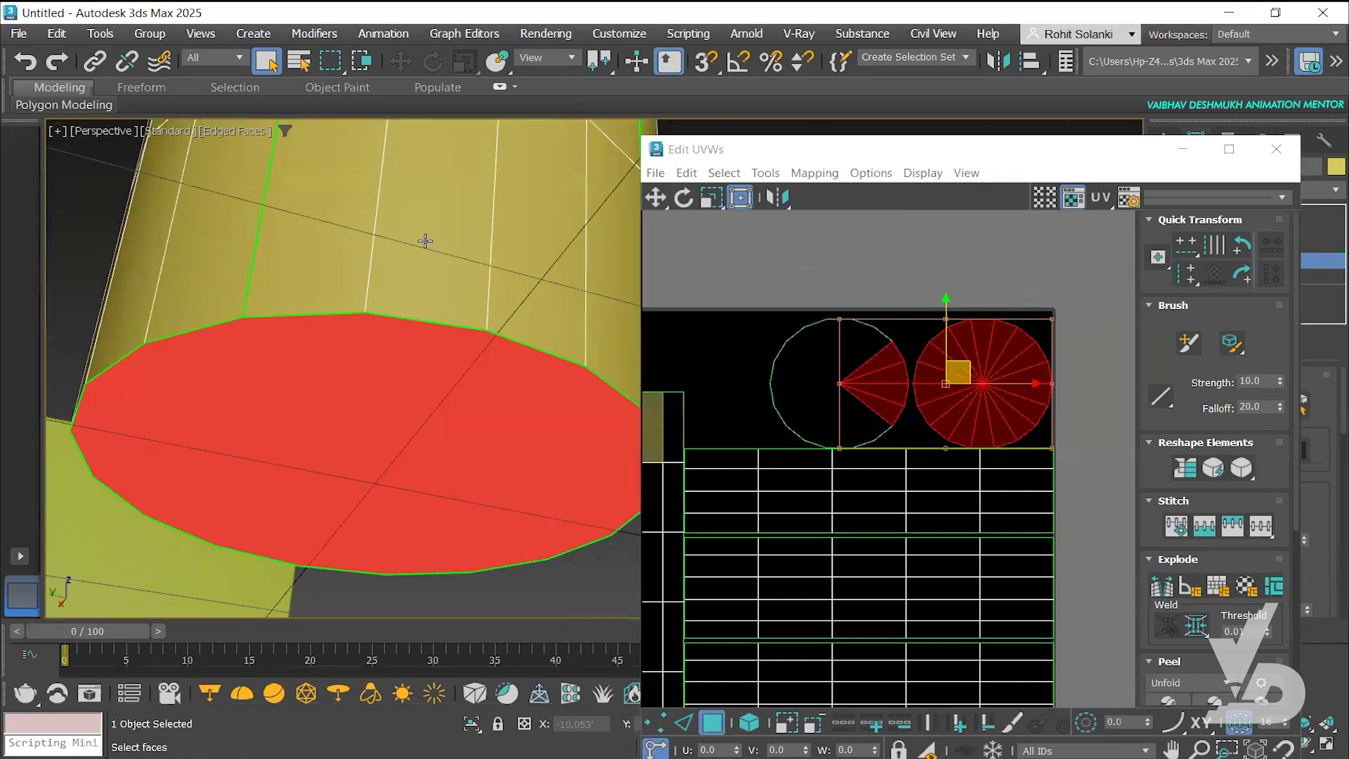
{"action": "scroll", "coordinate": [425, 241], "scroll_direction": "down", "scroll_amount": 6}
{"action": "middle_click_drag", "start_coordinate": [423, 241], "coordinate": [447, 339]}
{"action": "middle_click_drag", "start_coordinate": [462, 284], "coordinate": [488, 370], "text": "alt"}
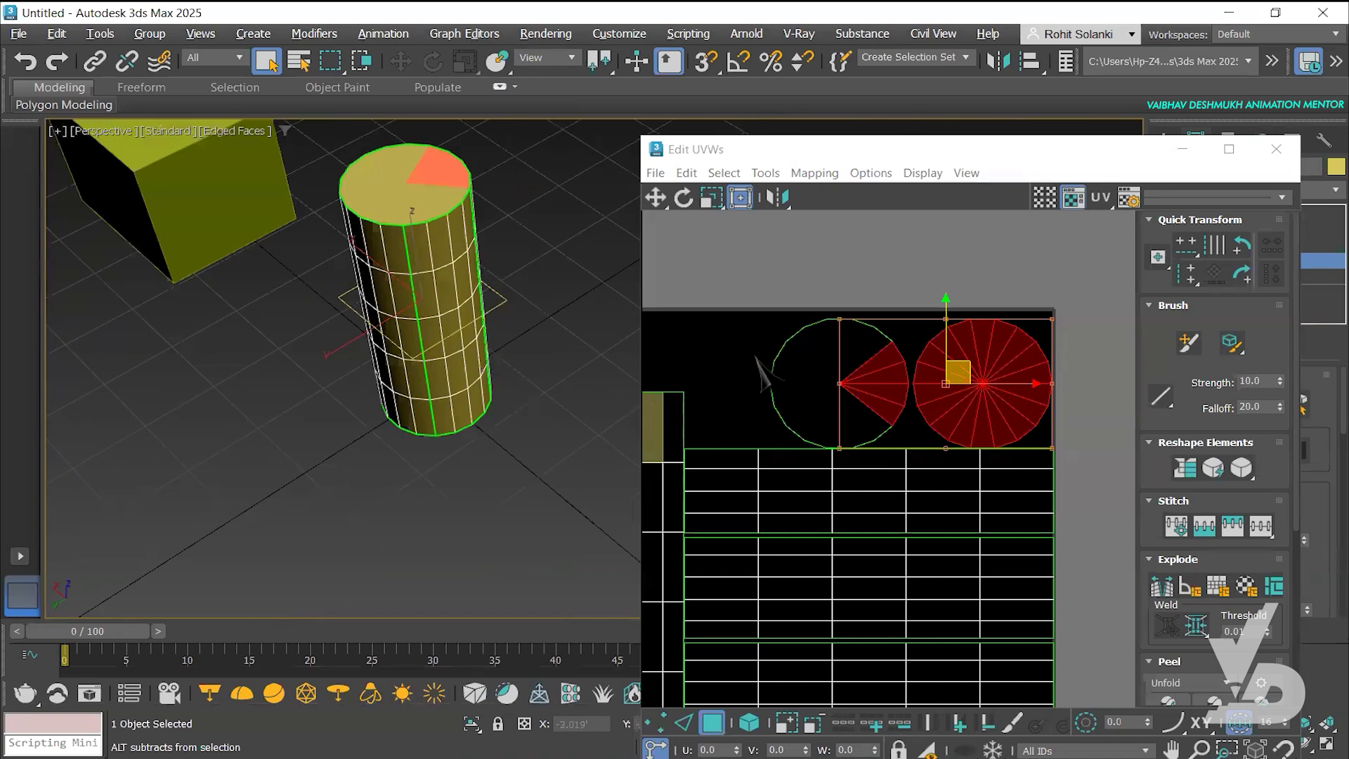
Select all the flattened UV clusters together, then clear the selection
{"action": "scroll", "coordinate": [798, 331], "scroll_direction": "down", "scroll_amount": 3}
{"action": "middle_click_drag", "start_coordinate": [828, 412], "coordinate": [900, 412]}
{"action": "left_click", "coordinate": [1055, 434]}
{"action": "left_click_drag", "start_coordinate": [718, 295], "coordinate": [1033, 551]}
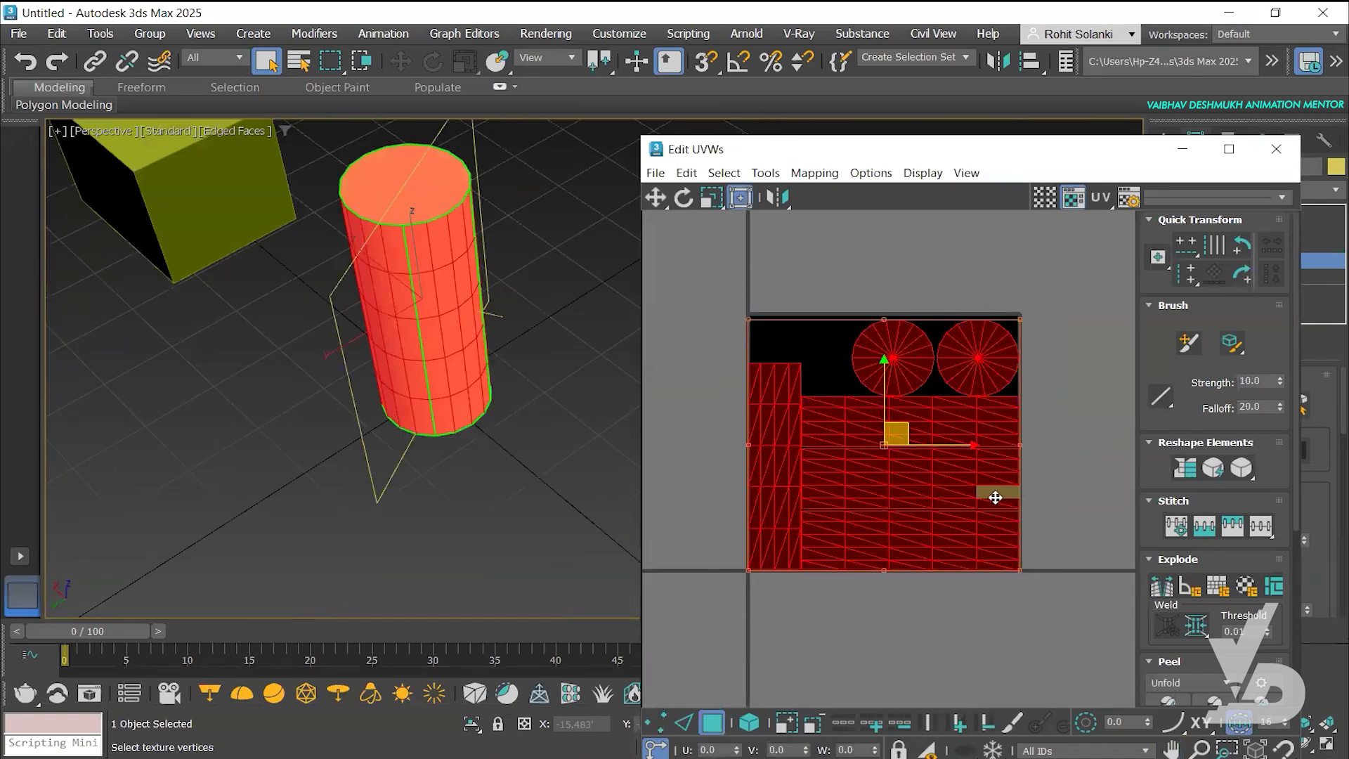
{"action": "left_click", "coordinate": [1055, 455]}
Select all the side-wall UV clusters and examine the green seams around the cylinder
{"action": "scroll", "coordinate": [401, 287], "scroll_direction": "up", "scroll_amount": 3}
{"action": "middle_click_drag", "start_coordinate": [444, 393], "coordinate": [383, 444]}
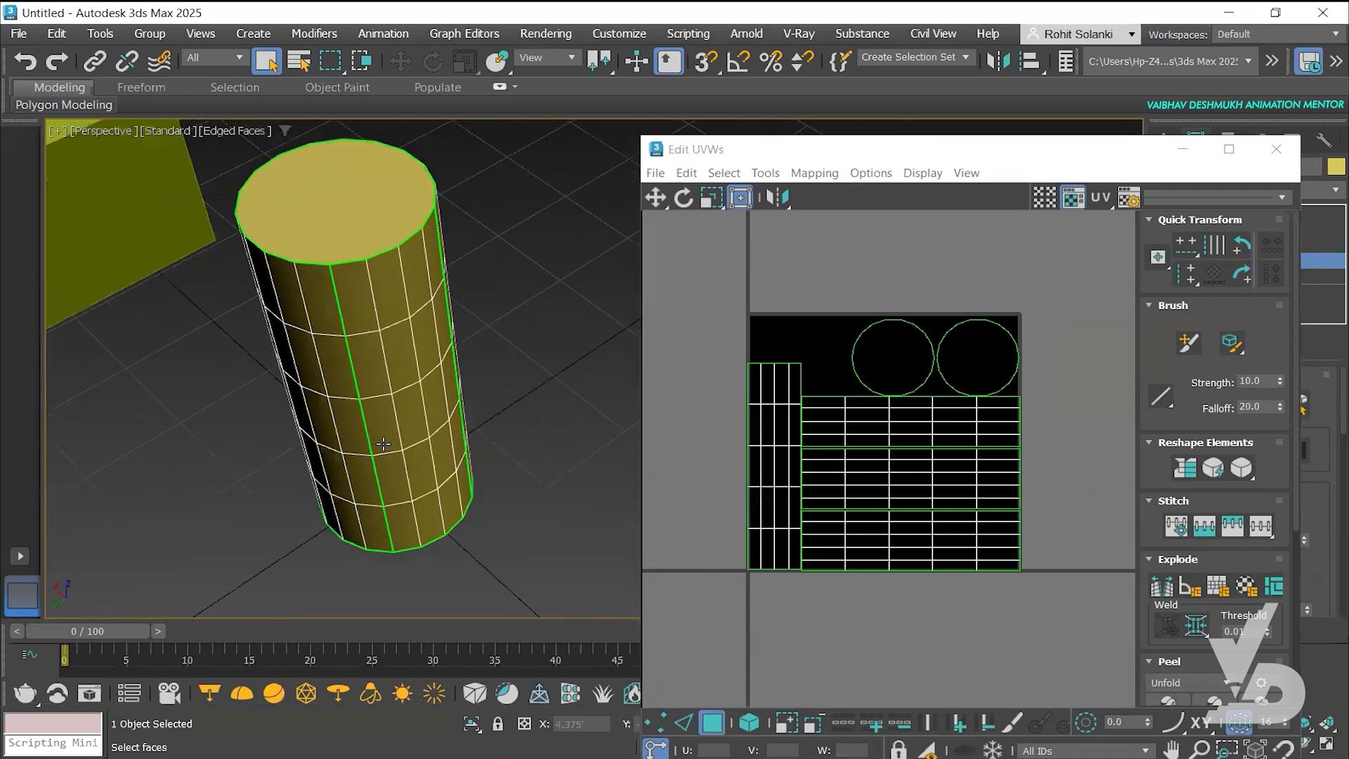
{"action": "left_click_drag", "start_coordinate": [383, 444], "coordinate": [374, 394], "text": "alt"}
{"action": "middle_click_drag", "start_coordinate": [374, 394], "coordinate": [362, 337], "text": "alt"}
{"action": "left_click", "coordinate": [1065, 623]}
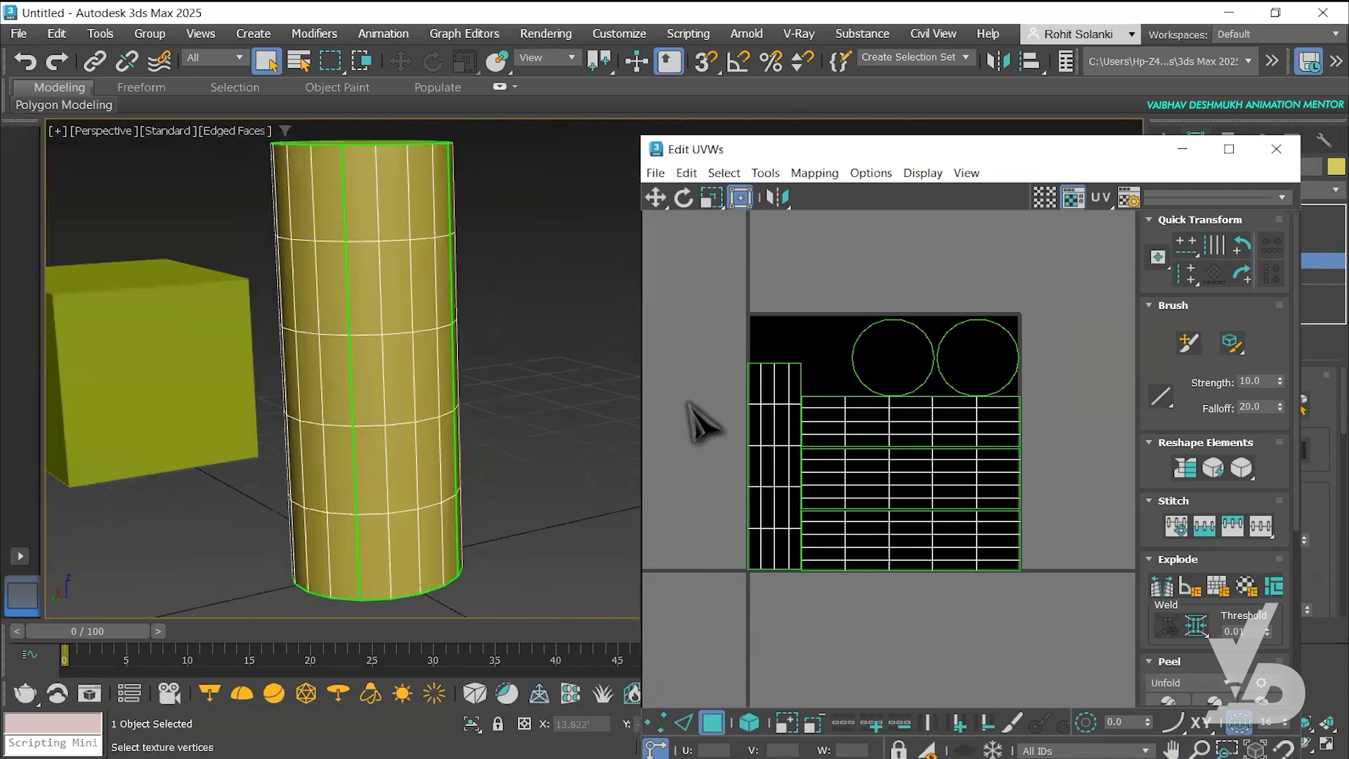
{"action": "key", "text": "ctrl+a"}
{"action": "middle_click_drag", "start_coordinate": [428, 274], "coordinate": [331, 190], "text": "alt"}
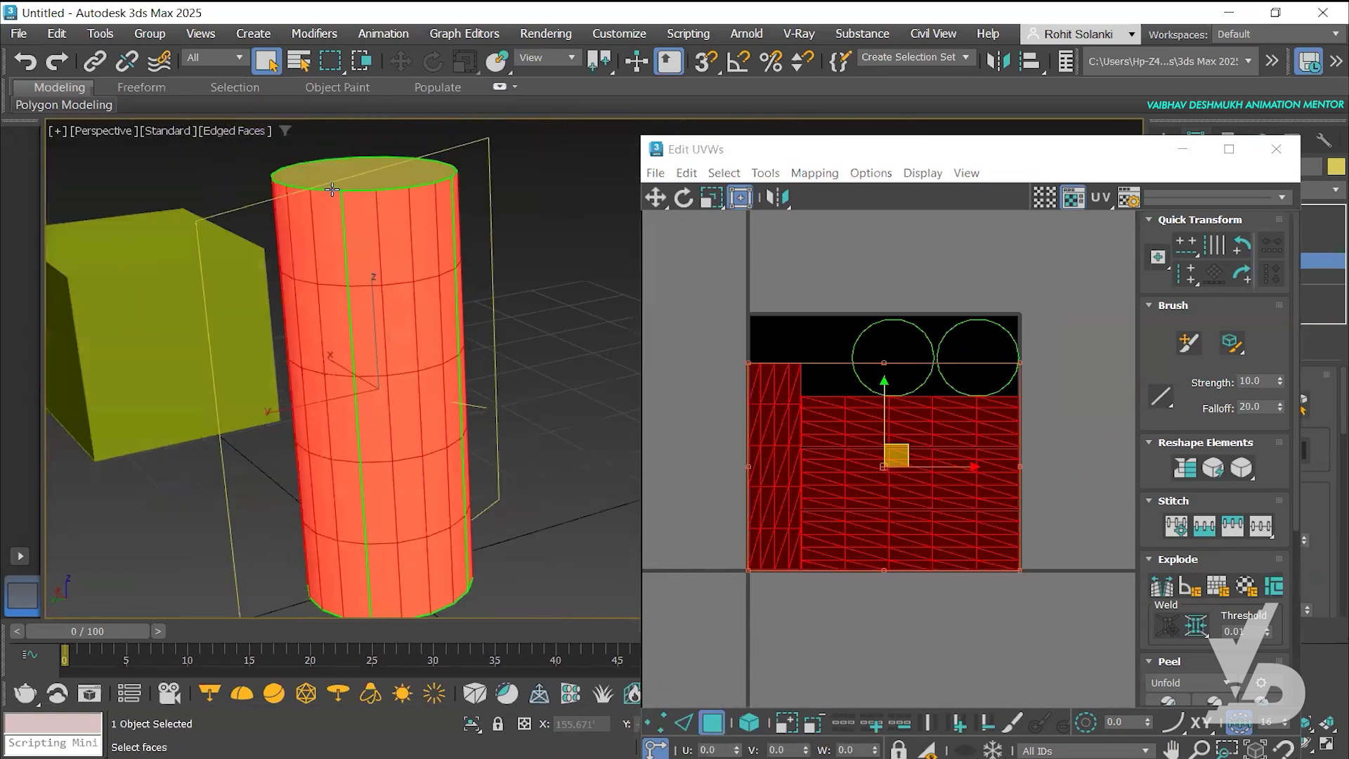
{"action": "middle_click_drag", "start_coordinate": [396, 447], "coordinate": [441, 279], "text": "alt"}
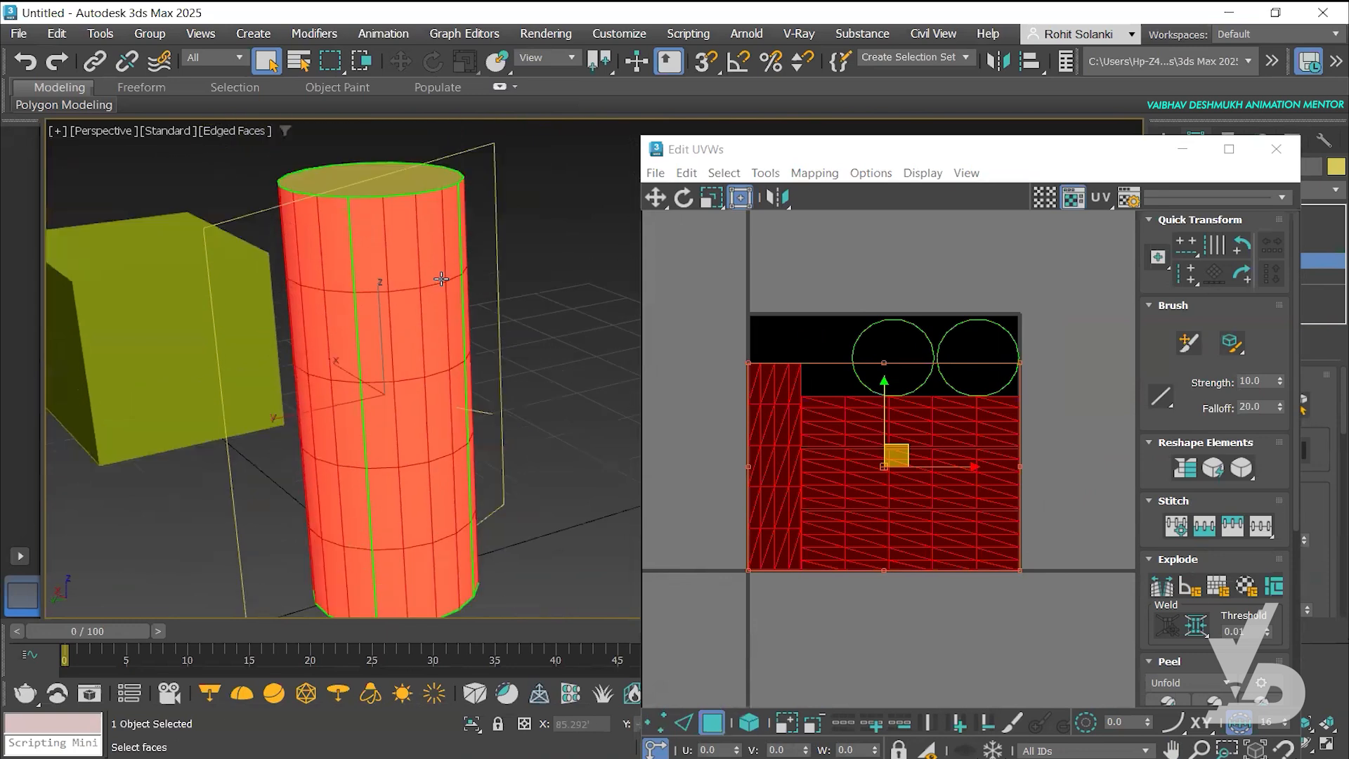
{"action": "middle_click_drag", "start_coordinate": [364, 468], "coordinate": [364, 203], "text": "alt"}
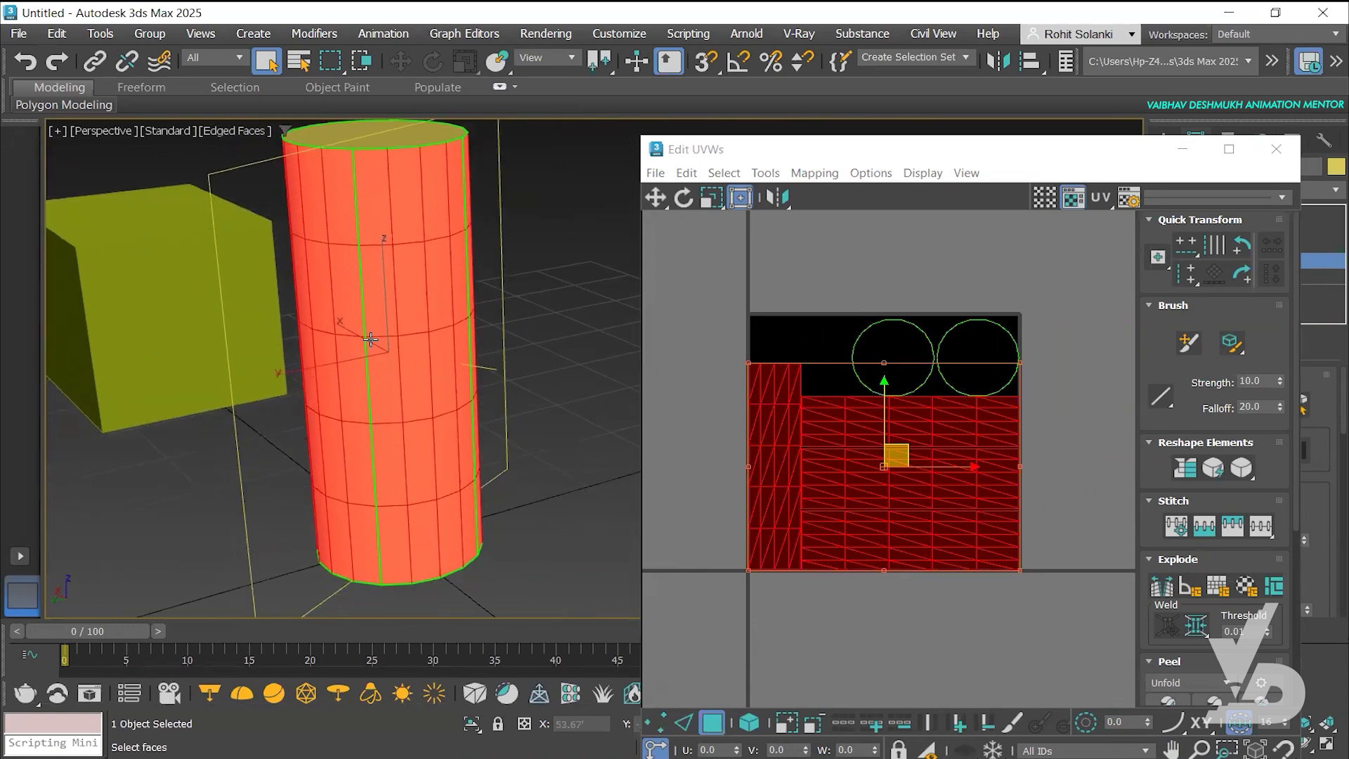
Select only the tall UV strip and compare its borders with the seams on the cylinder
{"action": "middle_click_drag", "start_coordinate": [792, 461], "coordinate": [816, 386]}
{"action": "left_click", "coordinate": [709, 317]}
{"action": "left_click_drag", "start_coordinate": [733, 267], "coordinate": [831, 551]}
{"action": "middle_click_drag", "start_coordinate": [473, 349], "coordinate": [348, 183], "text": "alt"}
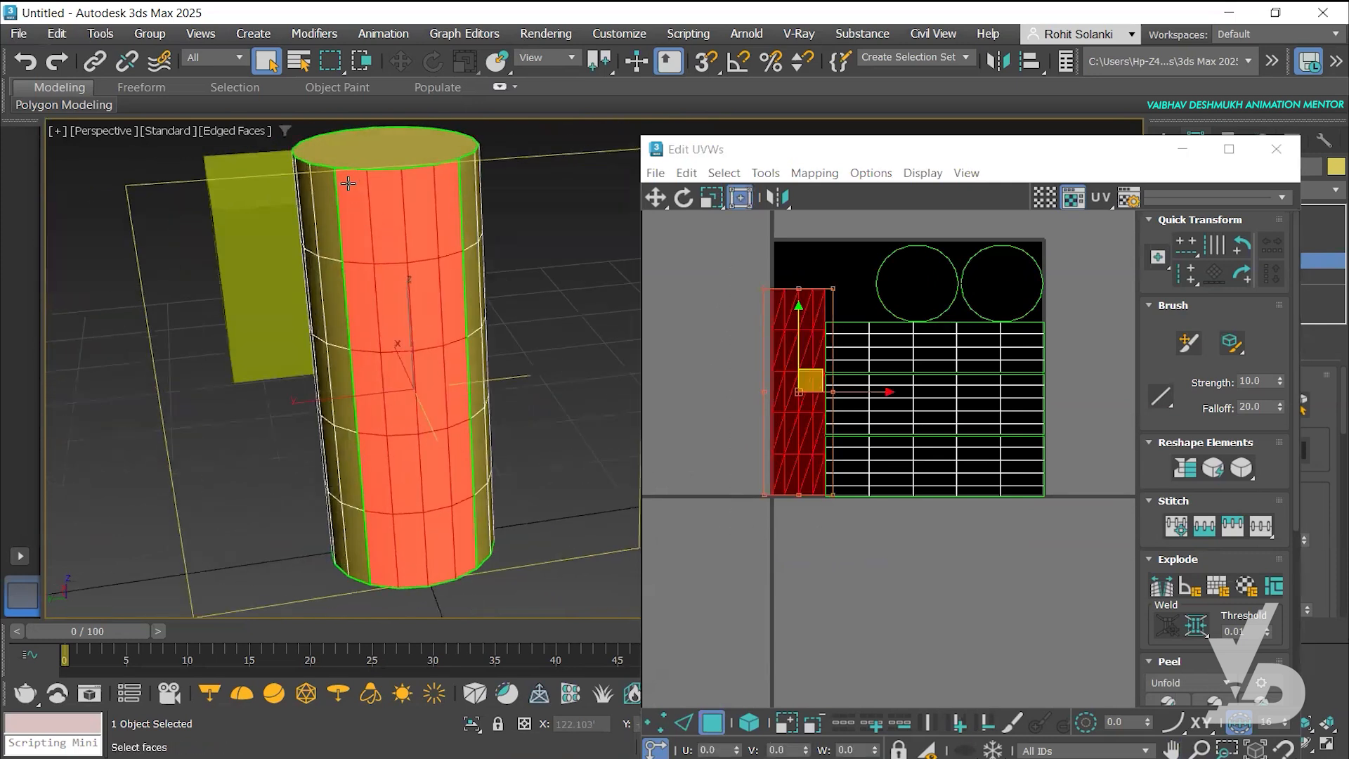
Clear the UV selection and maximize the Edit UVWs window for a closer view of the tall strip
{"action": "middle_click_drag", "start_coordinate": [824, 334], "coordinate": [854, 337]}
{"action": "left_click", "coordinate": [767, 357]}
{"action": "scroll", "coordinate": [813, 345], "scroll_direction": "up", "scroll_amount": 3}
{"action": "scroll", "coordinate": [813, 344], "scroll_direction": "up", "scroll_amount": 6}
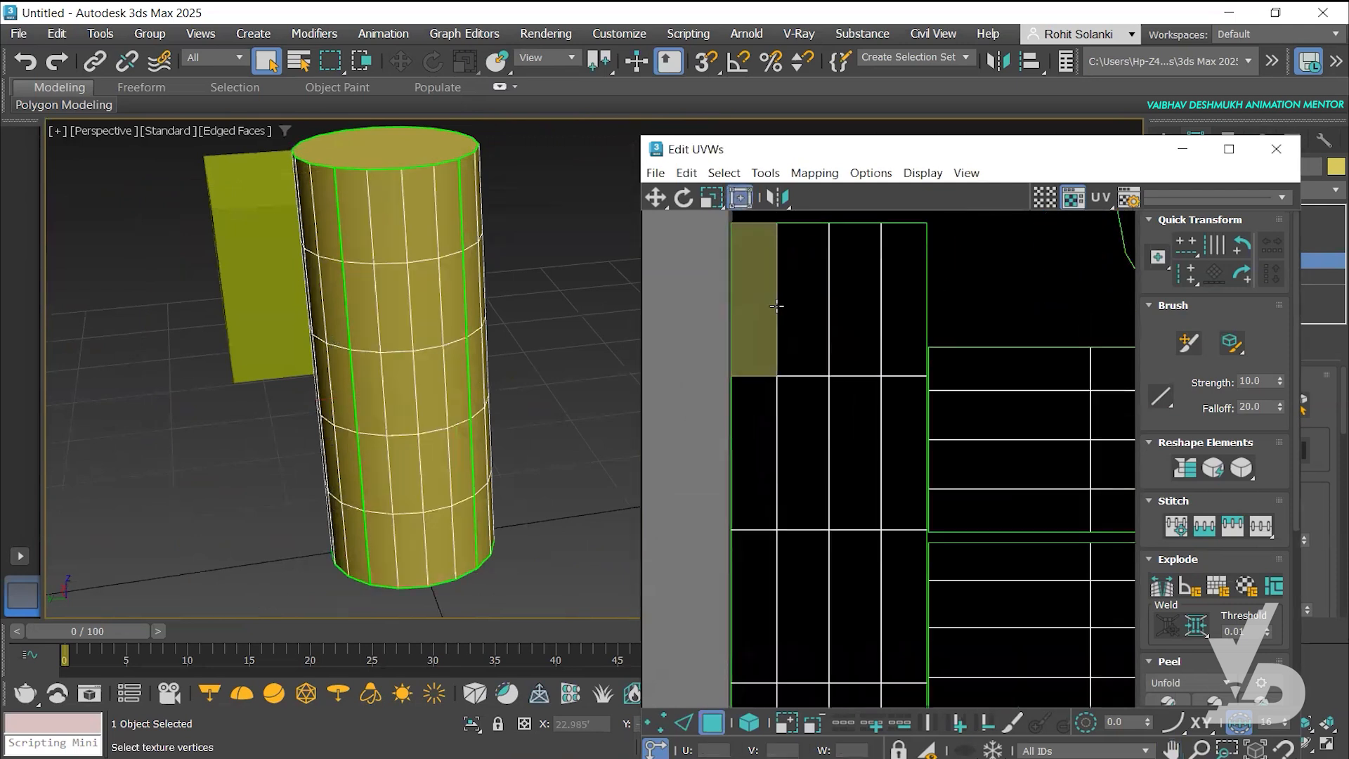
{"action": "left_click", "coordinate": [1228, 149]}
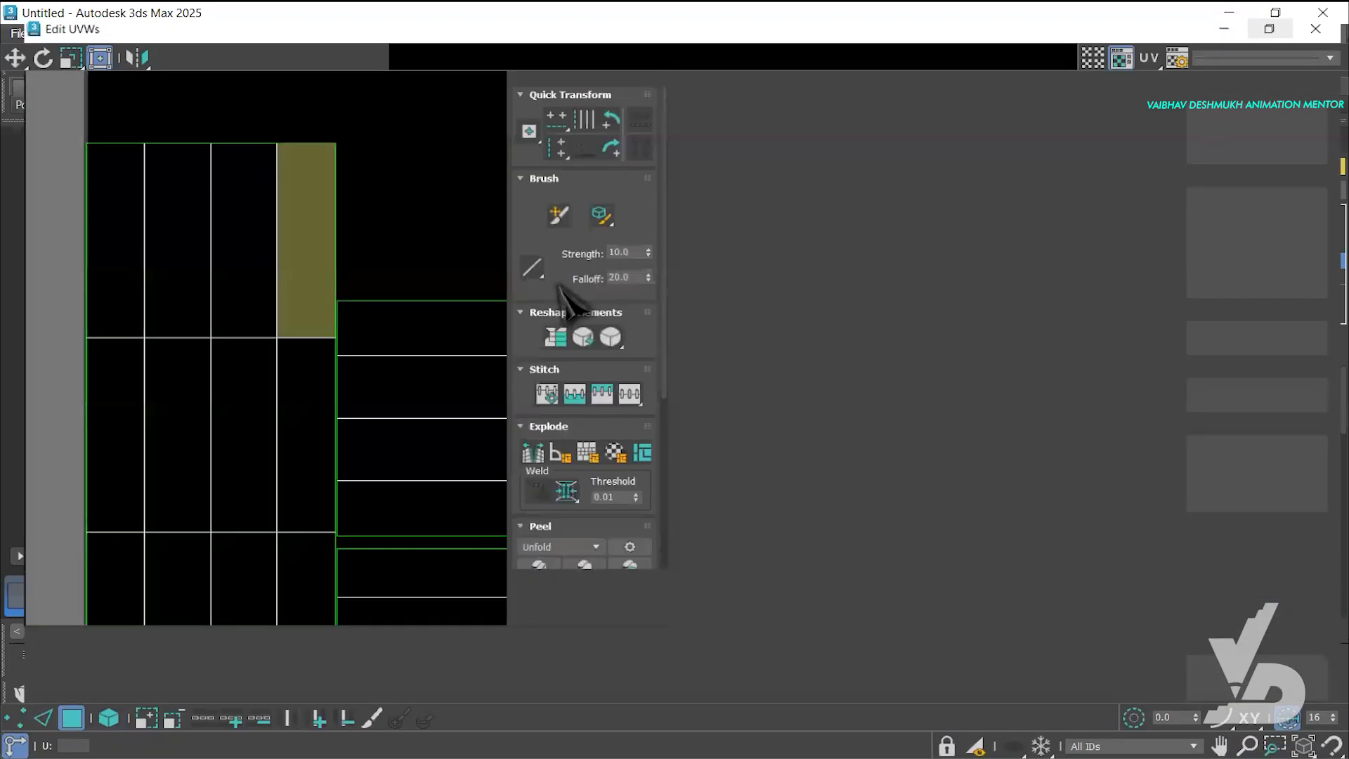
{"action": "scroll", "coordinate": [432, 254], "scroll_direction": "up", "scroll_amount": 2}
{"action": "scroll", "coordinate": [431, 254], "scroll_direction": "up", "scroll_amount": 1}
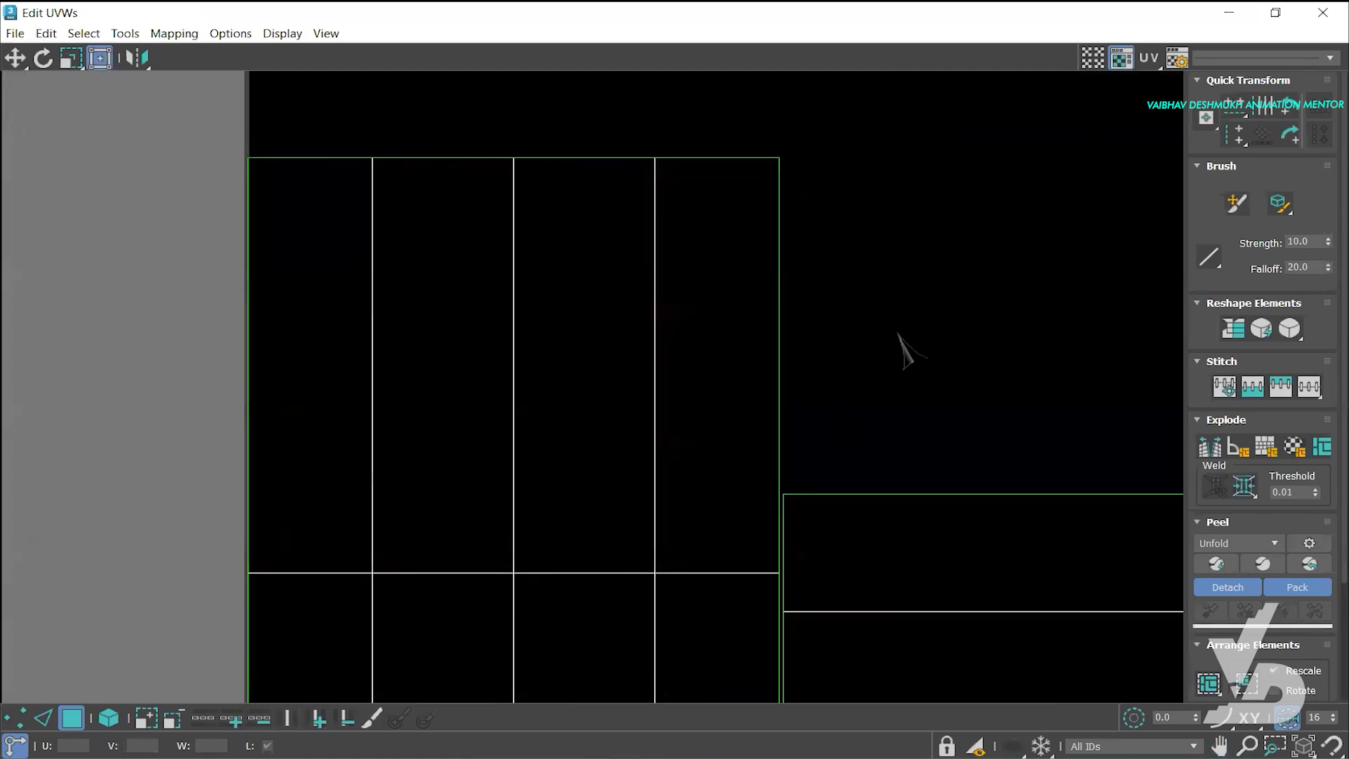
{"action": "middle_click_drag", "start_coordinate": [952, 295], "coordinate": [1024, 232]}
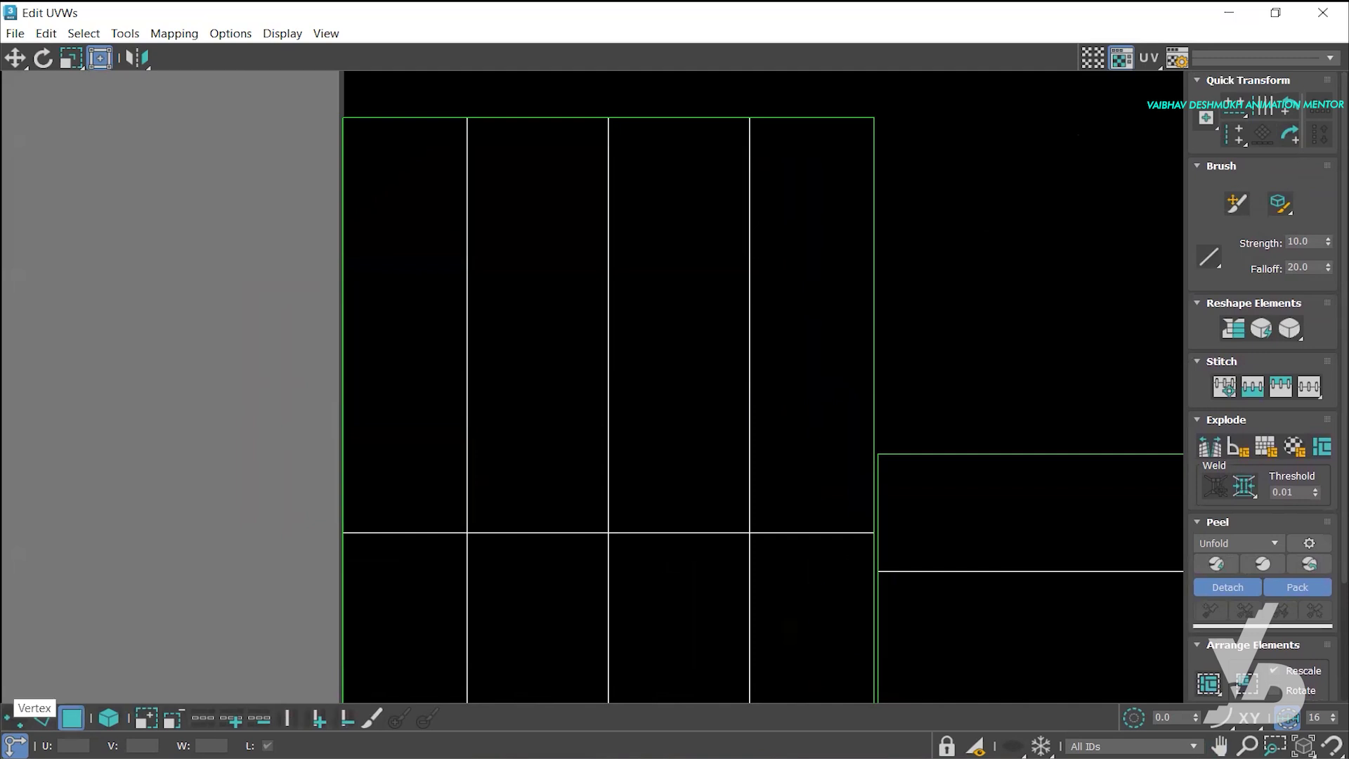
Switch the UV Editor to edge level and select the full left border edge loop of the tall strip
{"action": "left_click", "coordinate": [43, 718]}
{"action": "left_click", "coordinate": [342, 205]}
{"action": "scroll", "coordinate": [341, 205], "scroll_direction": "down", "scroll_amount": 4}
{"action": "left_click", "coordinate": [285, 270]}
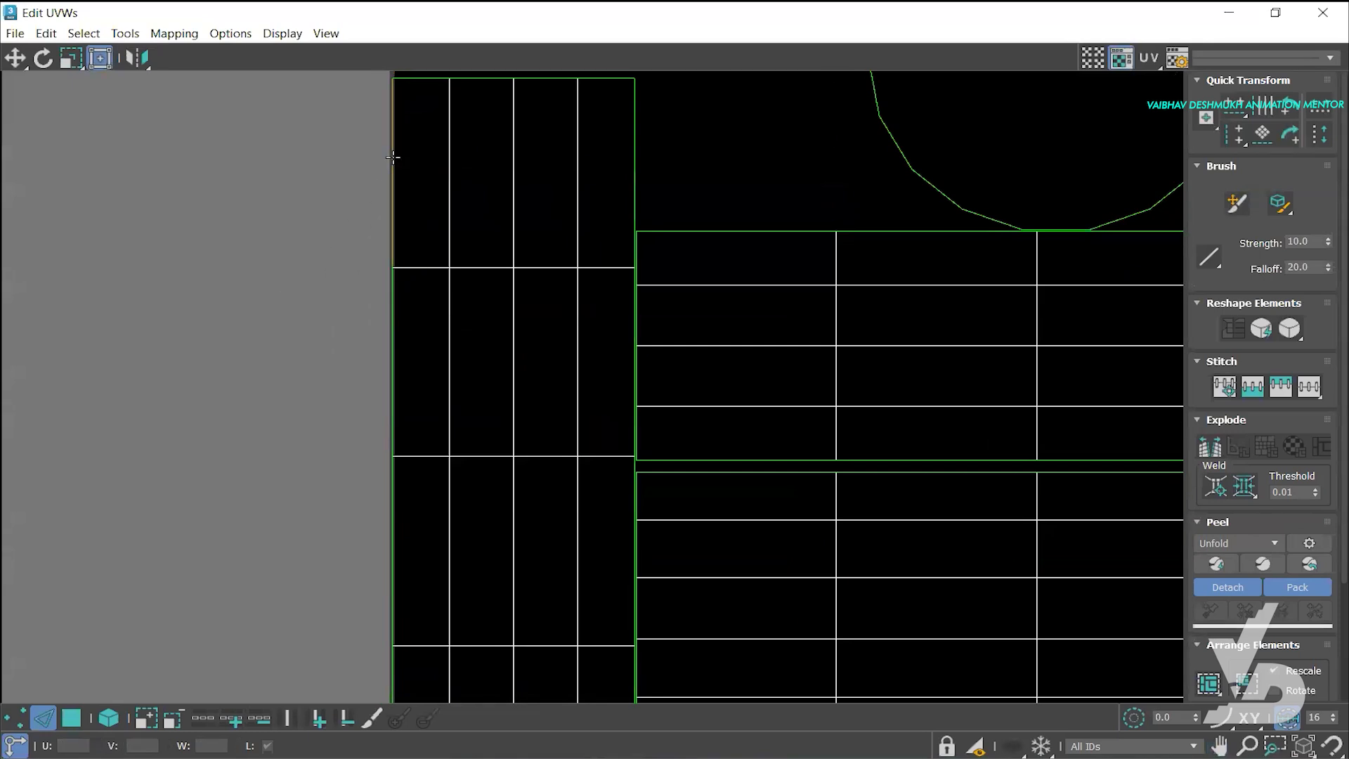
{"action": "left_click", "coordinate": [392, 158]}
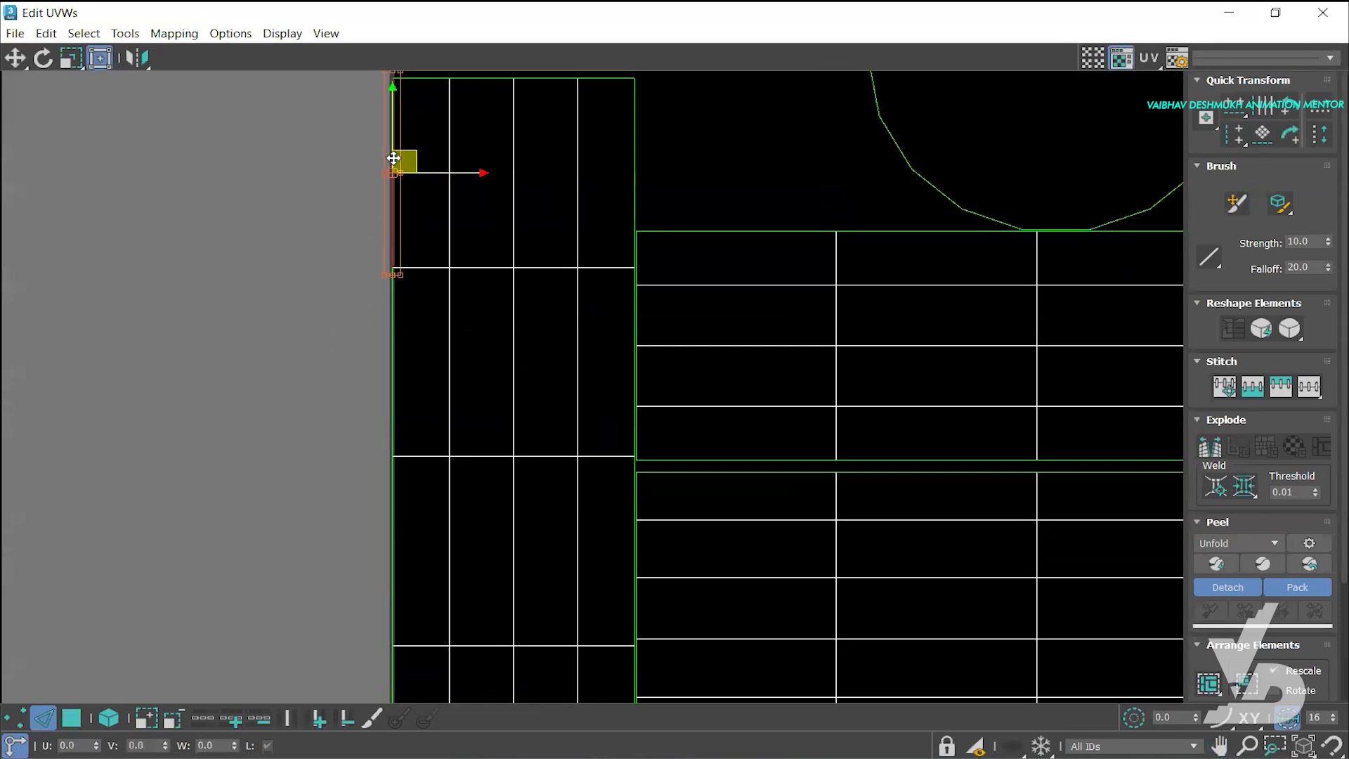
{"action": "double_click", "coordinate": [393, 157]}
{"action": "scroll", "coordinate": [449, 331], "scroll_direction": "down", "scroll_amount": 3}
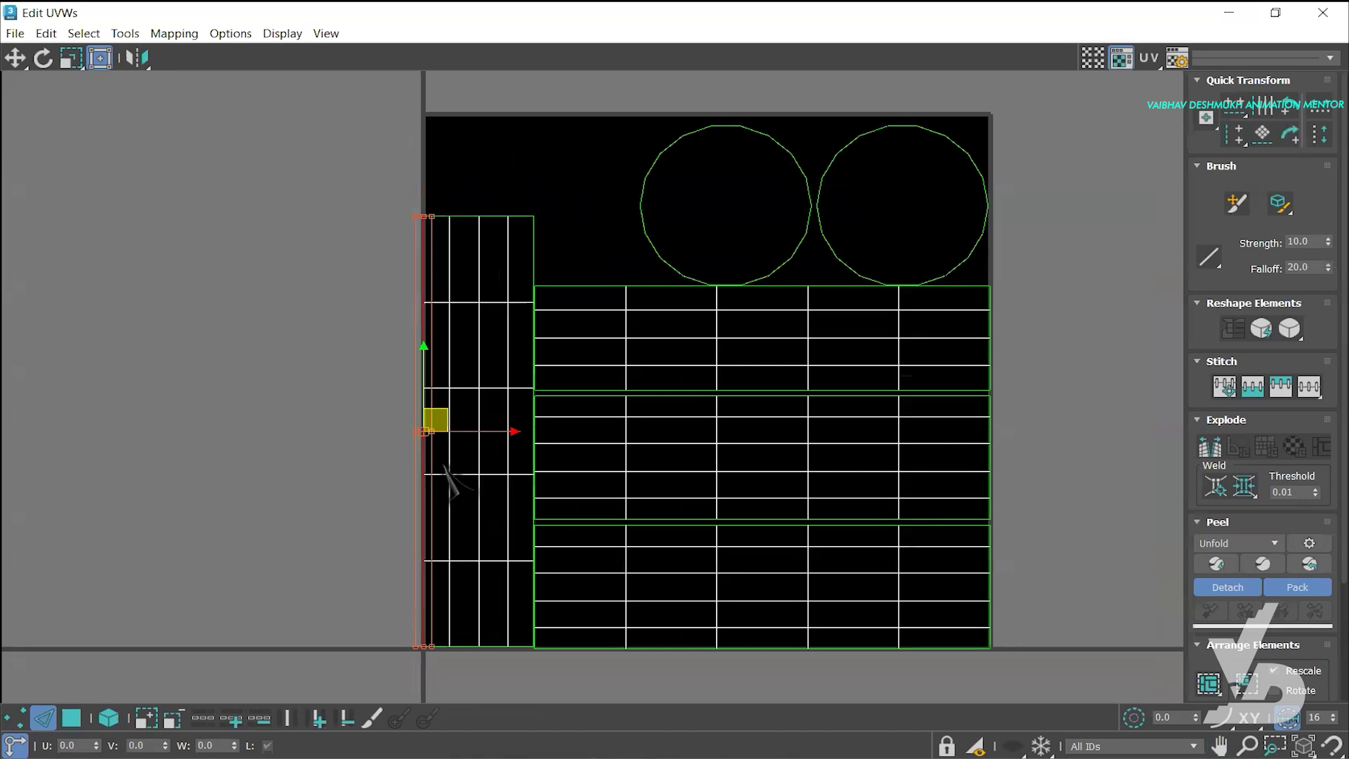
Clear the selection, pick one edge on the tall strip's left border and grow the loop along the whole border
{"action": "left_click", "coordinate": [318, 396]}
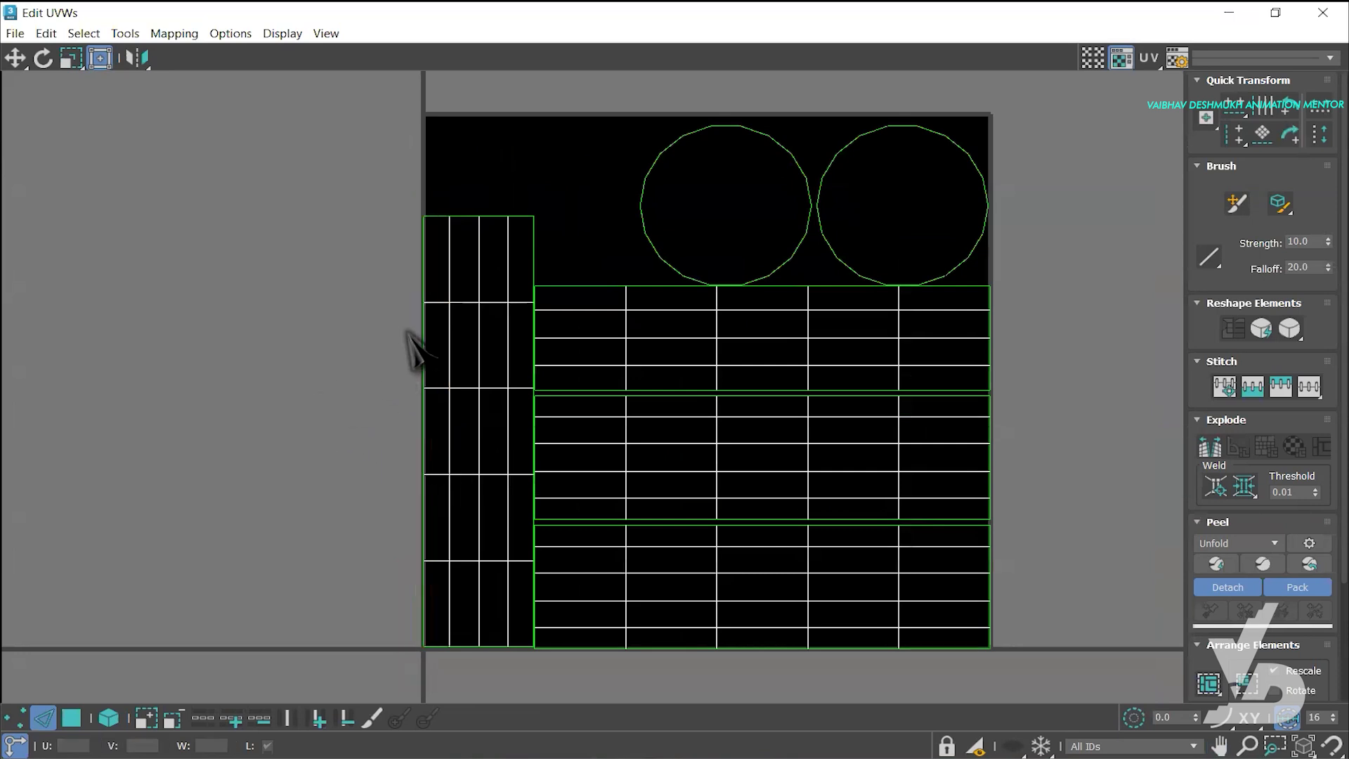
{"action": "left_click", "coordinate": [422, 256]}
{"action": "scroll", "coordinate": [463, 410], "scroll_direction": "up", "scroll_amount": 1}
{"action": "middle_click_drag", "start_coordinate": [472, 425], "coordinate": [482, 340]}
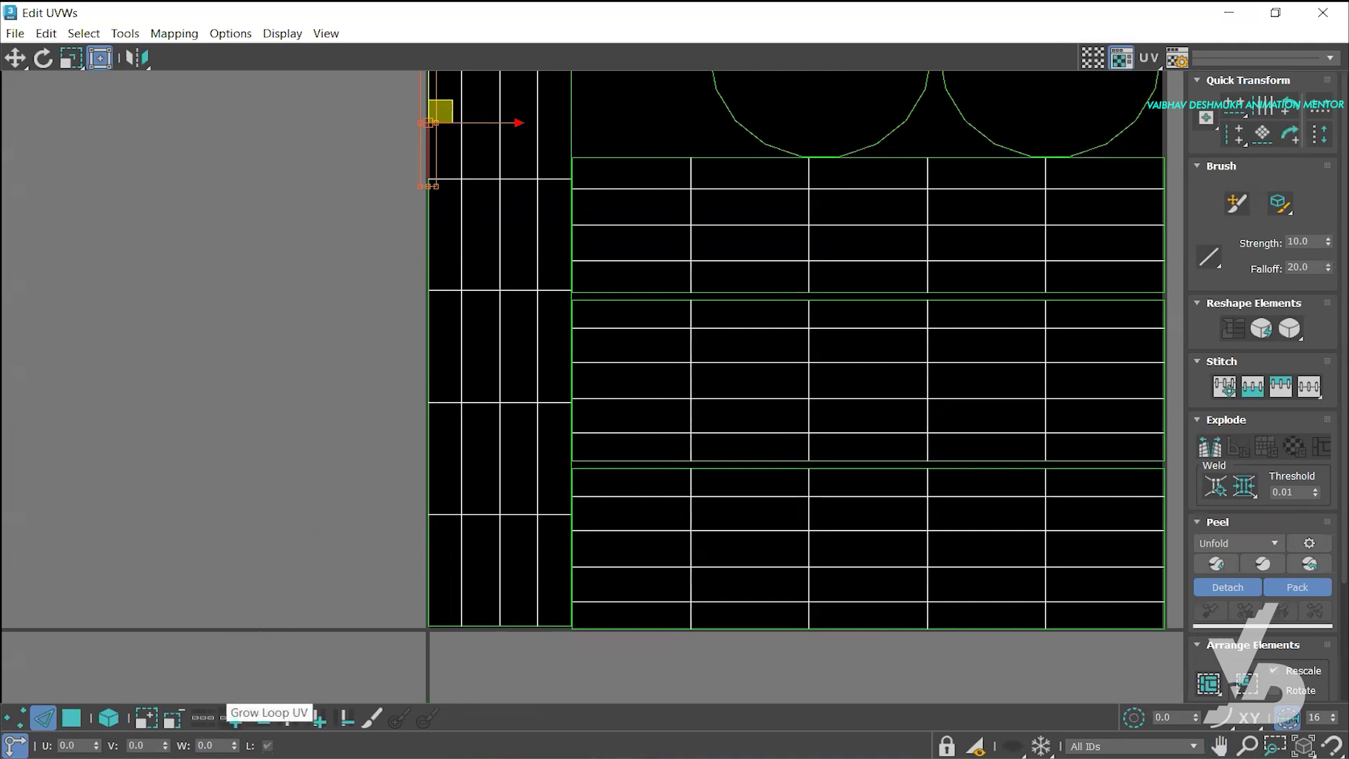
{"action": "left_click", "coordinate": [231, 718]}
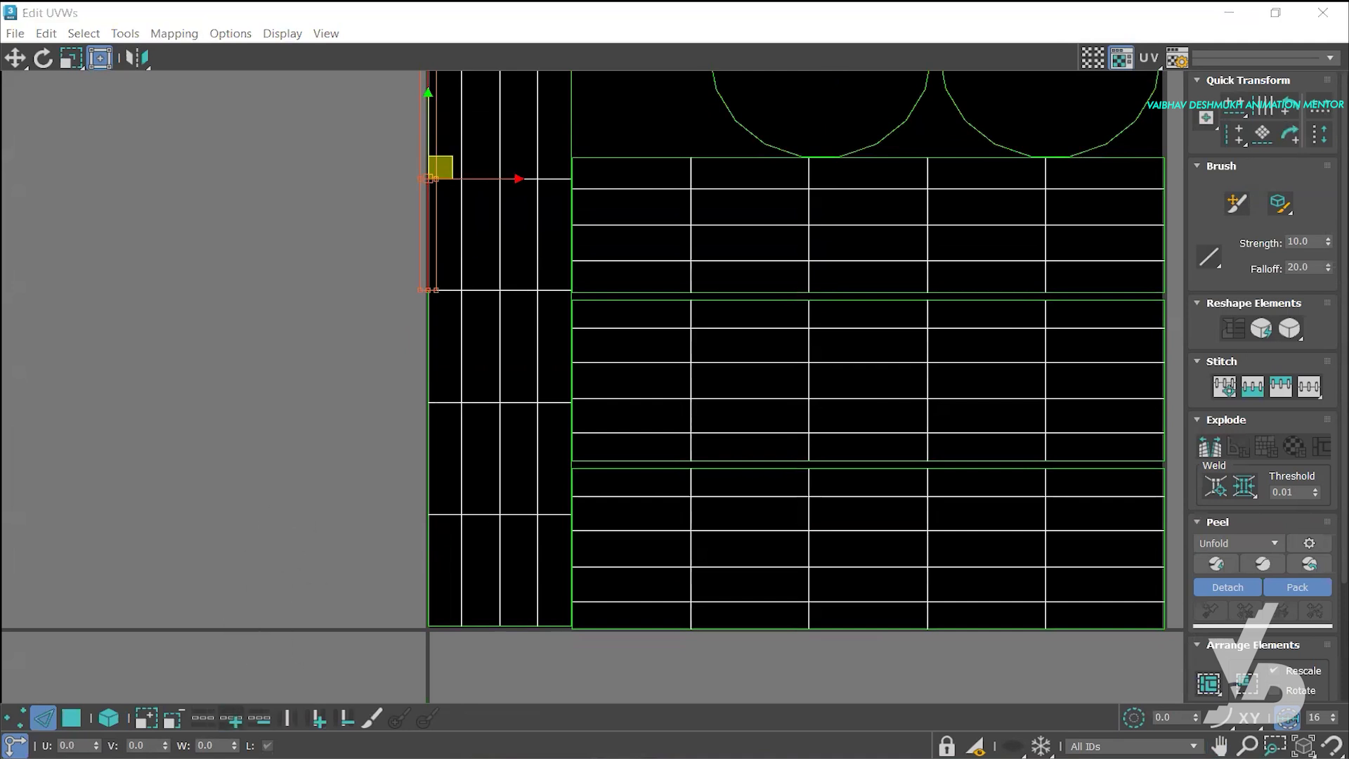
{"action": "left_click", "coordinate": [231, 717]}
{"action": "left_click", "coordinate": [231, 717]}
{"action": "left_click", "coordinate": [232, 718]}
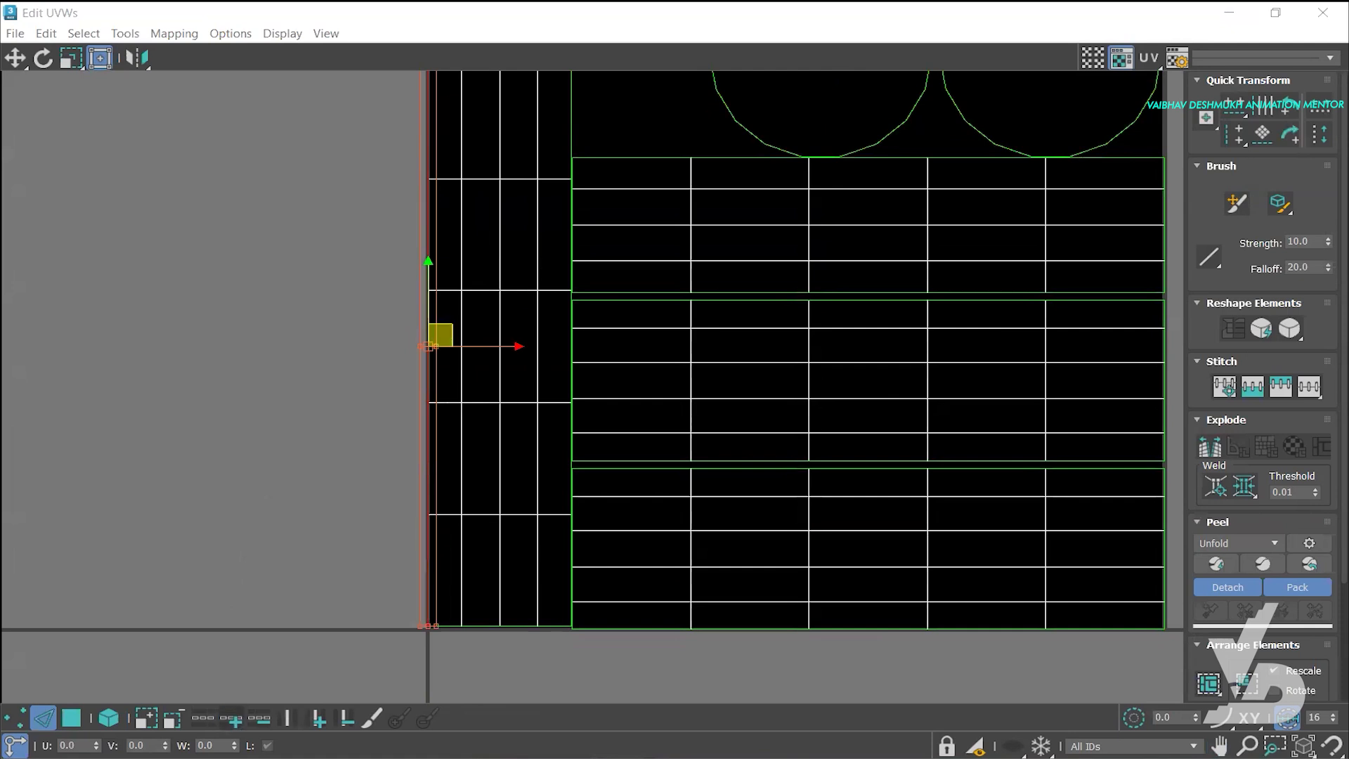
Stitch the matching side-wall UV strip onto the tall strip's selected left border and check the seams on the cylinder
{"action": "scroll", "coordinate": [340, 499], "scroll_direction": "down", "scroll_amount": 3}
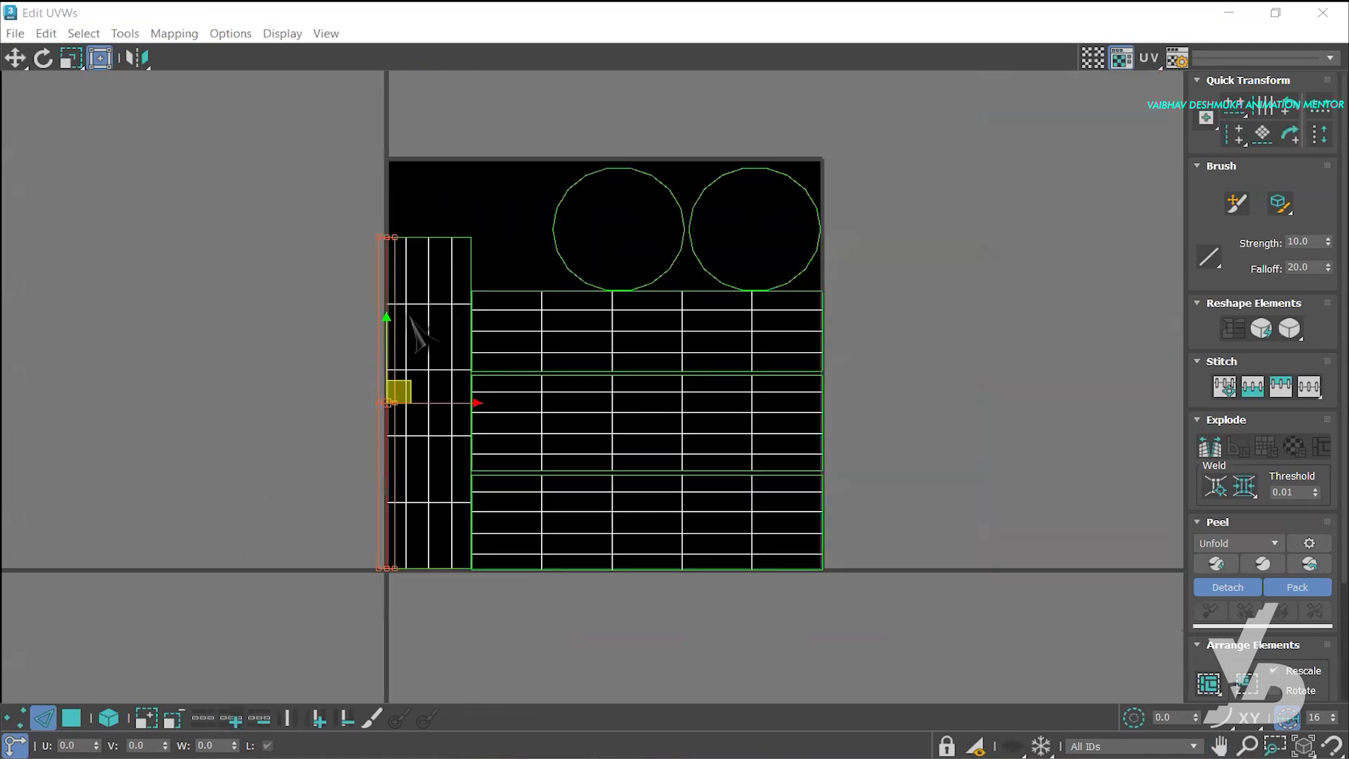
{"action": "scroll", "coordinate": [387, 420], "scroll_direction": "up", "scroll_amount": 3}
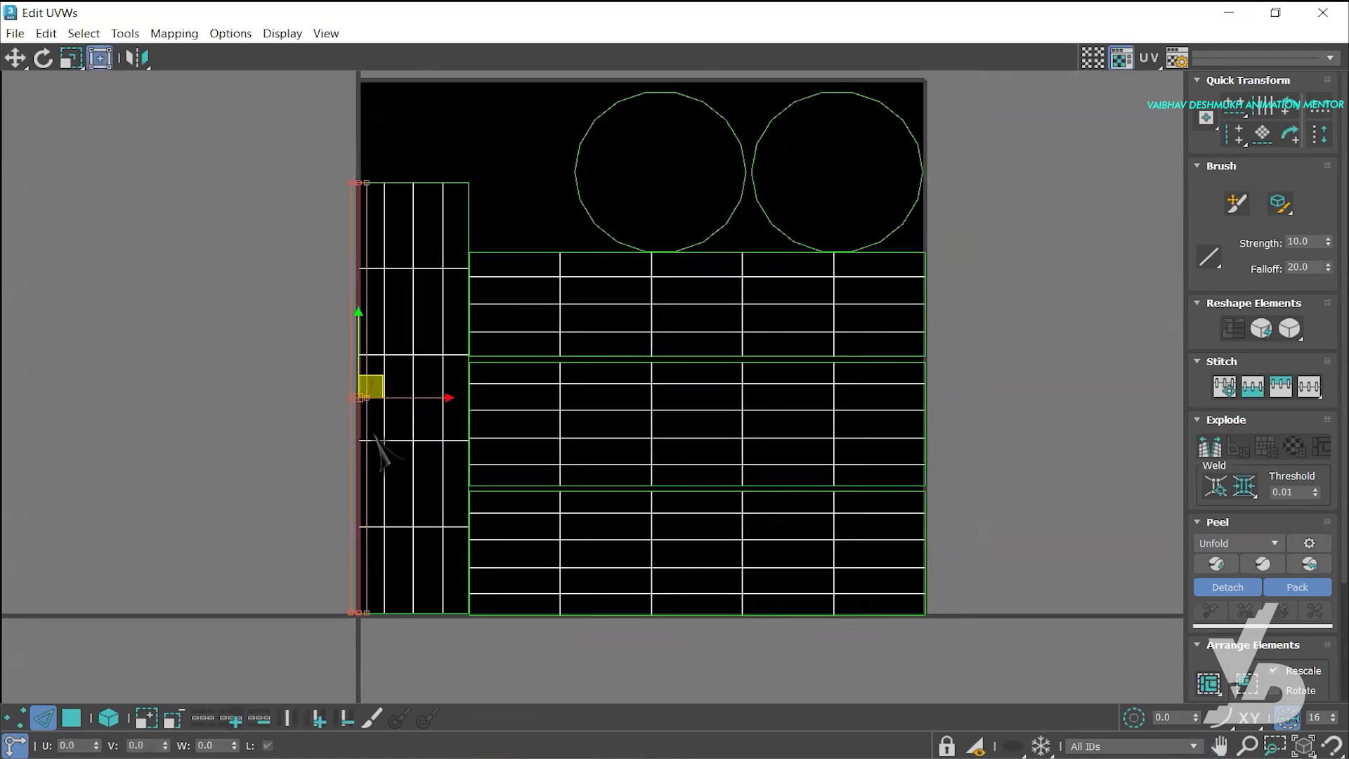
{"action": "middle_click_drag", "start_coordinate": [376, 377], "coordinate": [321, 378]}
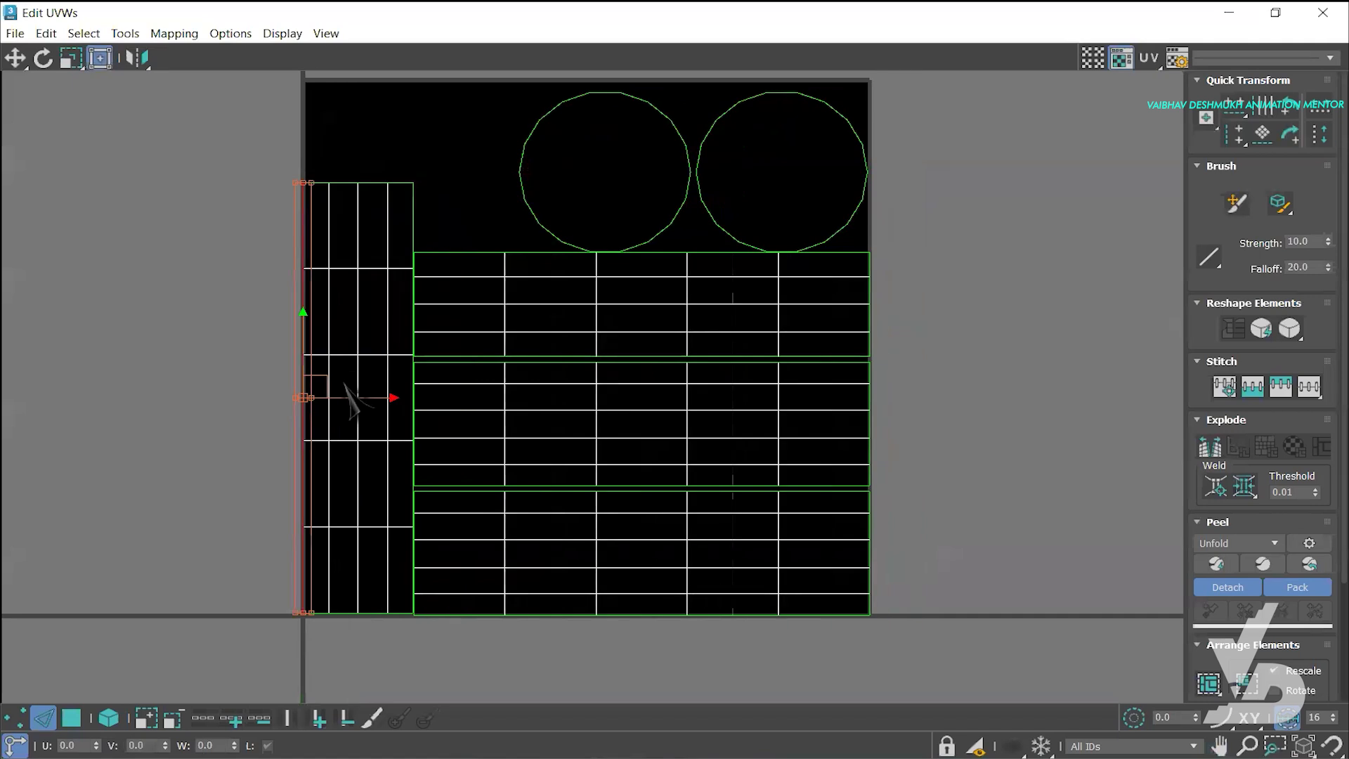
{"action": "middle_click_drag", "start_coordinate": [426, 485], "coordinate": [402, 402]}
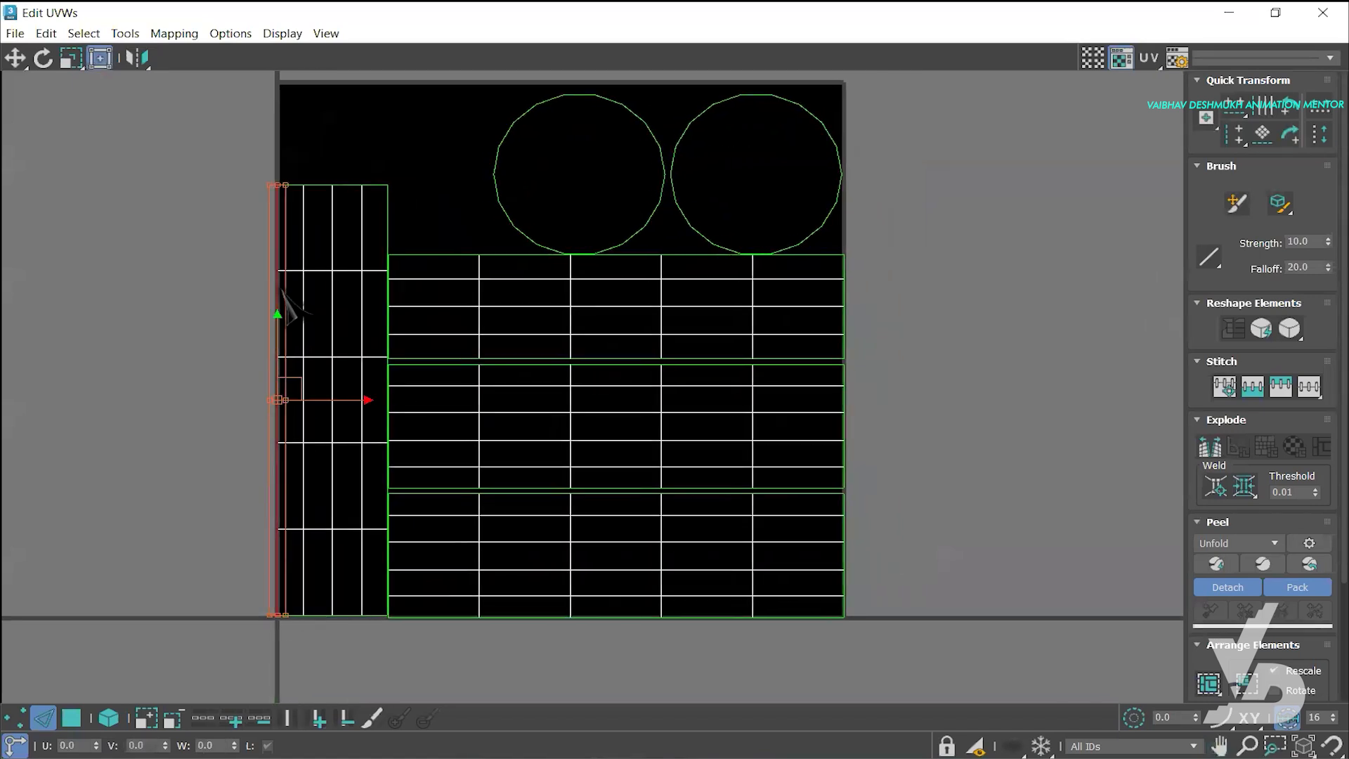
{"action": "right_click", "coordinate": [276, 259]}
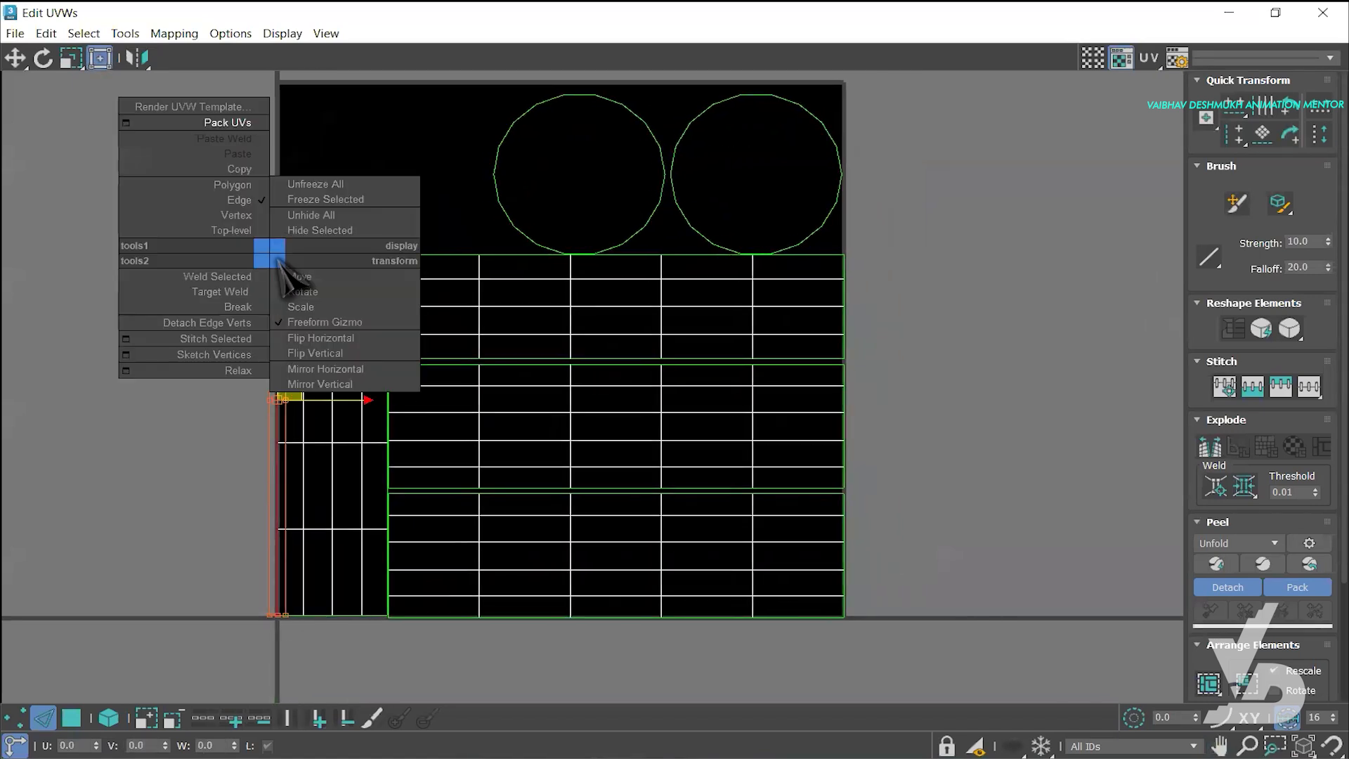
{"action": "left_click", "coordinate": [234, 340]}
{"action": "middle_click_drag", "start_coordinate": [277, 325], "coordinate": [342, 326]}
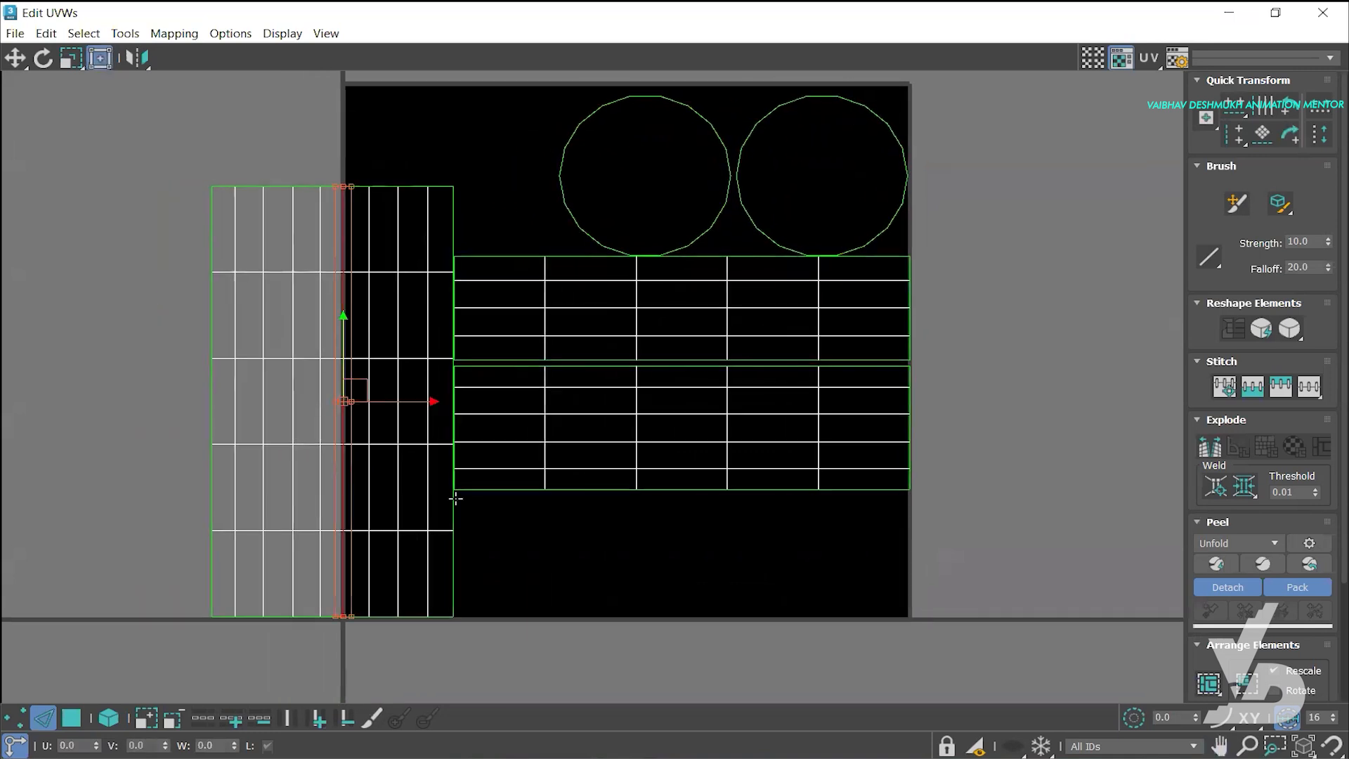
{"action": "scroll", "coordinate": [520, 558], "scroll_direction": "up", "scroll_amount": 2}
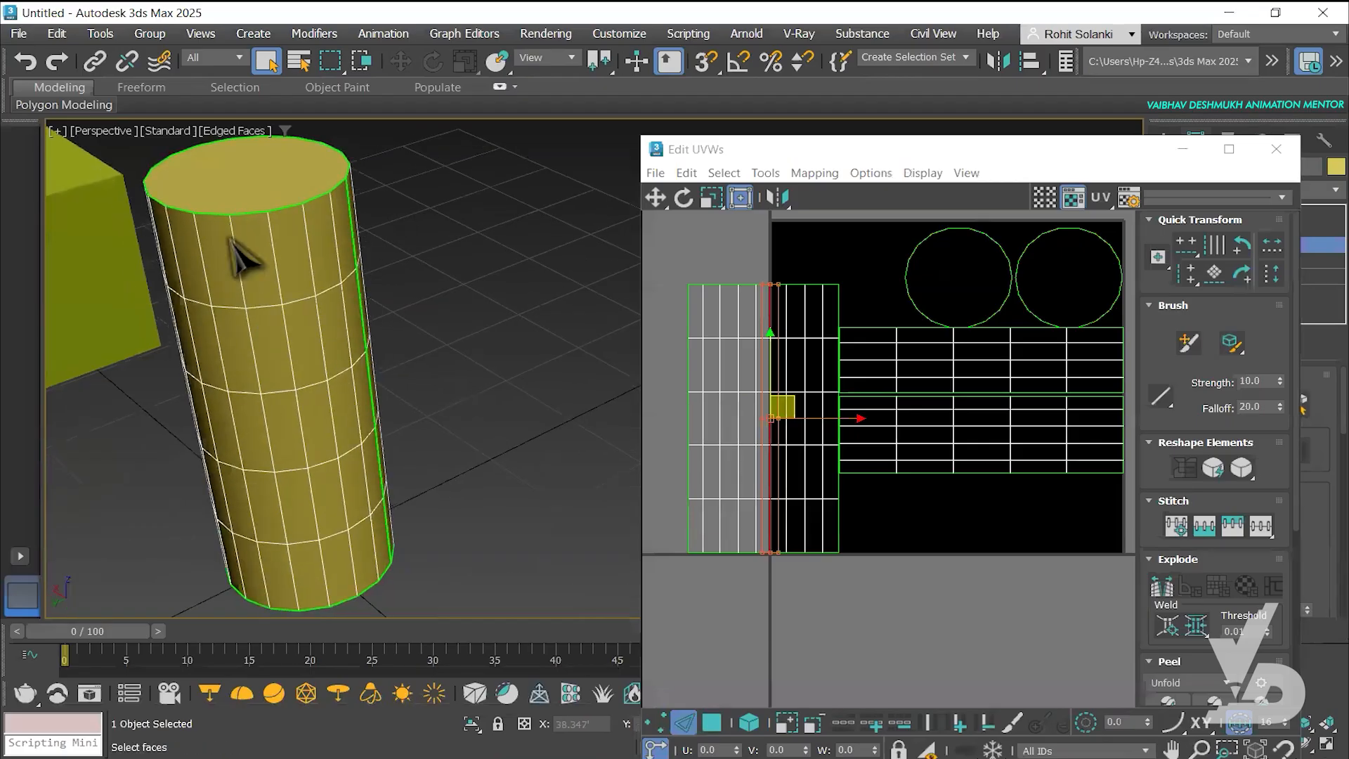
{"action": "middle_click_drag", "start_coordinate": [323, 369], "coordinate": [316, 371], "text": "alt"}
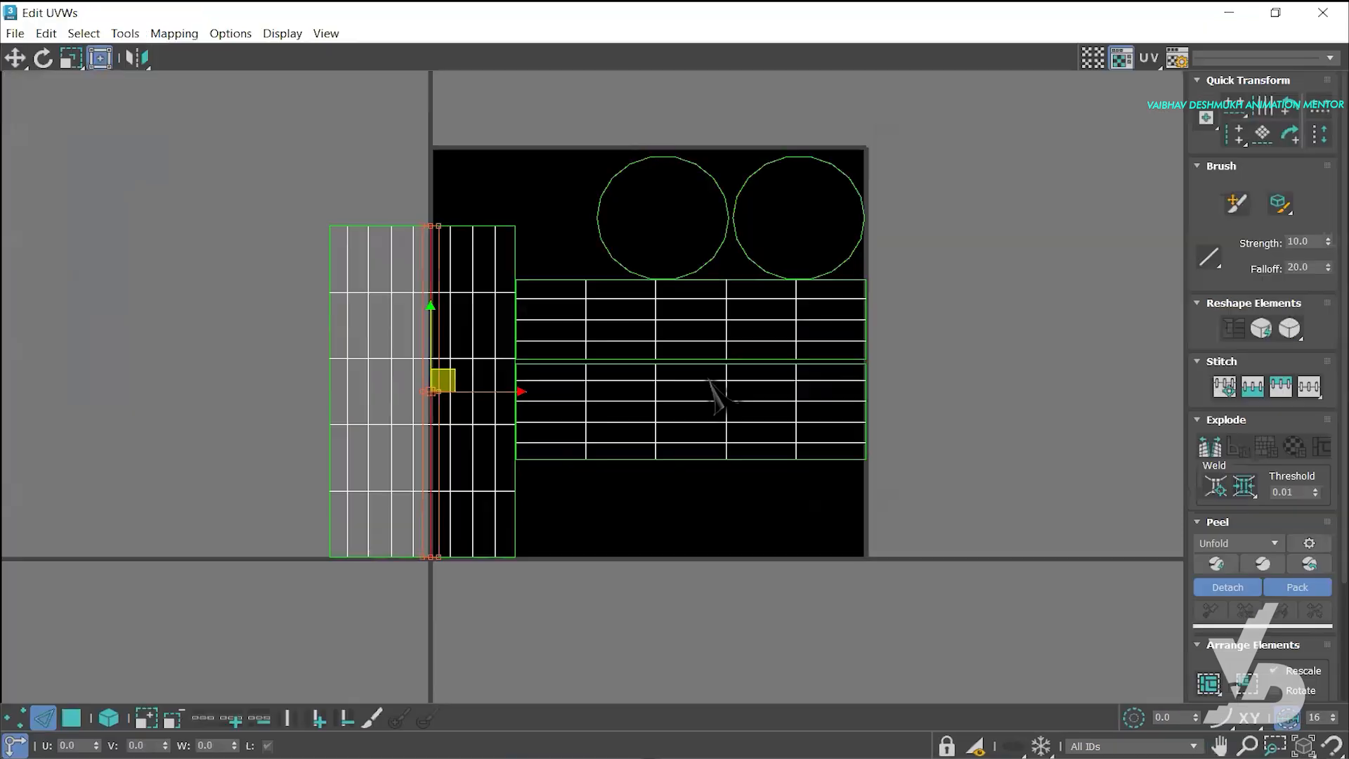
Select the left border of the joined two-strip shell and stitch the next side-wall strip onto it
{"action": "middle_click_drag", "start_coordinate": [714, 391], "coordinate": [728, 391]}
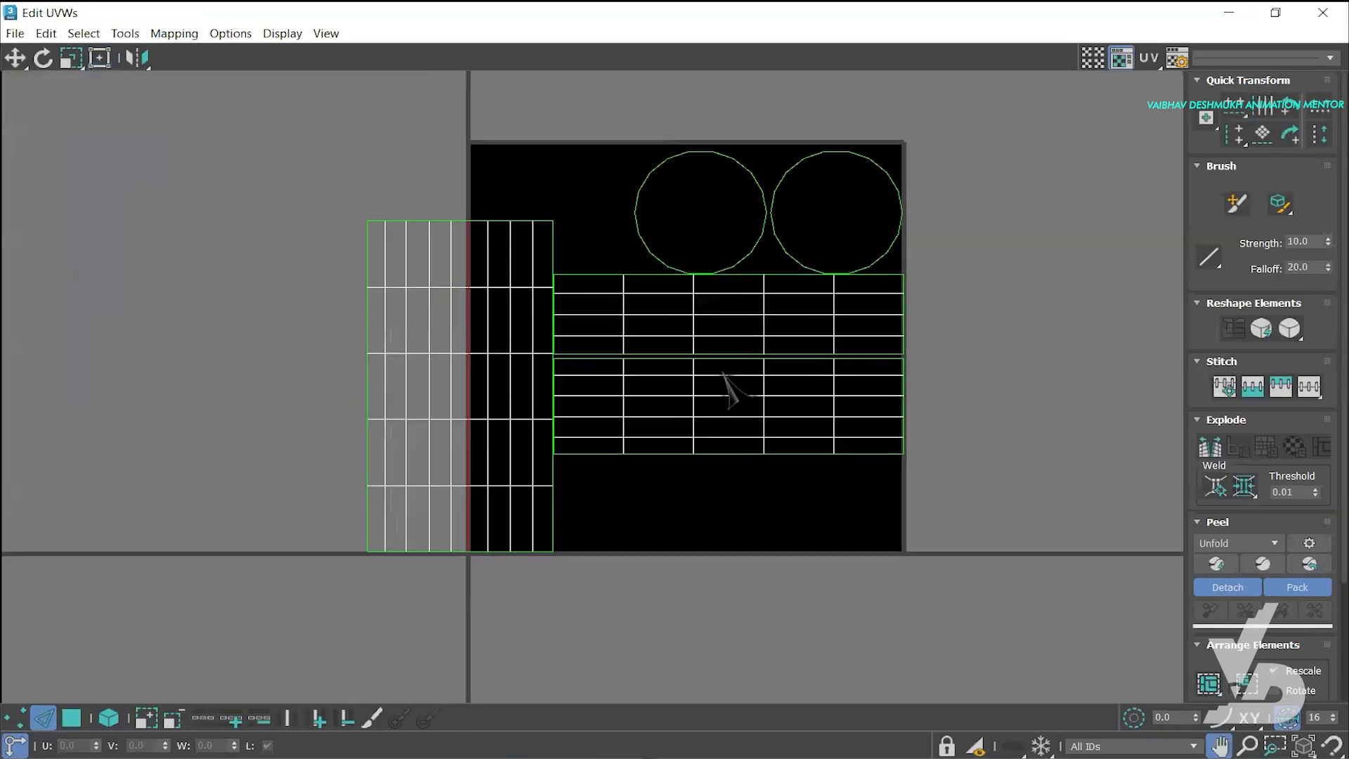
{"action": "left_click", "coordinate": [368, 241]}
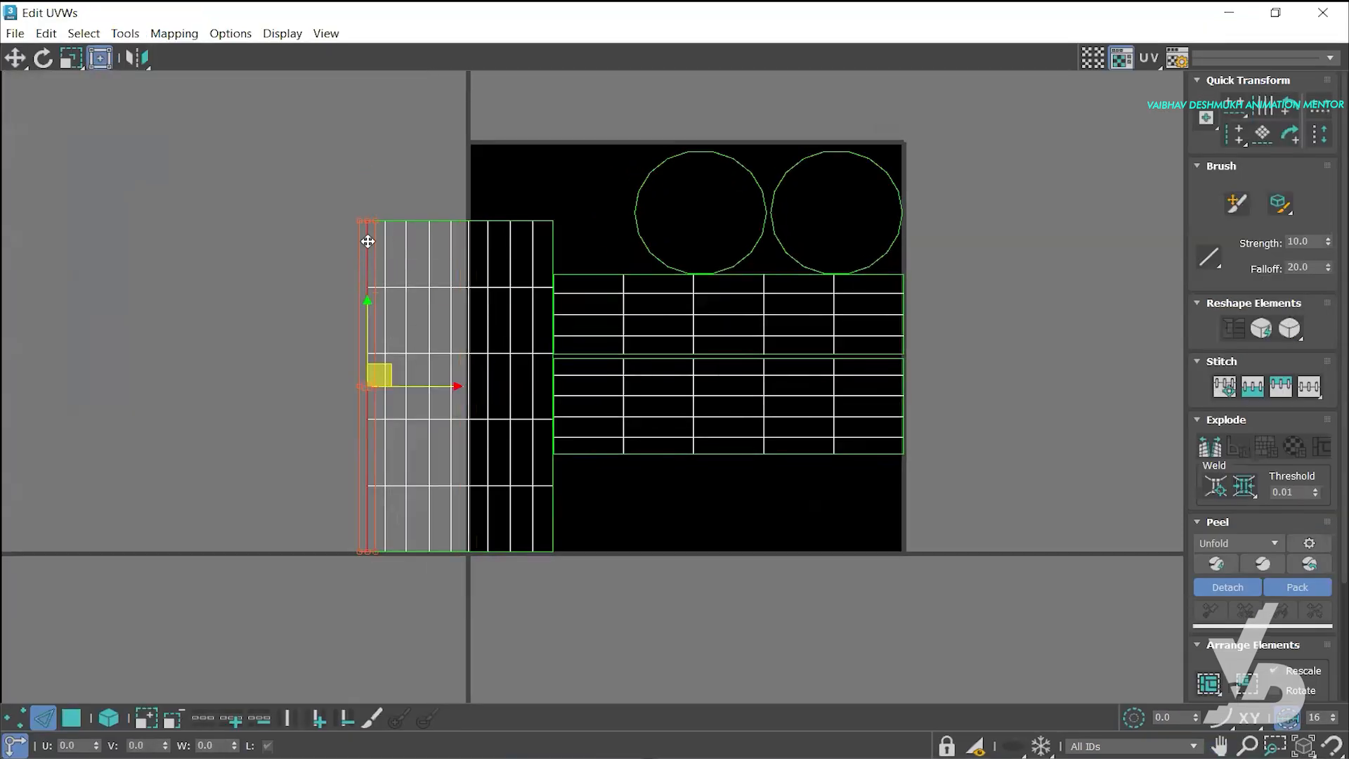
{"action": "right_click", "coordinate": [368, 241]}
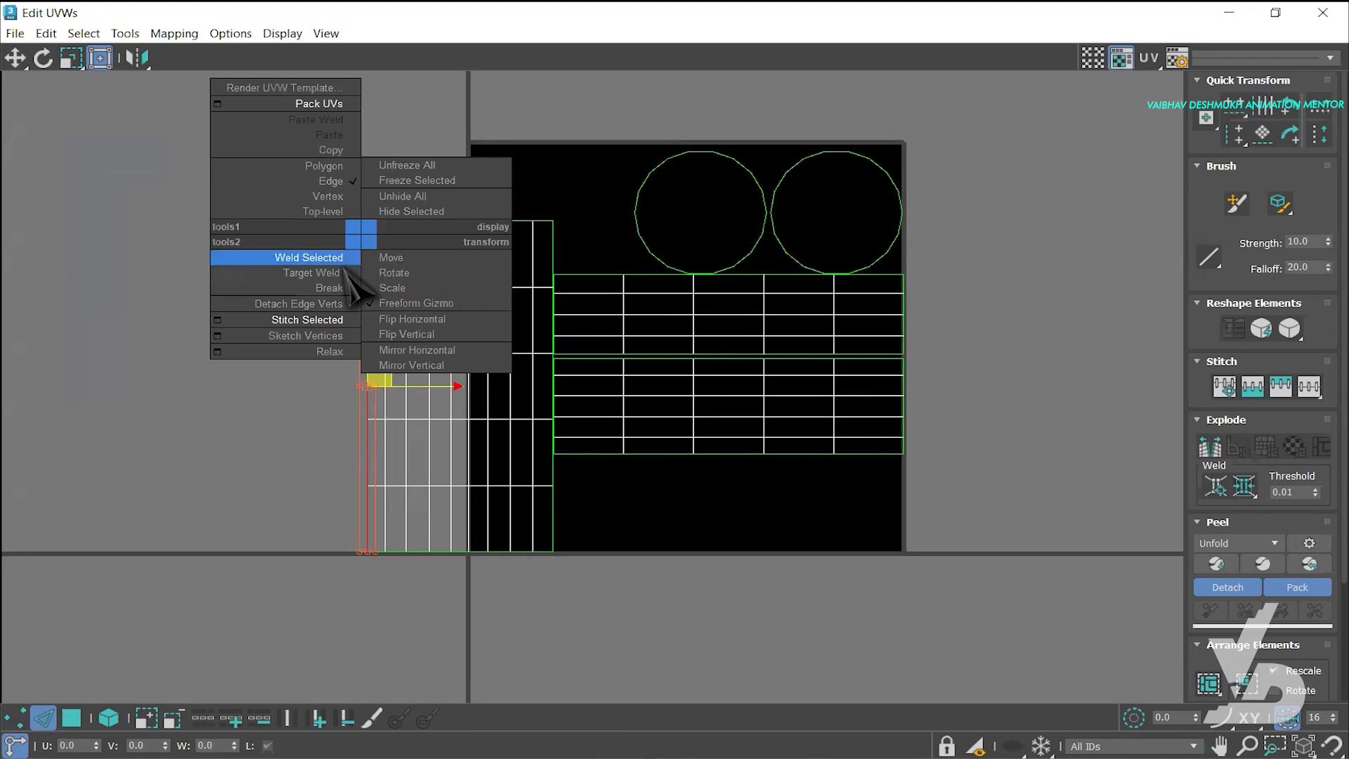
{"action": "left_click", "coordinate": [305, 320]}
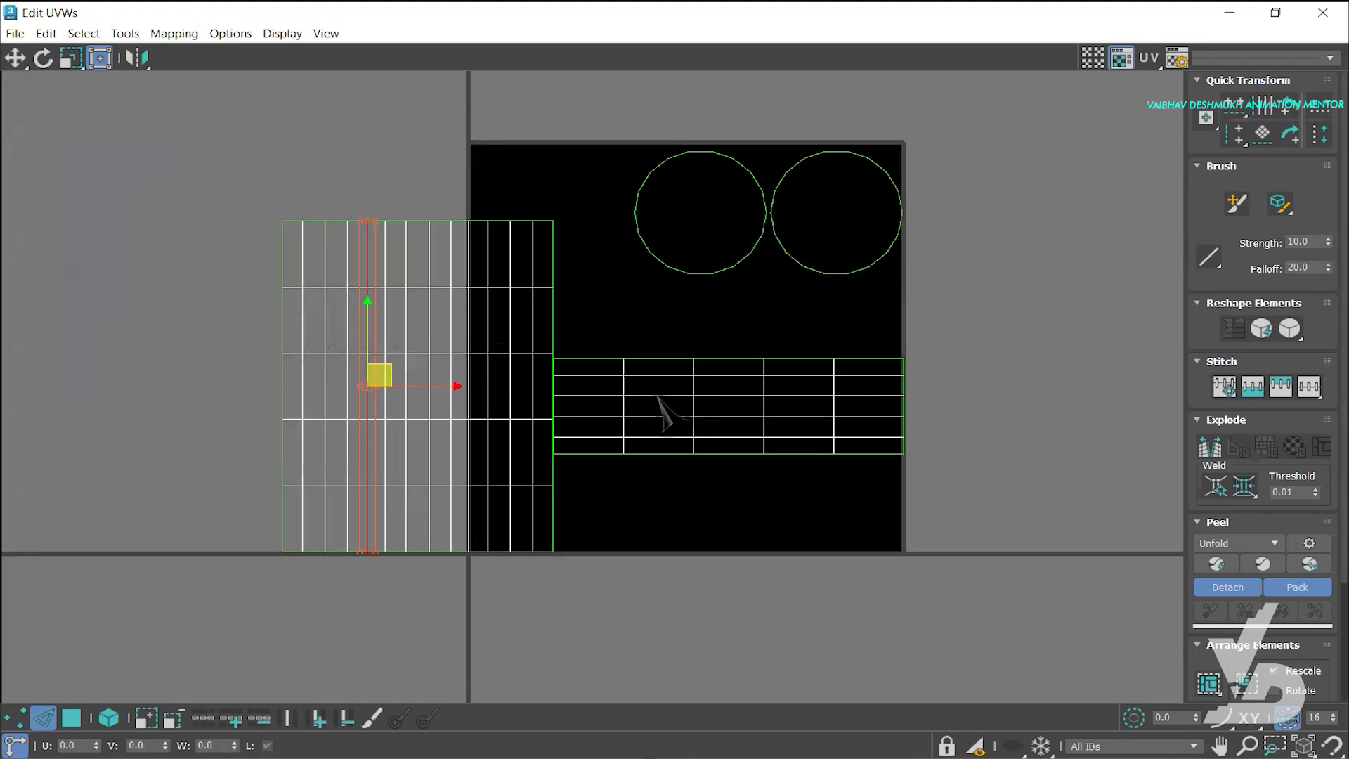
{"action": "middle_click_drag", "start_coordinate": [451, 302], "coordinate": [569, 304]}
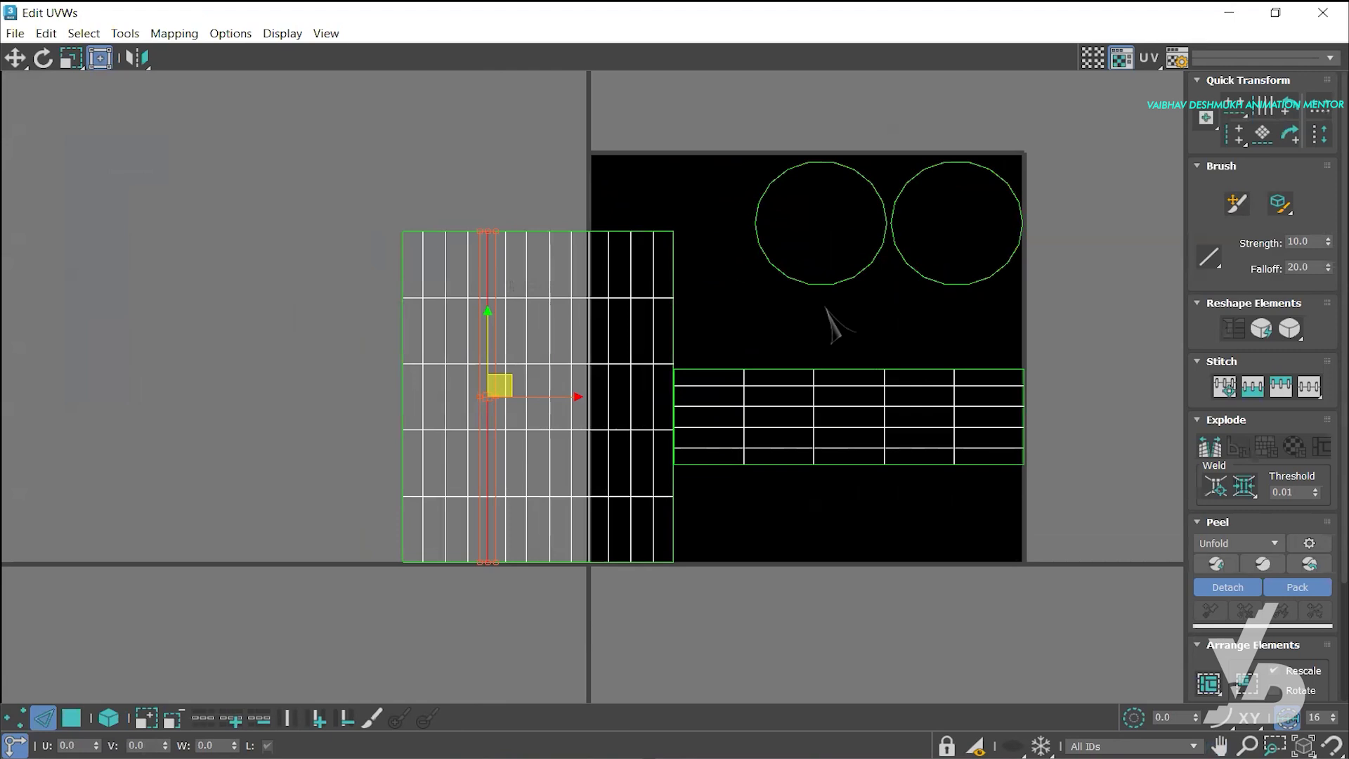
Stitch the last separate side-wall strip onto the left border of the three-strip shell
{"action": "left_click", "coordinate": [402, 254]}
{"action": "right_click", "coordinate": [399, 247]}
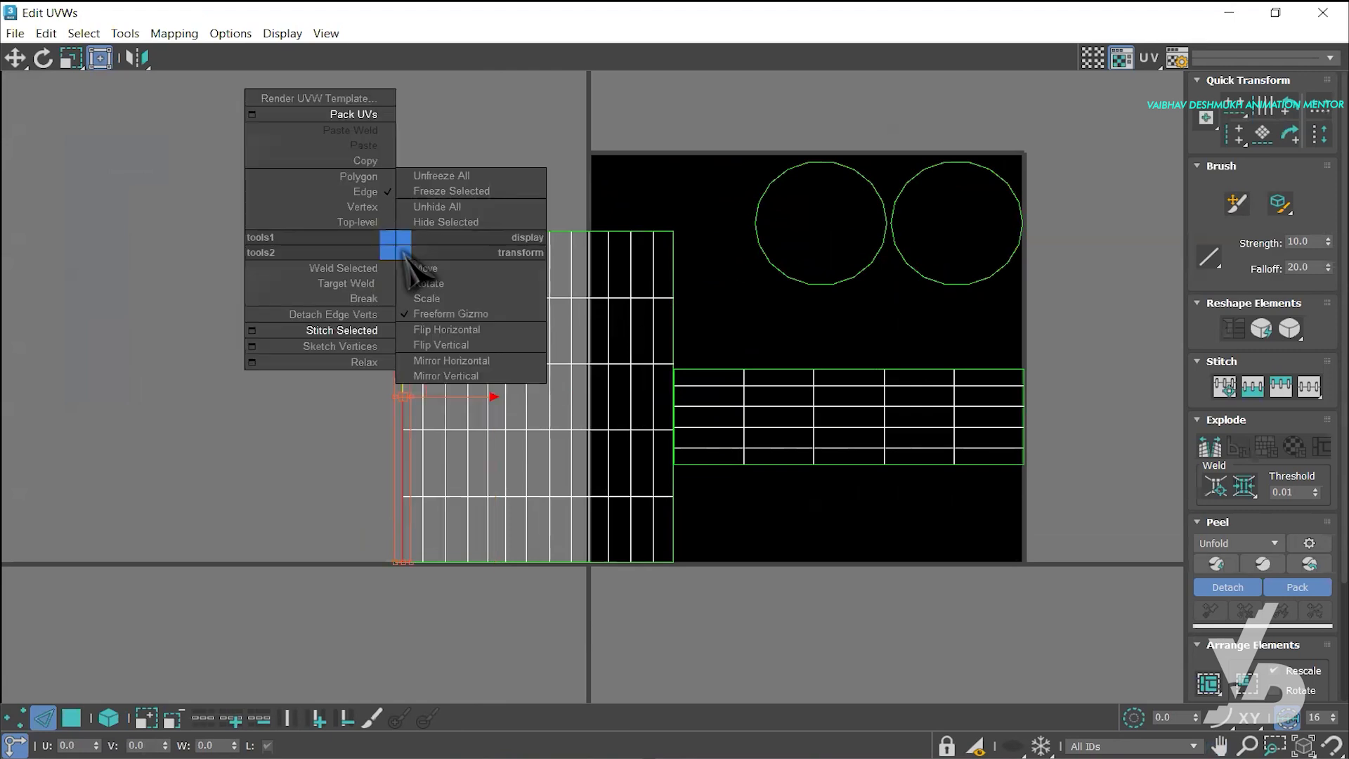
{"action": "left_click", "coordinate": [351, 330]}
{"action": "middle_click_drag", "start_coordinate": [611, 301], "coordinate": [548, 277]}
{"action": "scroll", "coordinate": [597, 312], "scroll_direction": "up", "scroll_amount": 2}
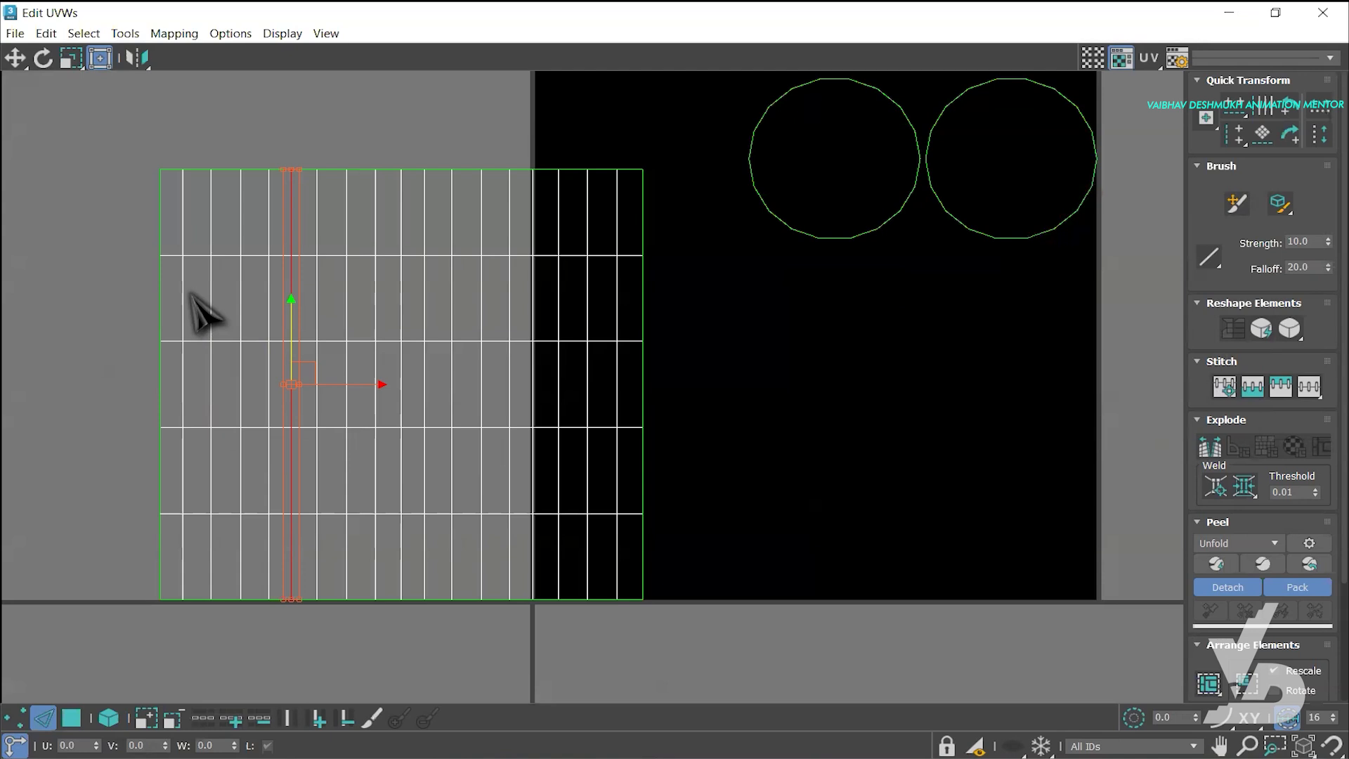
Select all the UV polygons, including the wall shell and both caps, and pack them into the UV square
{"action": "scroll", "coordinate": [472, 347], "scroll_direction": "down", "scroll_amount": 5}
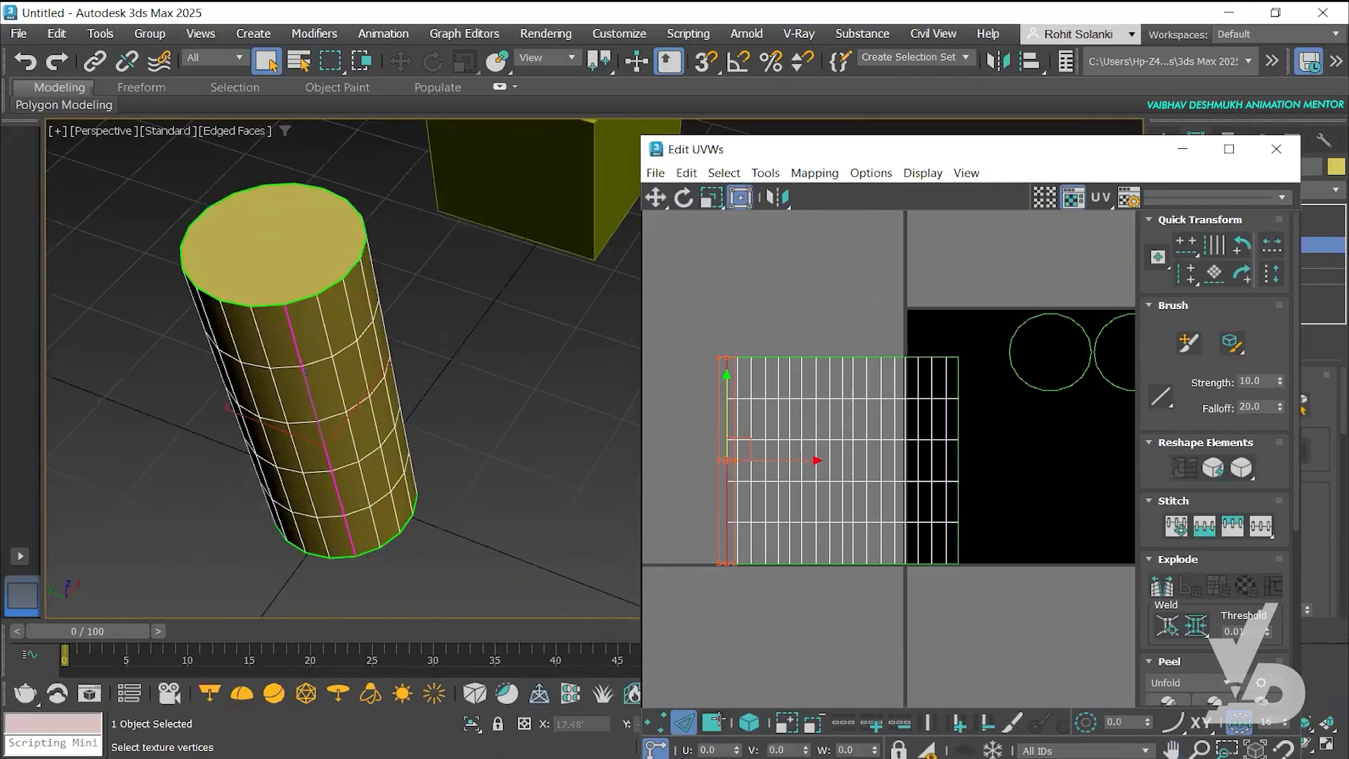
{"action": "left_click", "coordinate": [715, 720]}
{"action": "left_click_drag", "start_coordinate": [723, 346], "coordinate": [980, 615]}
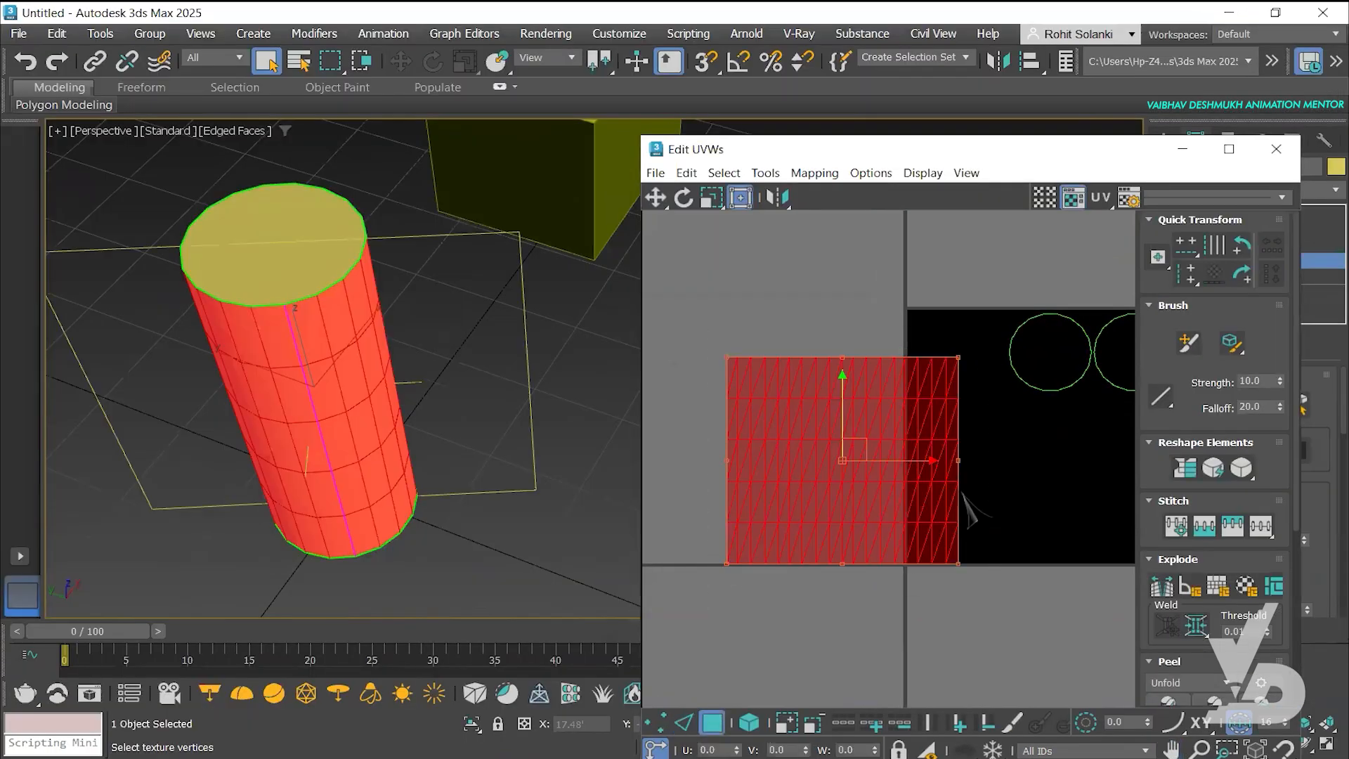
{"action": "scroll", "coordinate": [966, 506], "scroll_direction": "down", "scroll_amount": 3}
{"action": "left_click_drag", "start_coordinate": [699, 290], "coordinate": [1096, 609]}
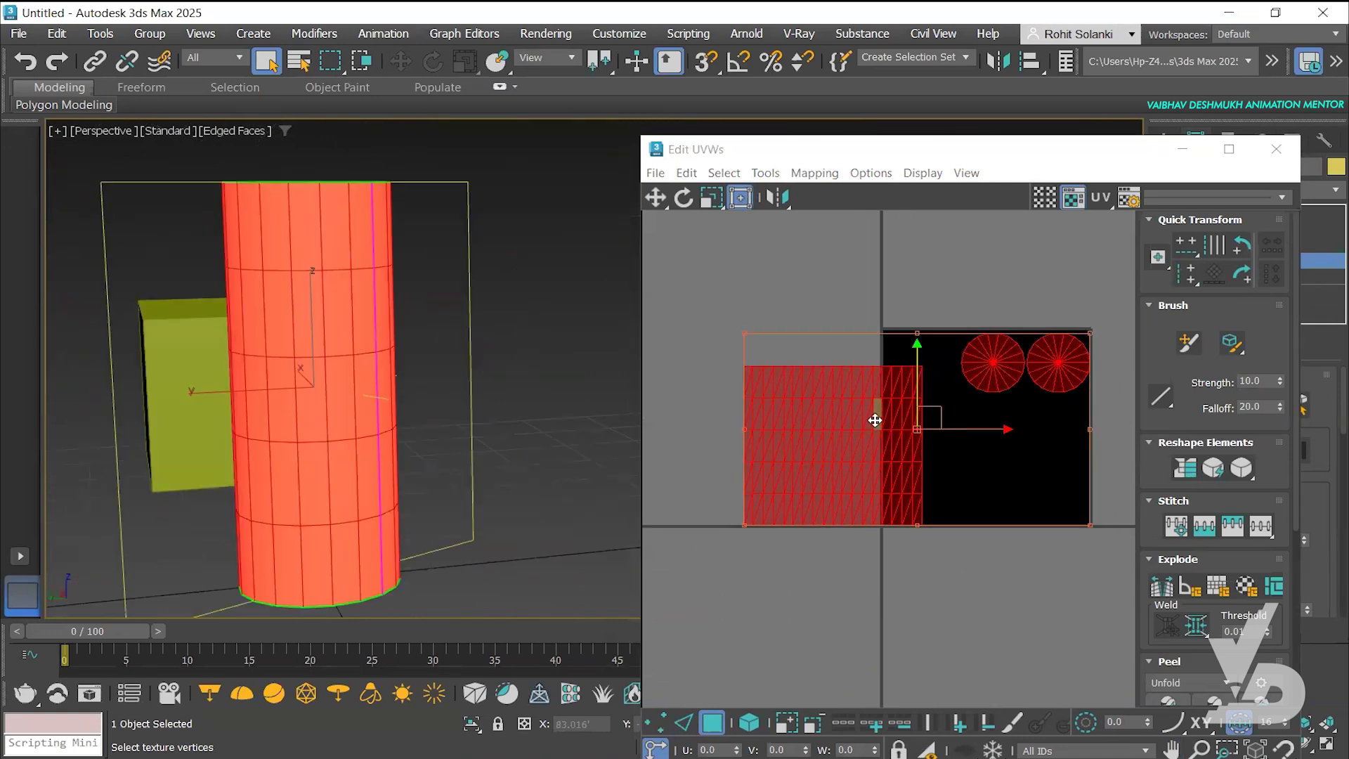
{"action": "right_click", "coordinate": [868, 414]}
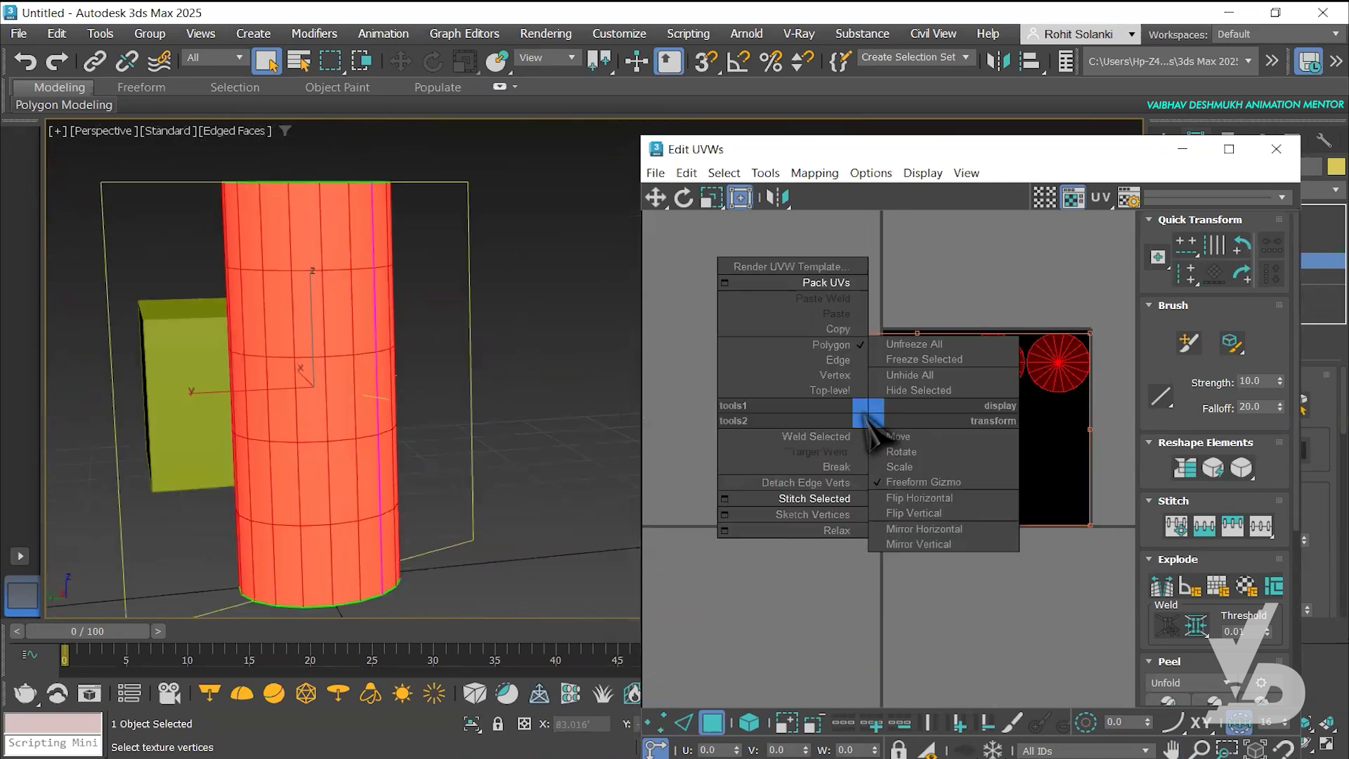
{"action": "left_click", "coordinate": [832, 283]}
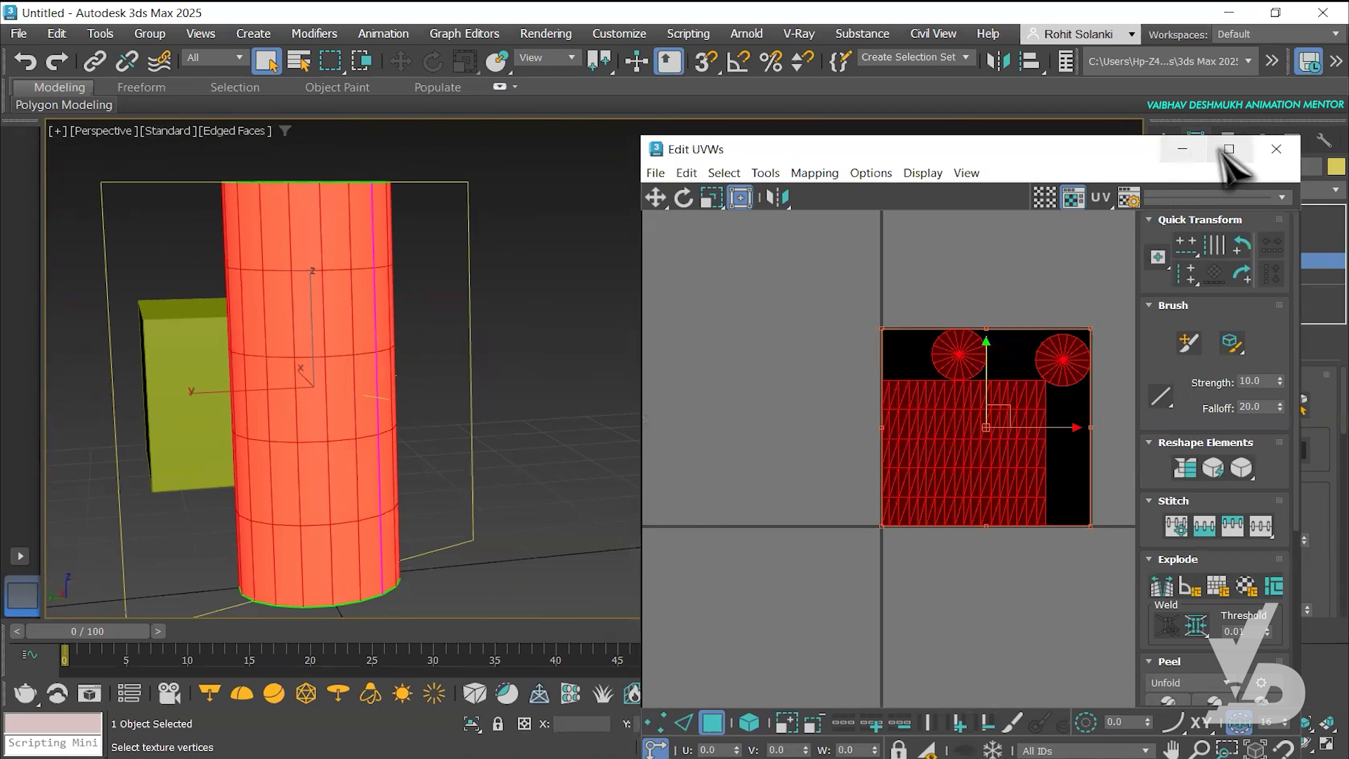
Maximize the Edit UVWs window, then shrink and space out the wall shell and the two caps inside the UV square
{"action": "left_click", "coordinate": [1229, 149]}
{"action": "middle_click_drag", "start_coordinate": [466, 302], "coordinate": [316, 332]}
{"action": "scroll", "coordinate": [540, 329], "scroll_direction": "up", "scroll_amount": 3}
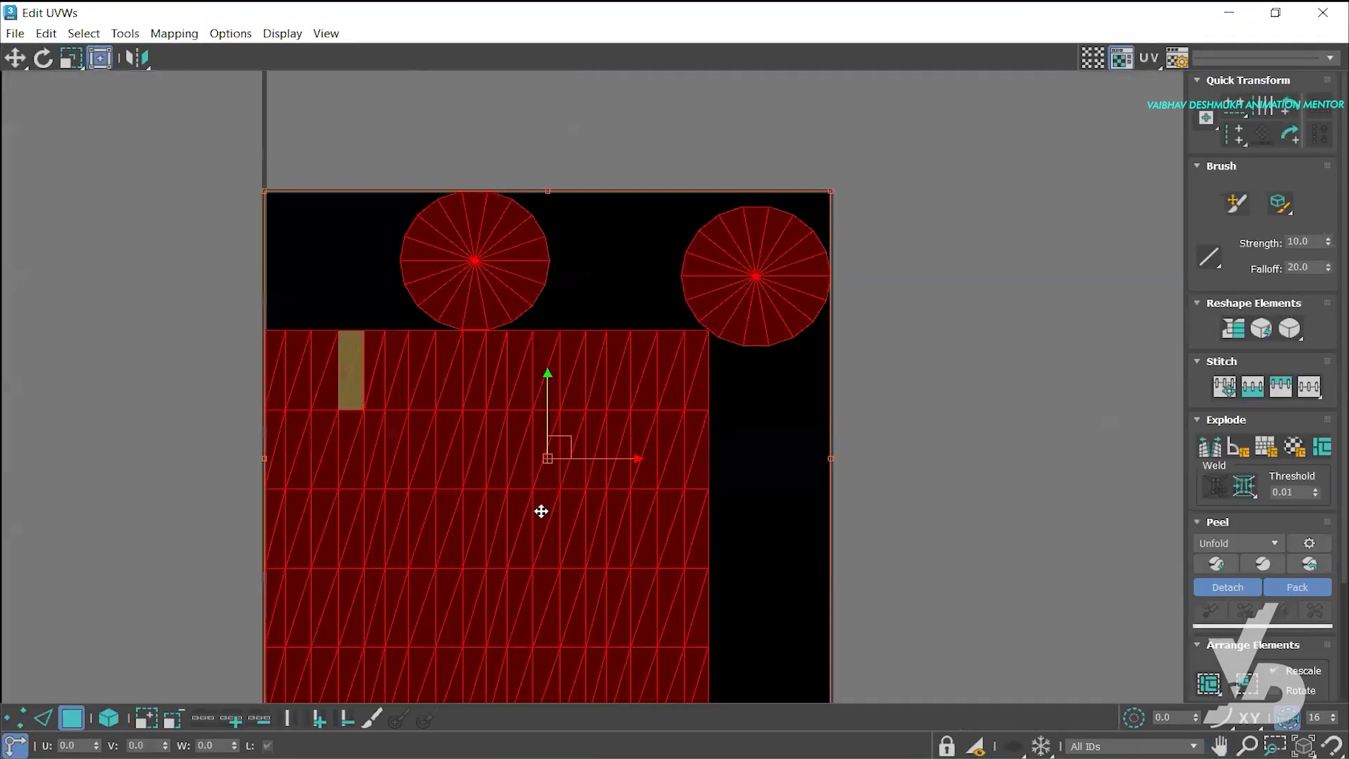
{"action": "scroll", "coordinate": [673, 386], "scroll_direction": "down", "scroll_amount": 2}
{"action": "middle_click_drag", "start_coordinate": [707, 414], "coordinate": [693, 374]}
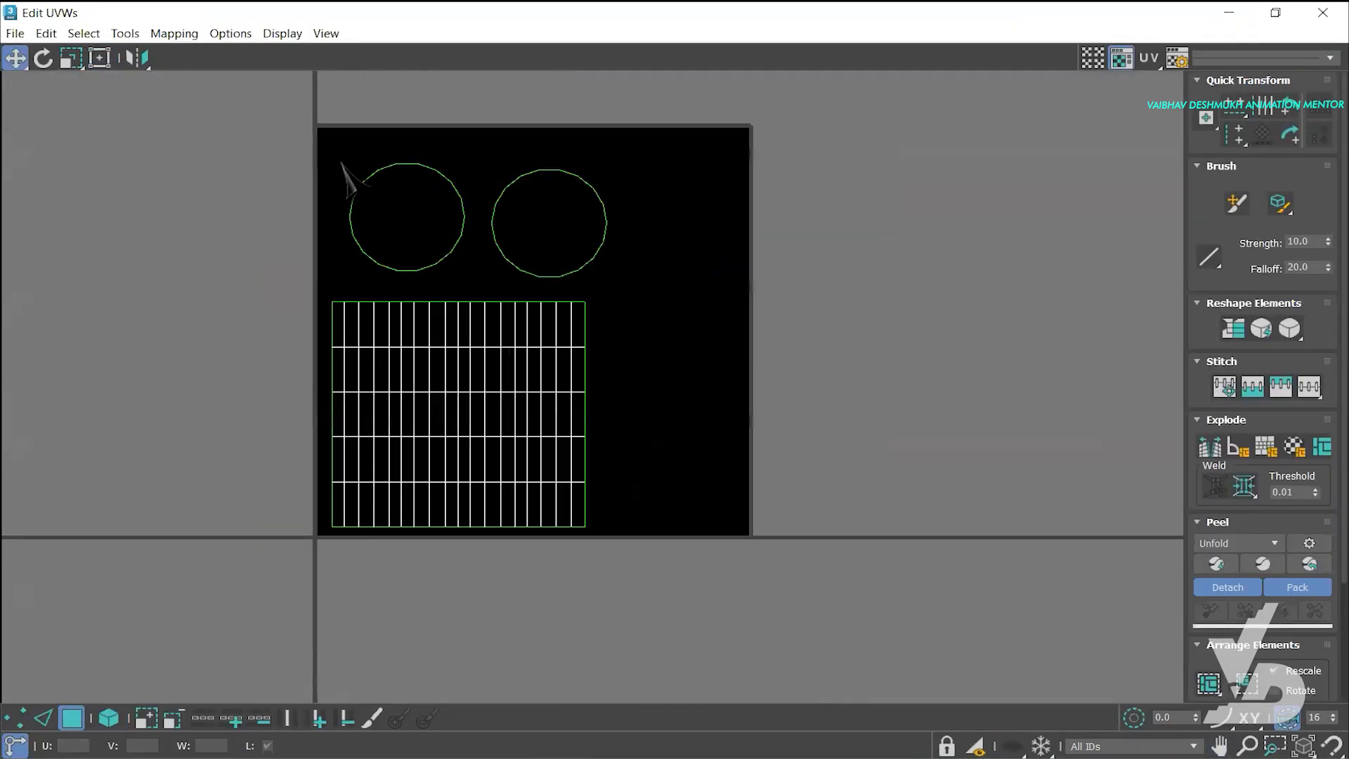
Select all the UV shells and open the Render UVW Template settings, placing the dialog beside the layout
{"action": "scroll", "coordinate": [284, 182], "scroll_direction": "up", "scroll_amount": 2}
{"action": "left_click", "coordinate": [127, 34]}
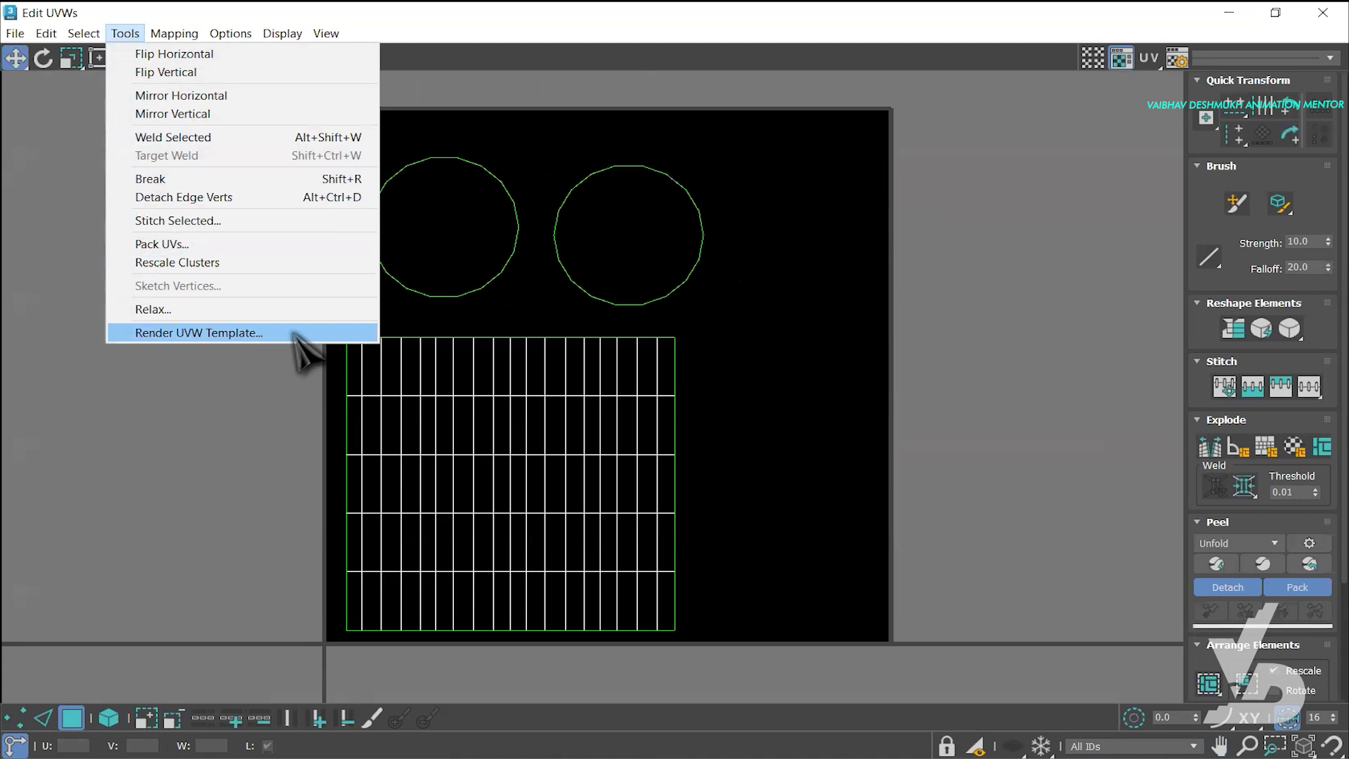
{"action": "left_click", "coordinate": [204, 370]}
{"action": "left_click_drag", "start_coordinate": [792, 636], "coordinate": [866, 660]}
{"action": "right_click", "coordinate": [518, 388]}
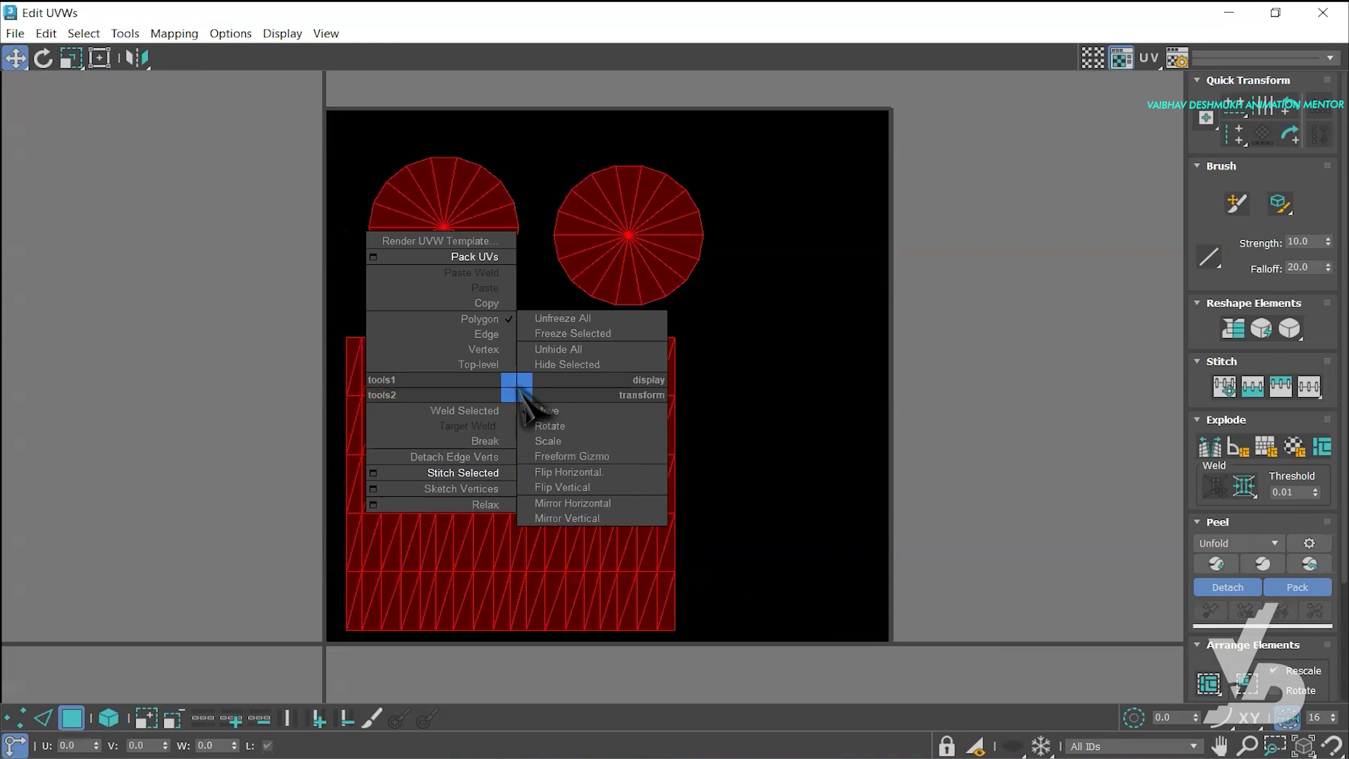
{"action": "left_click", "coordinate": [494, 241]}
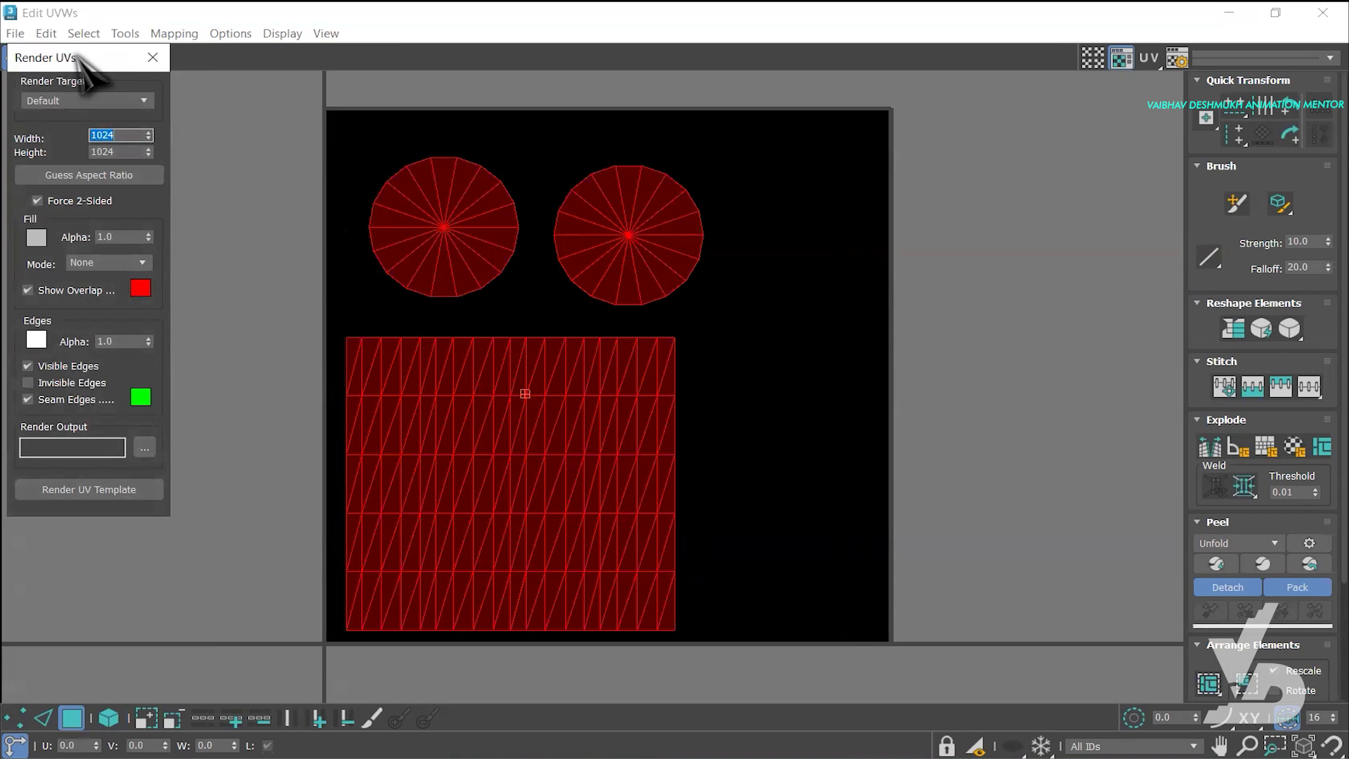
{"action": "left_click_drag", "start_coordinate": [79, 60], "coordinate": [193, 100]}
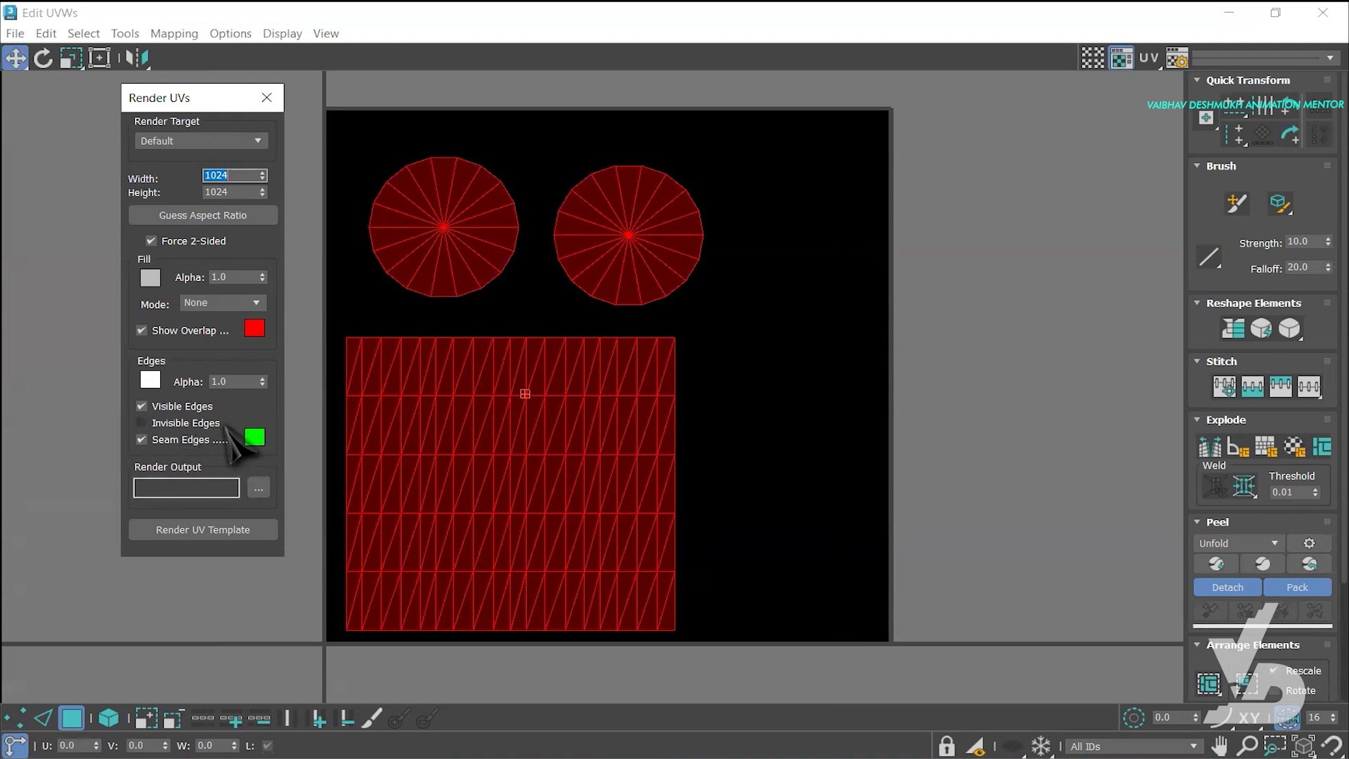
Render the UV template, then move and enlarge the Render Map window to show the whole image
{"action": "left_click", "coordinate": [211, 531]}
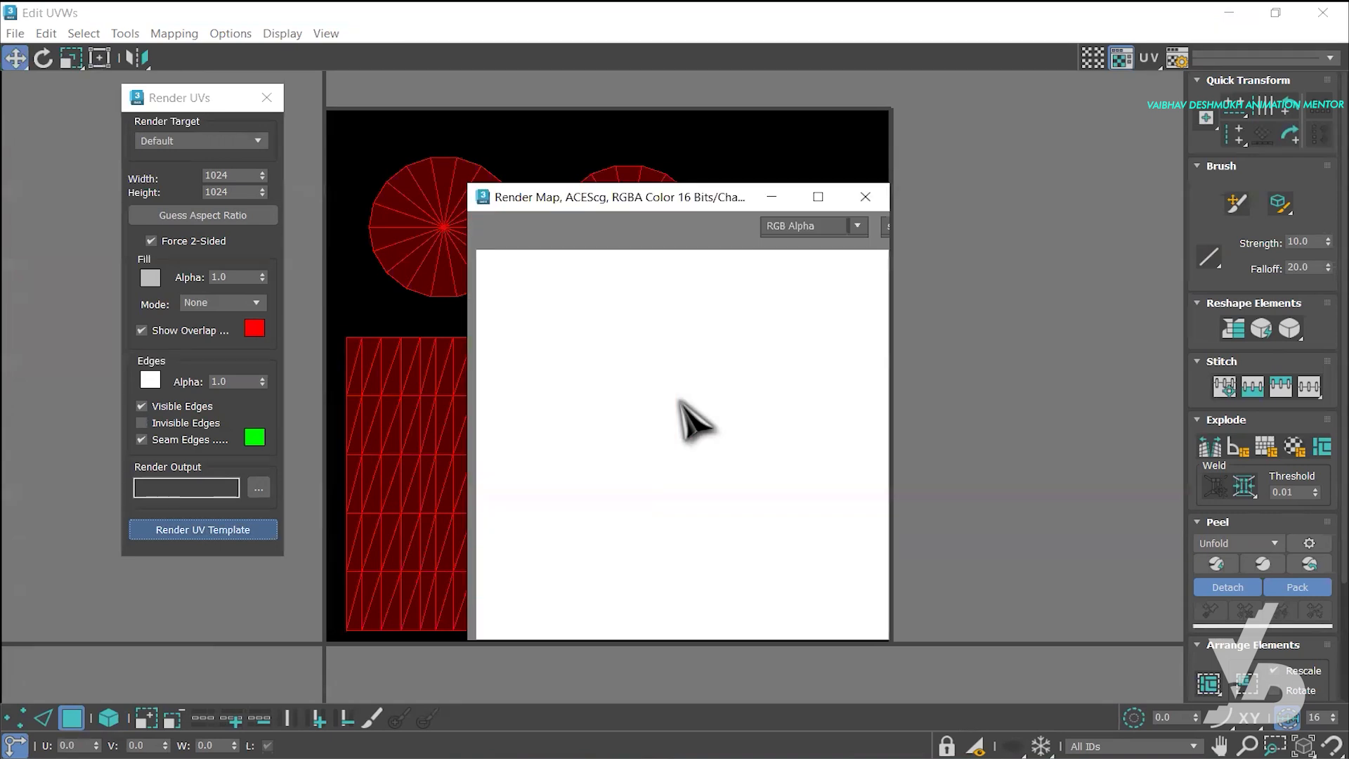
{"action": "left_click_drag", "start_coordinate": [713, 196], "coordinate": [529, 149]}
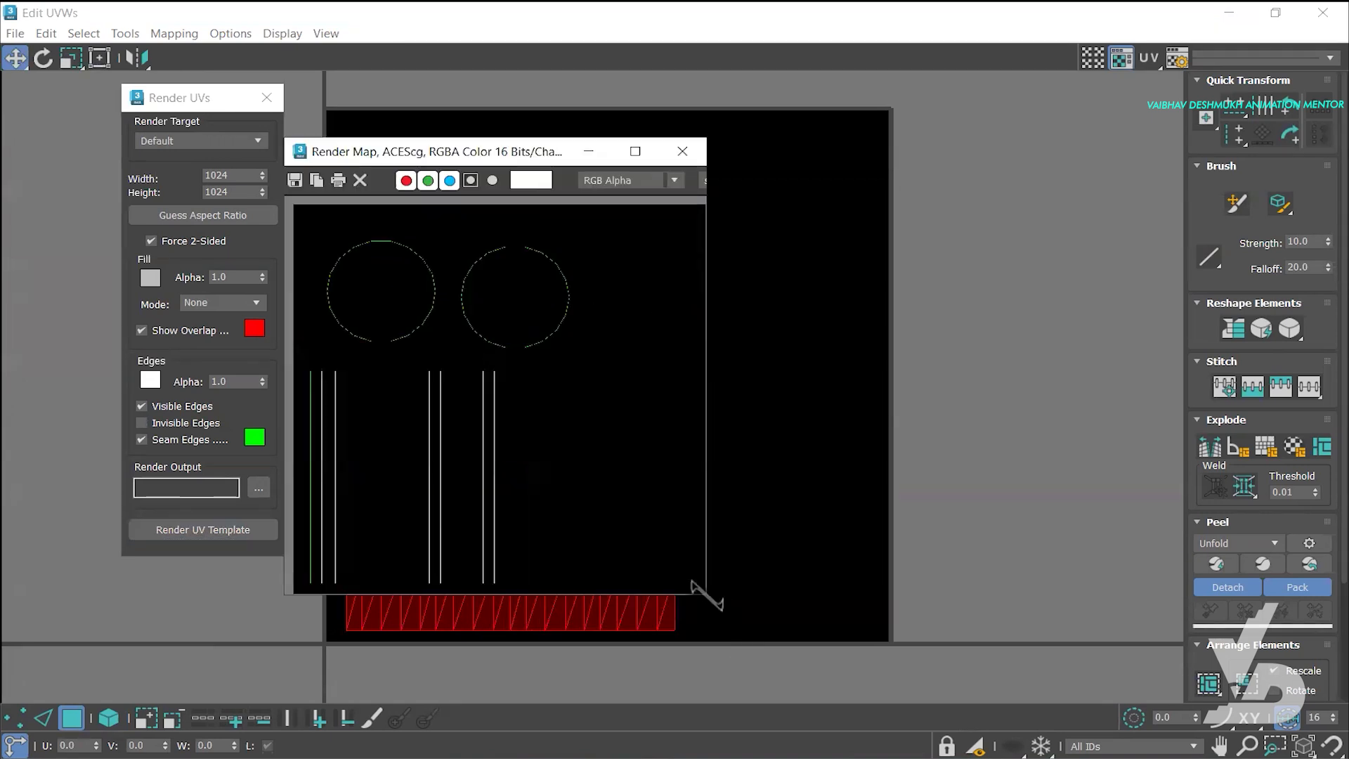
{"action": "left_click_drag", "start_coordinate": [706, 595], "coordinate": [898, 704]}
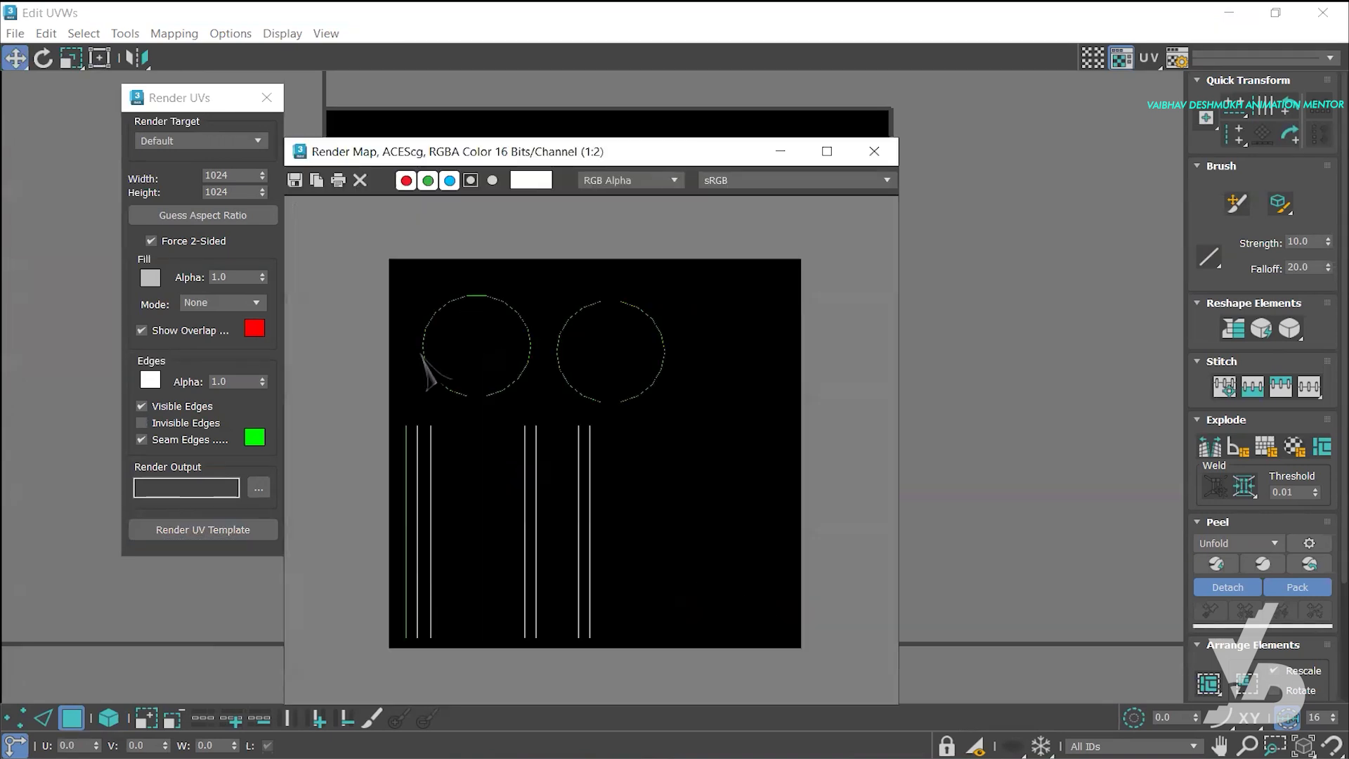
Save the rendered UV template to the Desktop as a JPEG file named "uvw unwrap", accepting the JPEG options
{"action": "left_click", "coordinate": [296, 181]}
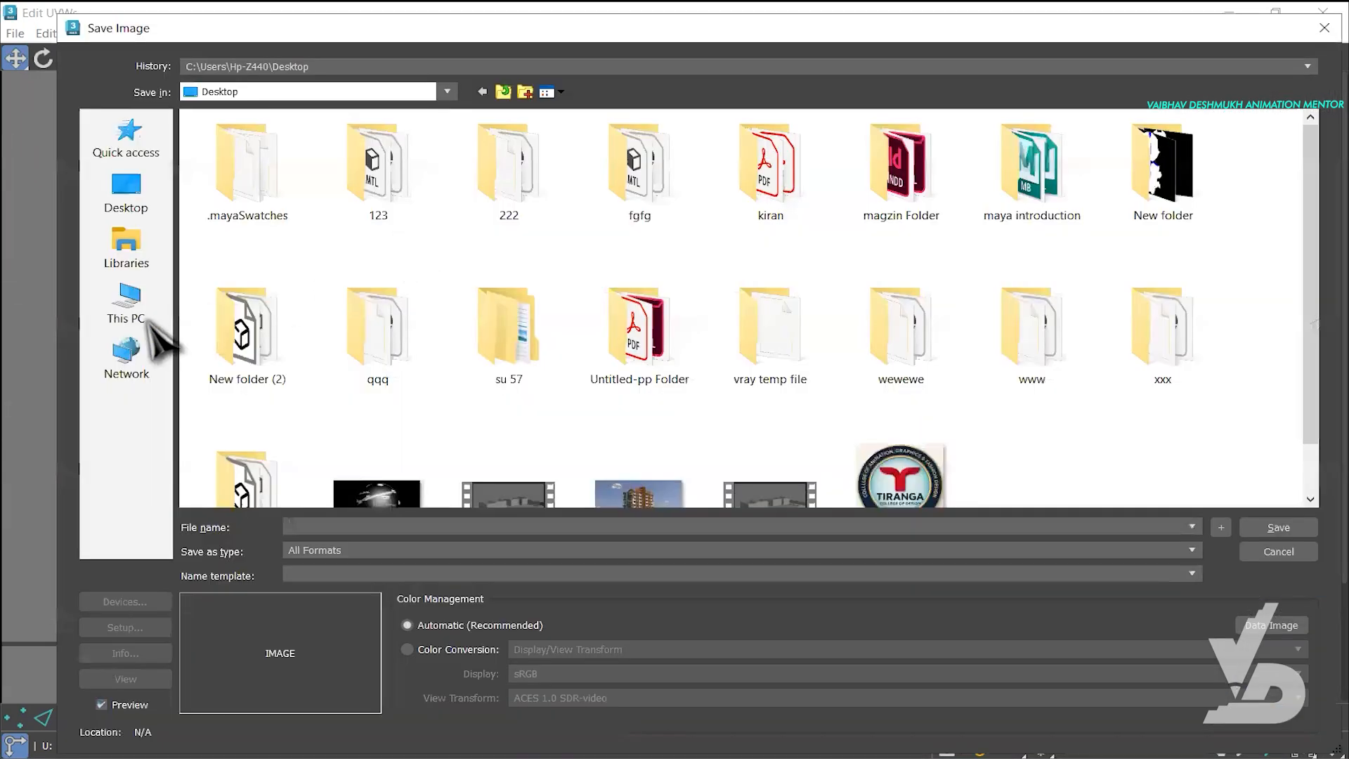
{"action": "left_click", "coordinate": [125, 191]}
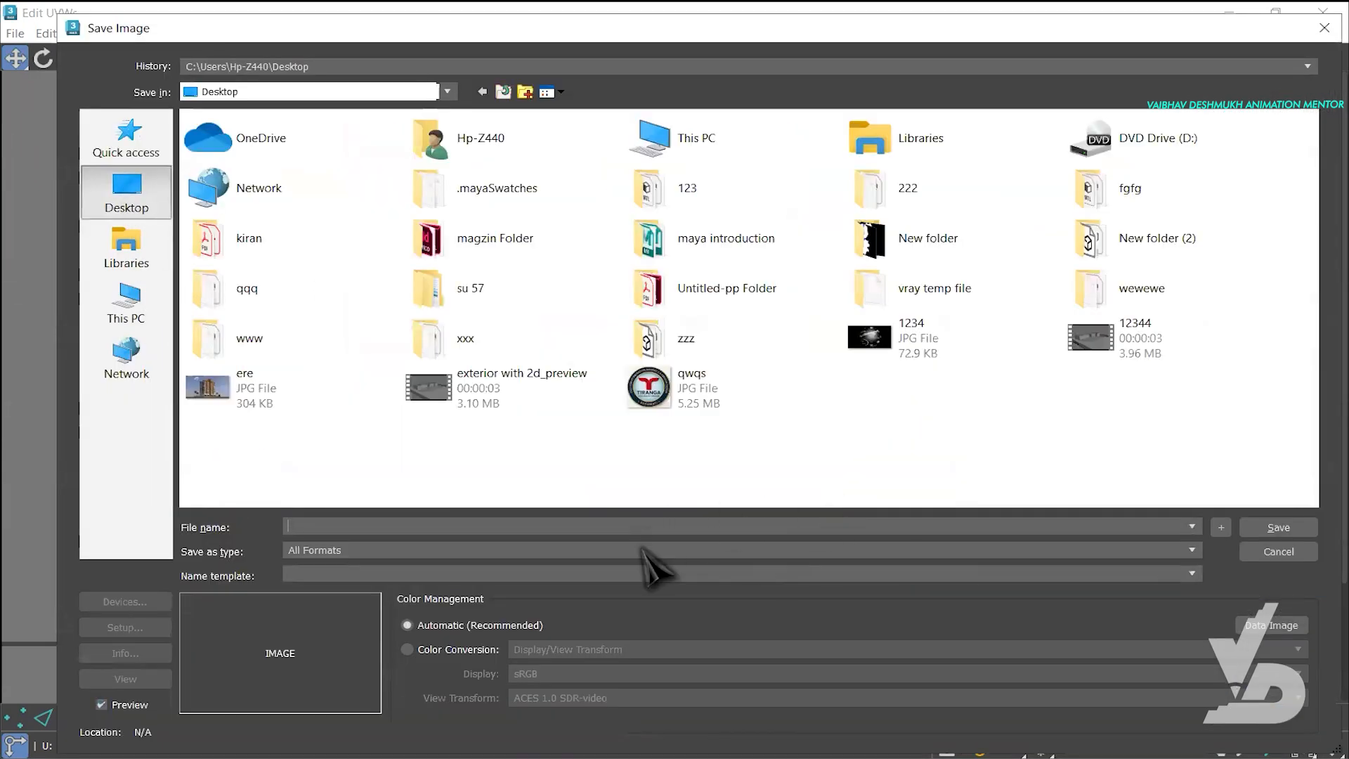
{"action": "left_click", "coordinate": [643, 549]}
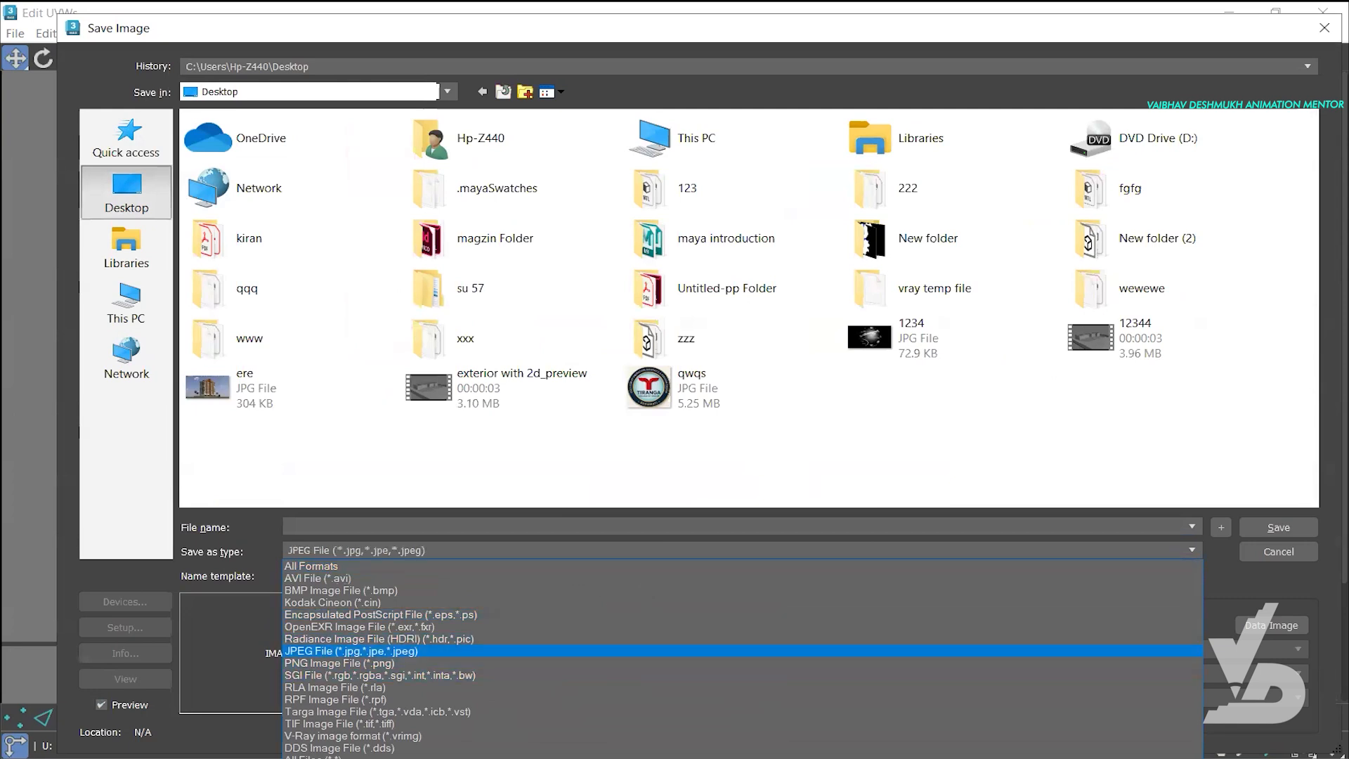
{"action": "left_click", "coordinate": [647, 651]}
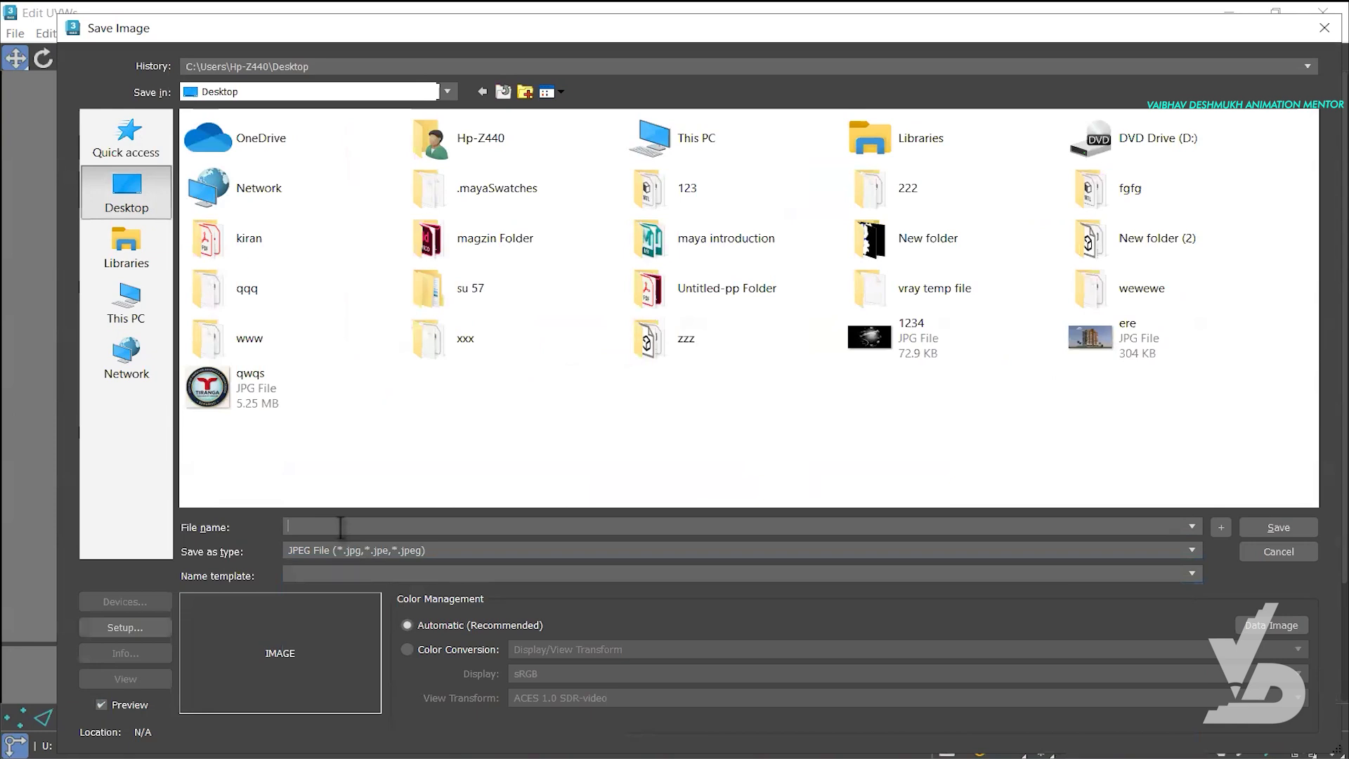
{"action": "type", "text": "uvw unwrap"}
{"action": "key", "text": "Return"}
{"action": "left_click", "coordinate": [640, 498]}
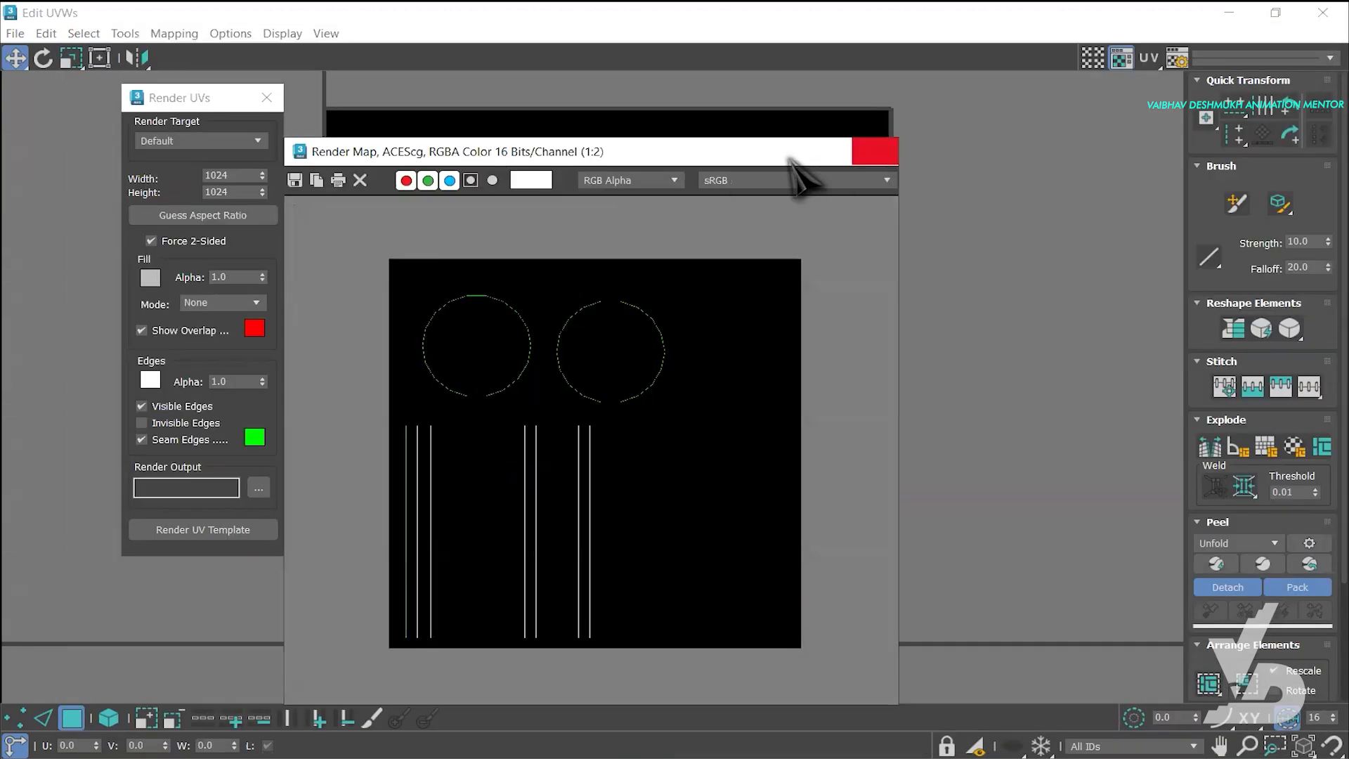
Close the Render Map and Render UVs windows and restore the Edit UVWs window to its smaller size
{"action": "left_click", "coordinate": [873, 150]}
{"action": "left_click", "coordinate": [275, 96]}
{"action": "left_click", "coordinate": [1275, 13]}
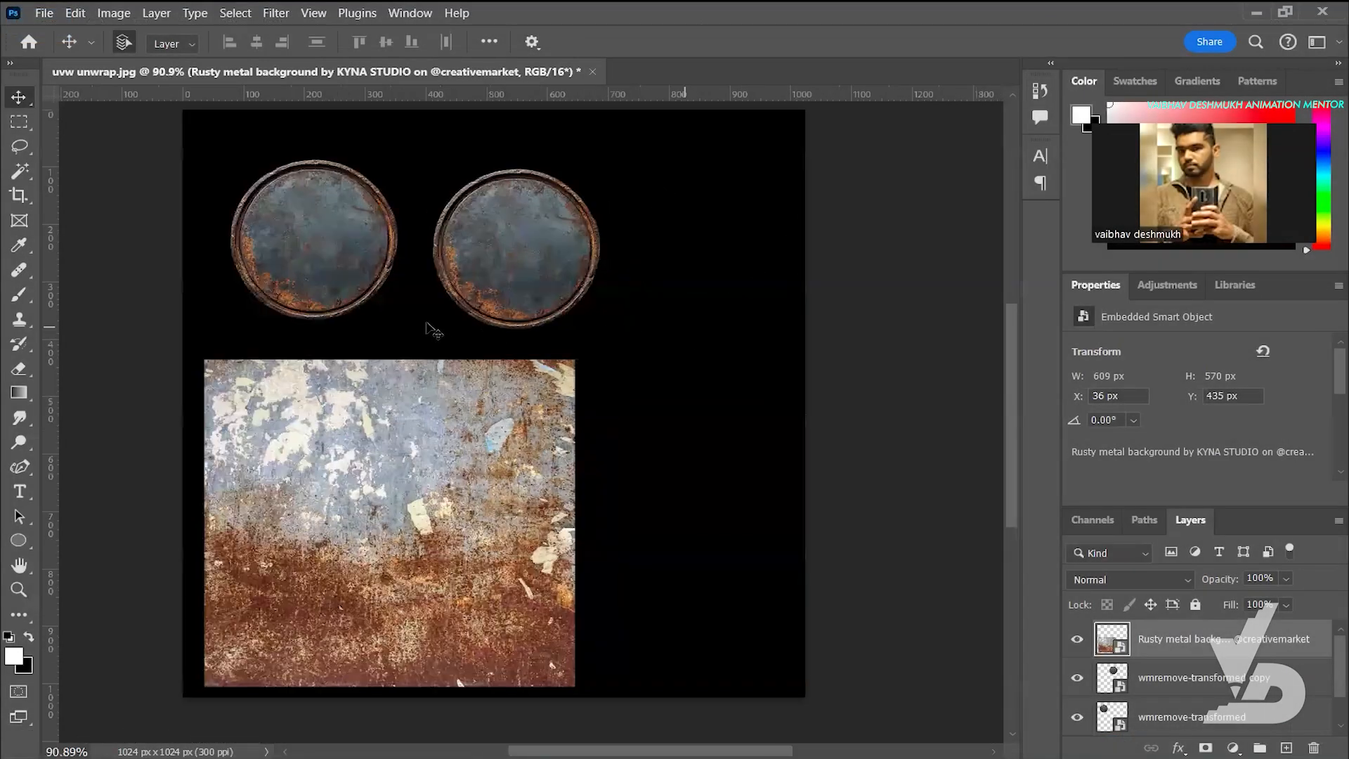
In Photoshop, hide the three rusty-metal texture layers to compare them with the UV template underneath, and show them again
{"action": "scroll", "coordinate": [680, 330], "scroll_direction": "down", "scroll_amount": 3, "text": "alt"}
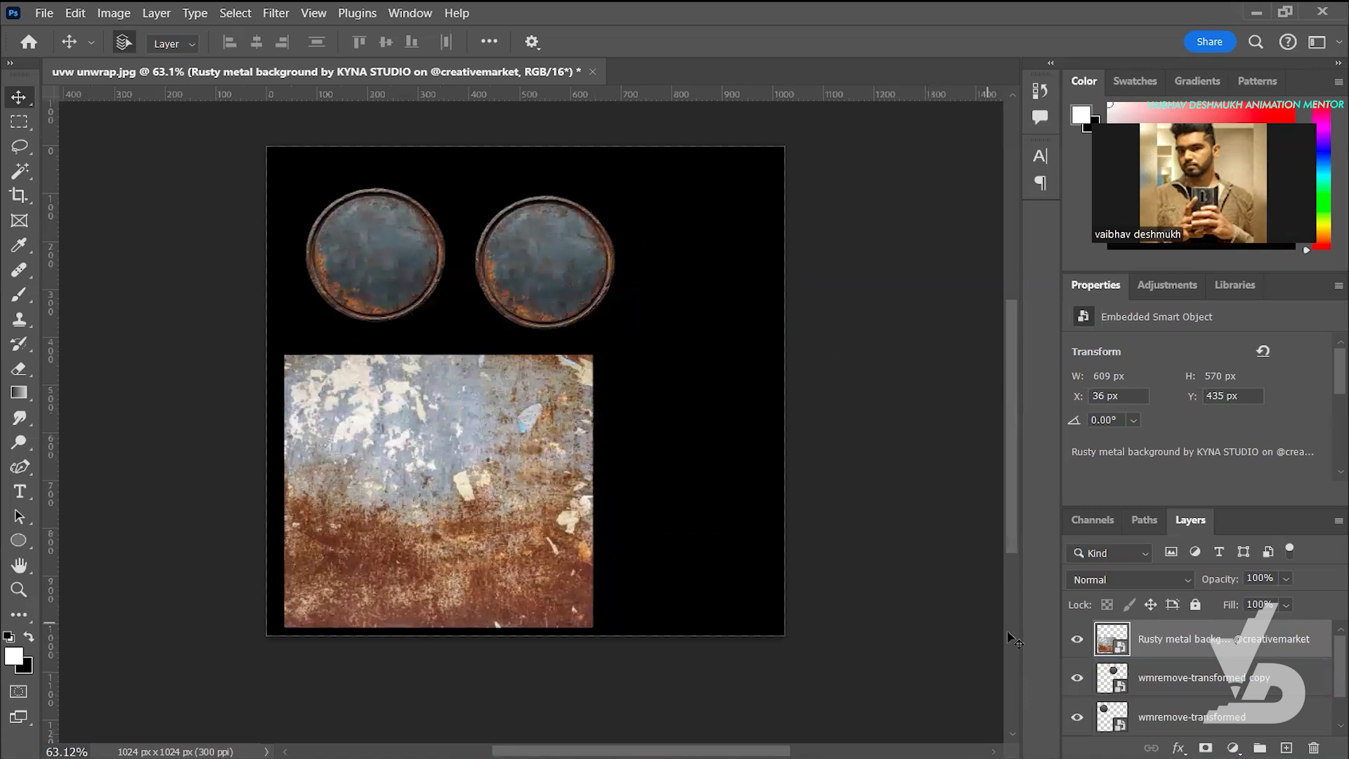
{"action": "left_click", "coordinate": [1077, 638]}
{"action": "left_click", "coordinate": [1077, 677]}
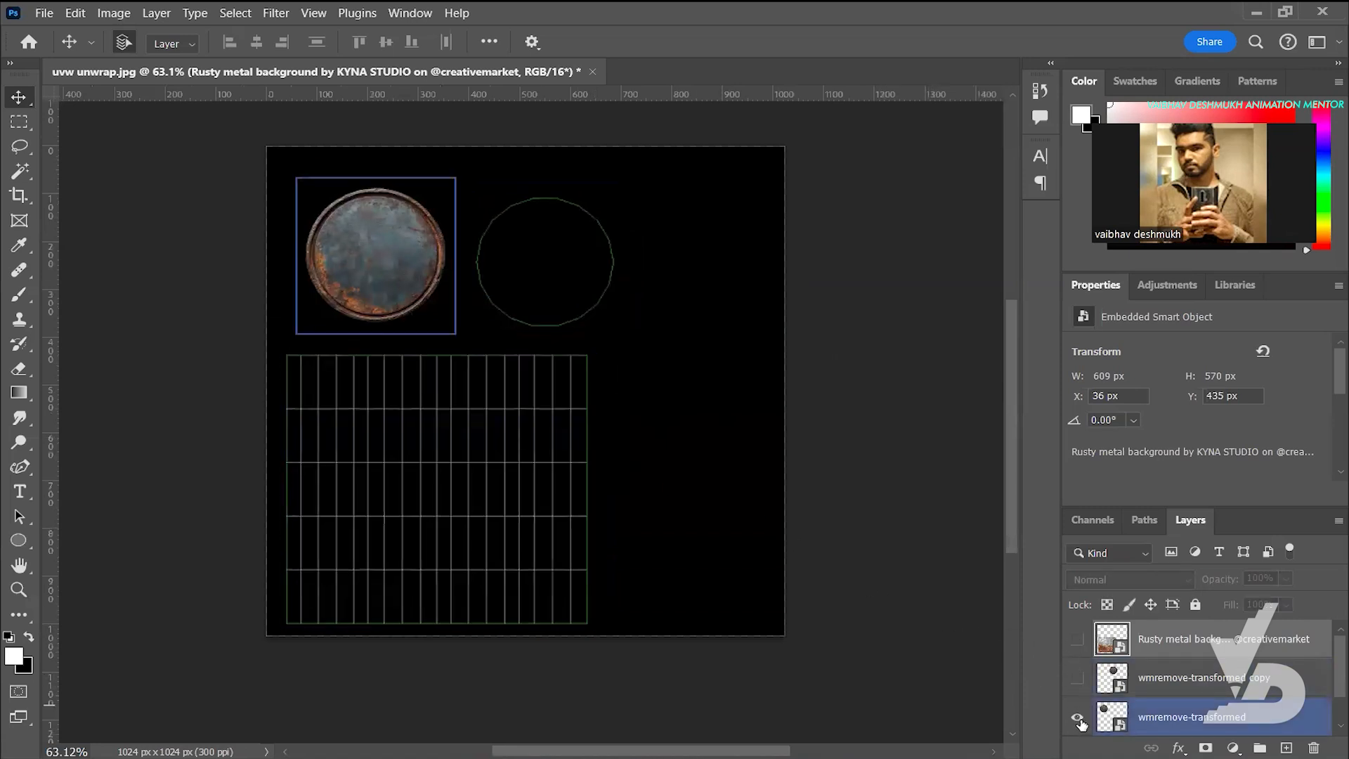
{"action": "left_click", "coordinate": [1077, 718]}
{"action": "left_click", "coordinate": [1077, 718]}
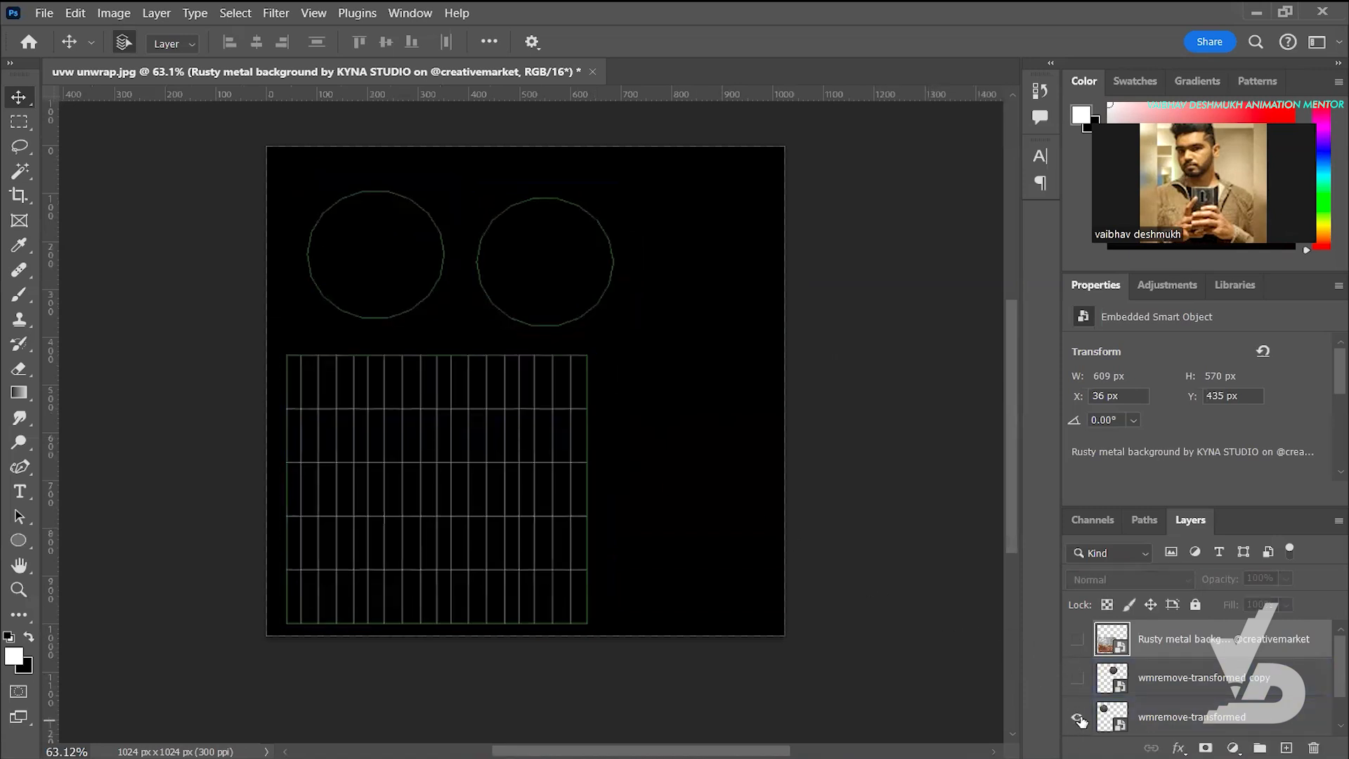
{"action": "left_click", "coordinate": [1077, 677]}
{"action": "left_click", "coordinate": [1079, 636]}
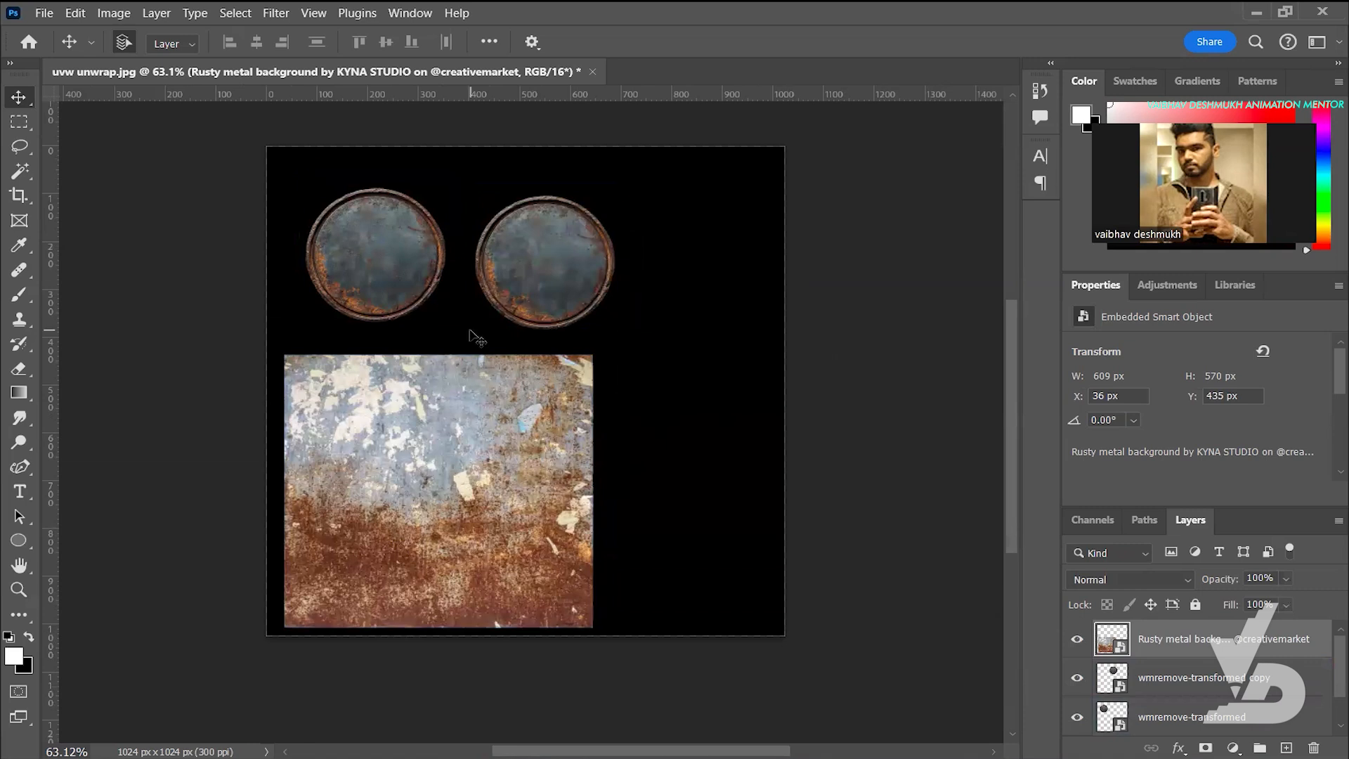
{"action": "scroll", "coordinate": [472, 334], "scroll_direction": "up", "scroll_amount": 1, "text": "alt"}
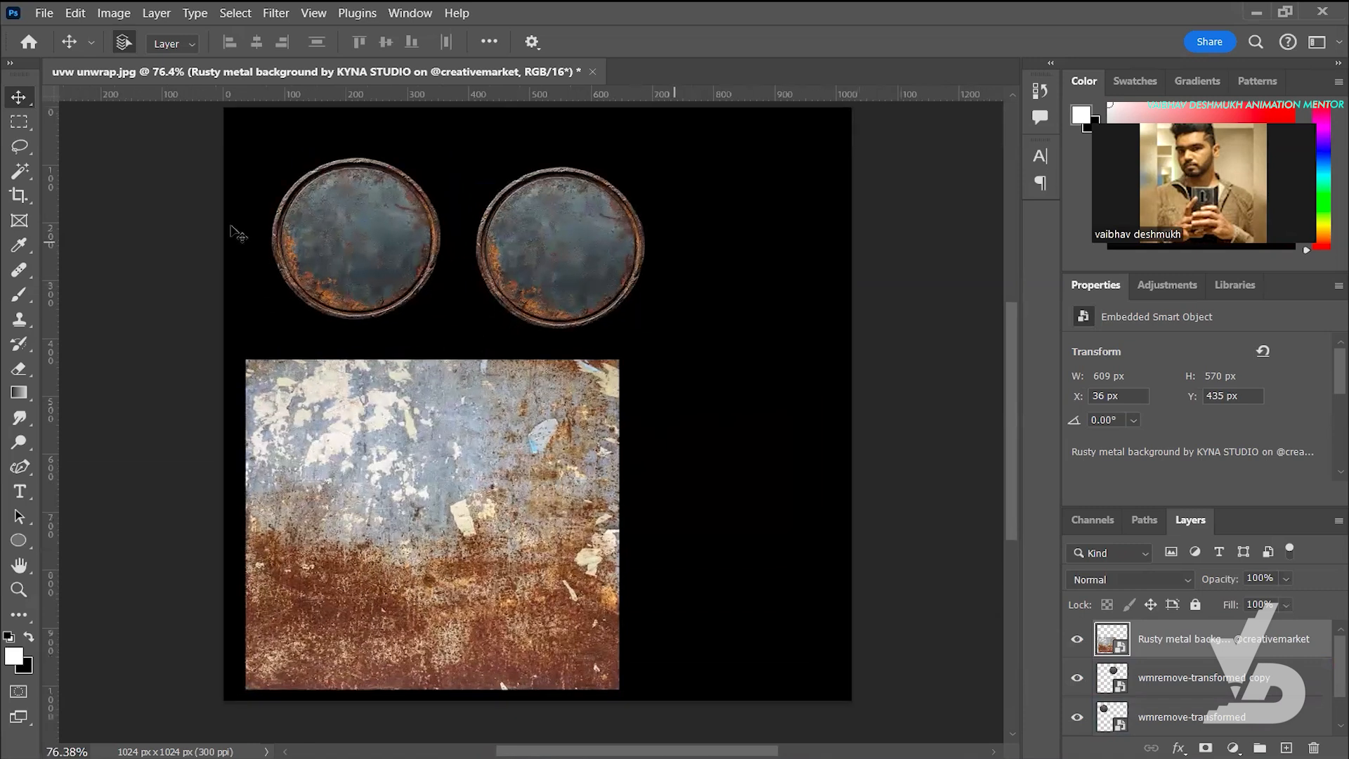
Save the textured layout to the Desktop as the Photoshop file "uvw unwrap" with Maximize Compatibility on
{"action": "key", "text": "ctrl+shift+s"}
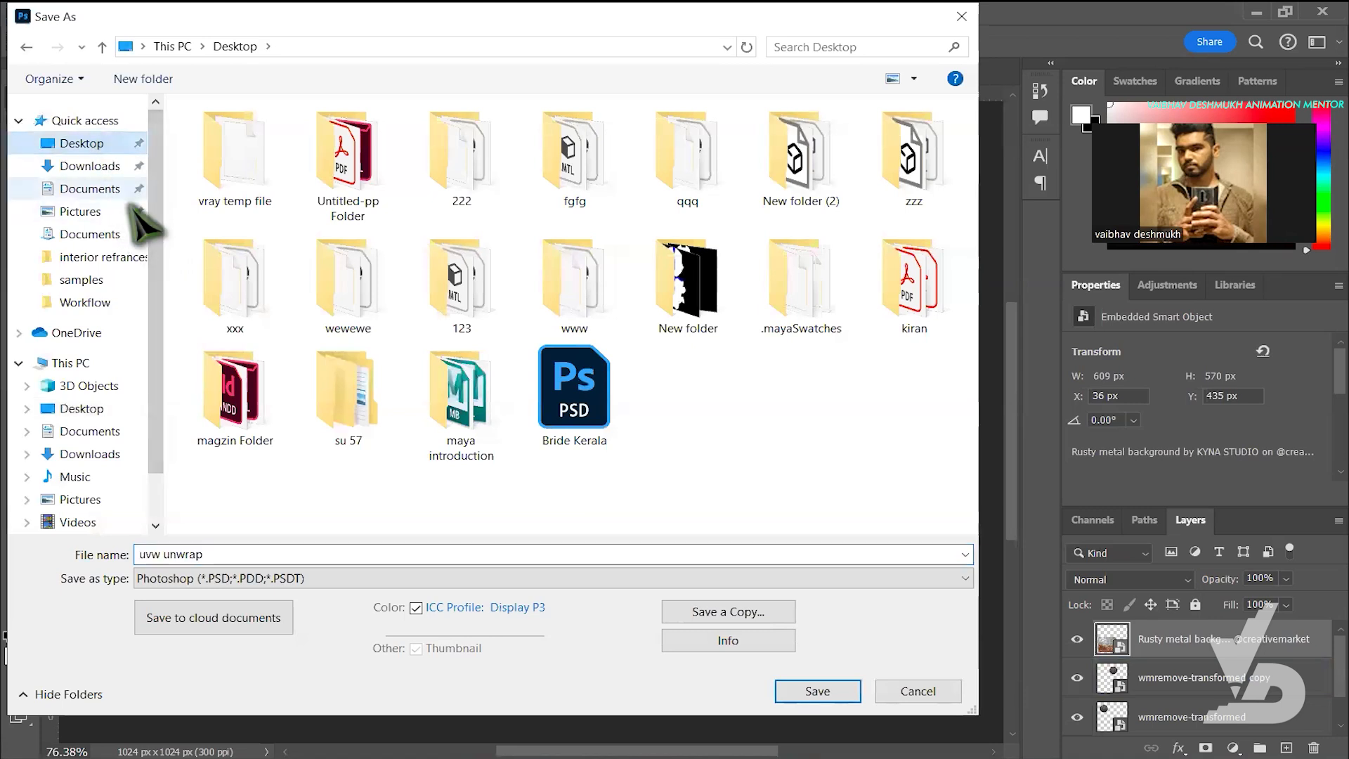
{"action": "left_click", "coordinate": [313, 552]}
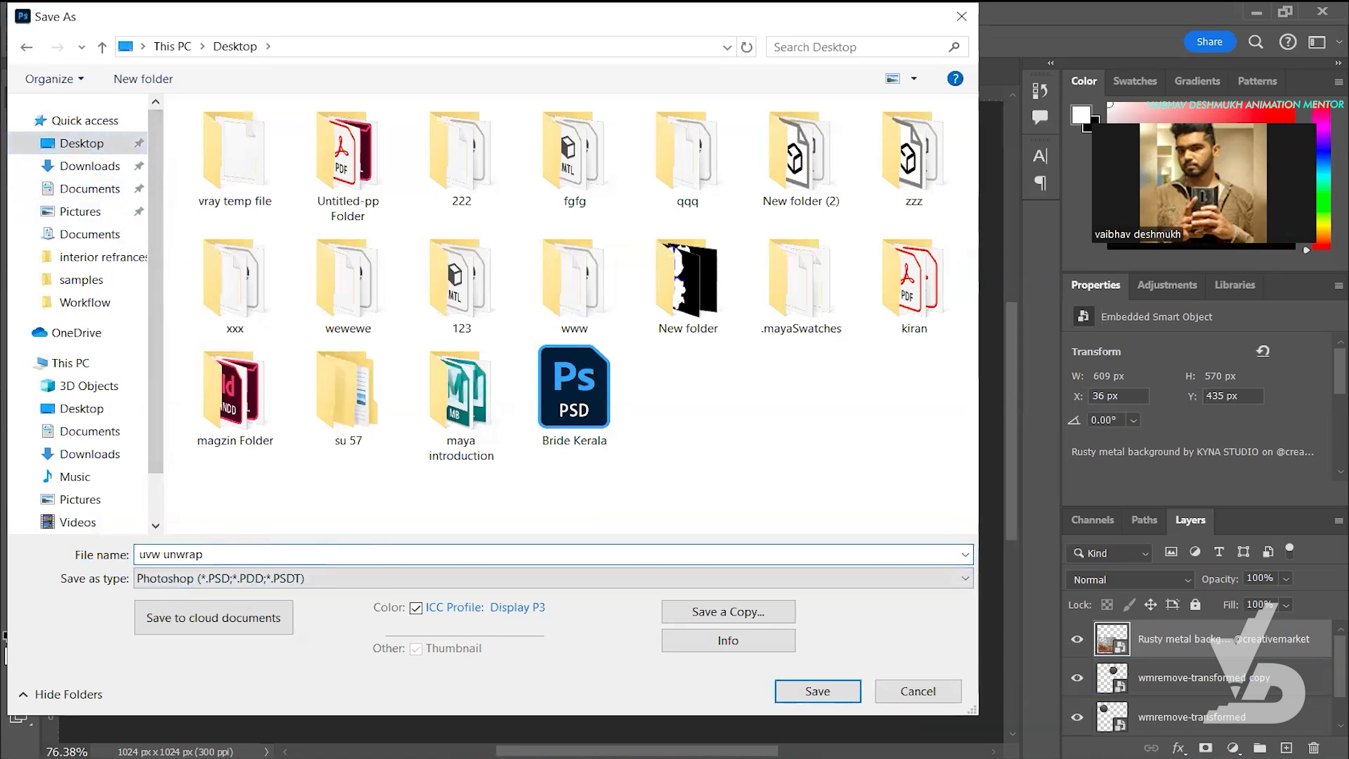
{"action": "key", "text": "Return"}
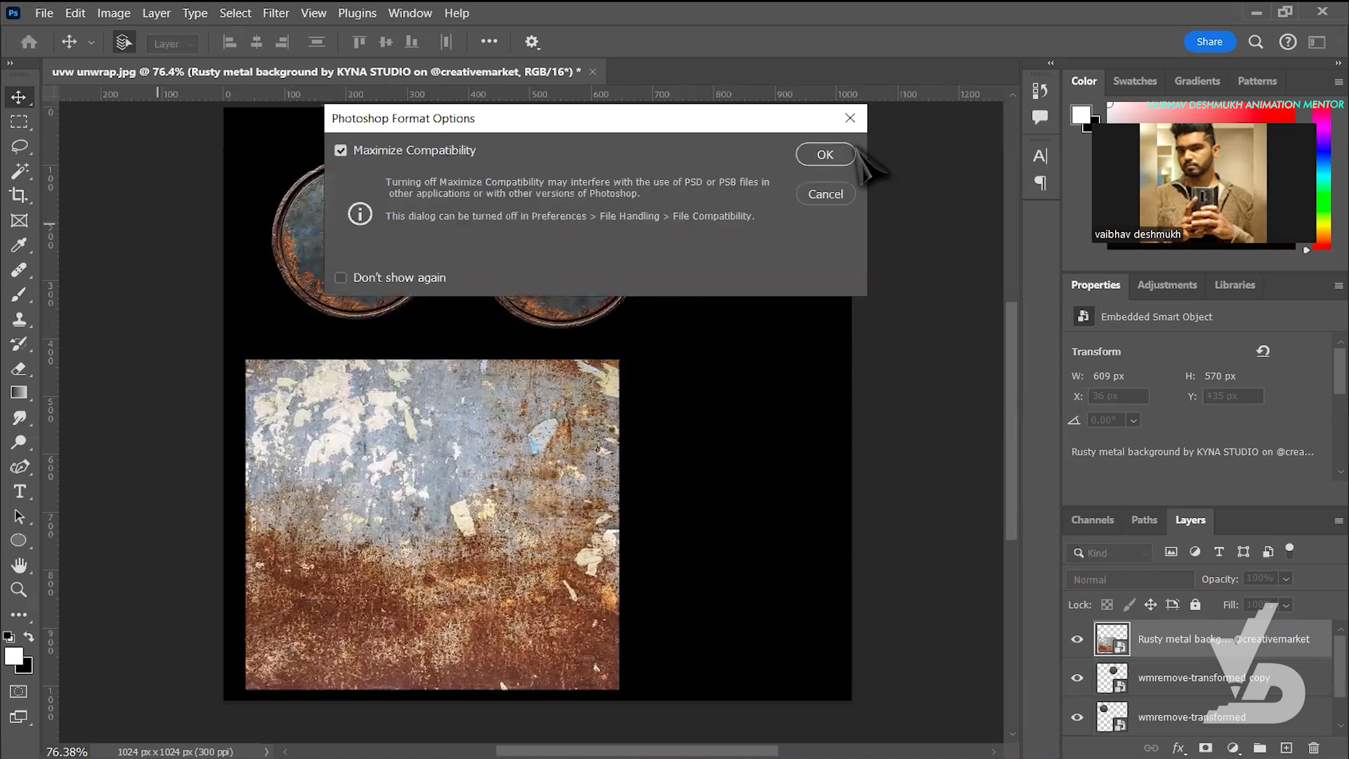
{"action": "left_click", "coordinate": [853, 154]}
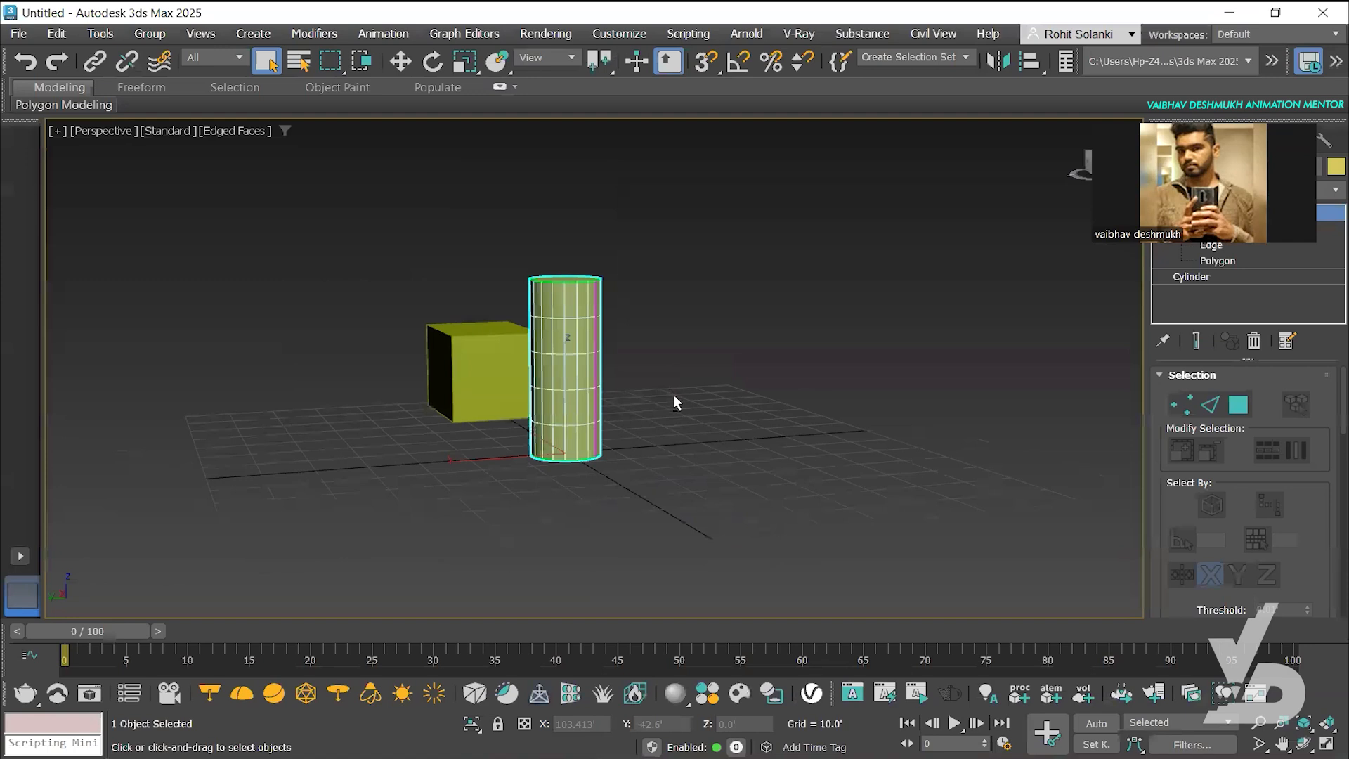
Return to 3ds Max, select the cylinder and open the Material Editor, placing it beside the model
{"action": "mouse_move", "coordinate": [675, 400]}
{"action": "middle_mouse_down", "text": "alt"}
{"action": "mouse_move", "coordinate": [632, 356]}
{"action": "mouse_move", "coordinate": [723, 453]}
{"action": "mouse_move", "coordinate": [613, 368]}
{"action": "mouse_move", "coordinate": [597, 373]}
{"action": "mouse_move", "coordinate": [665, 370]}
{"action": "mouse_move", "coordinate": [667, 401]}
{"action": "middle_mouse_up", "text": "alt"}
{"action": "key", "text": "w"}
{"action": "left_click", "coordinate": [685, 446]}
{"action": "left_click", "coordinate": [569, 380]}
{"action": "key", "text": "m"}
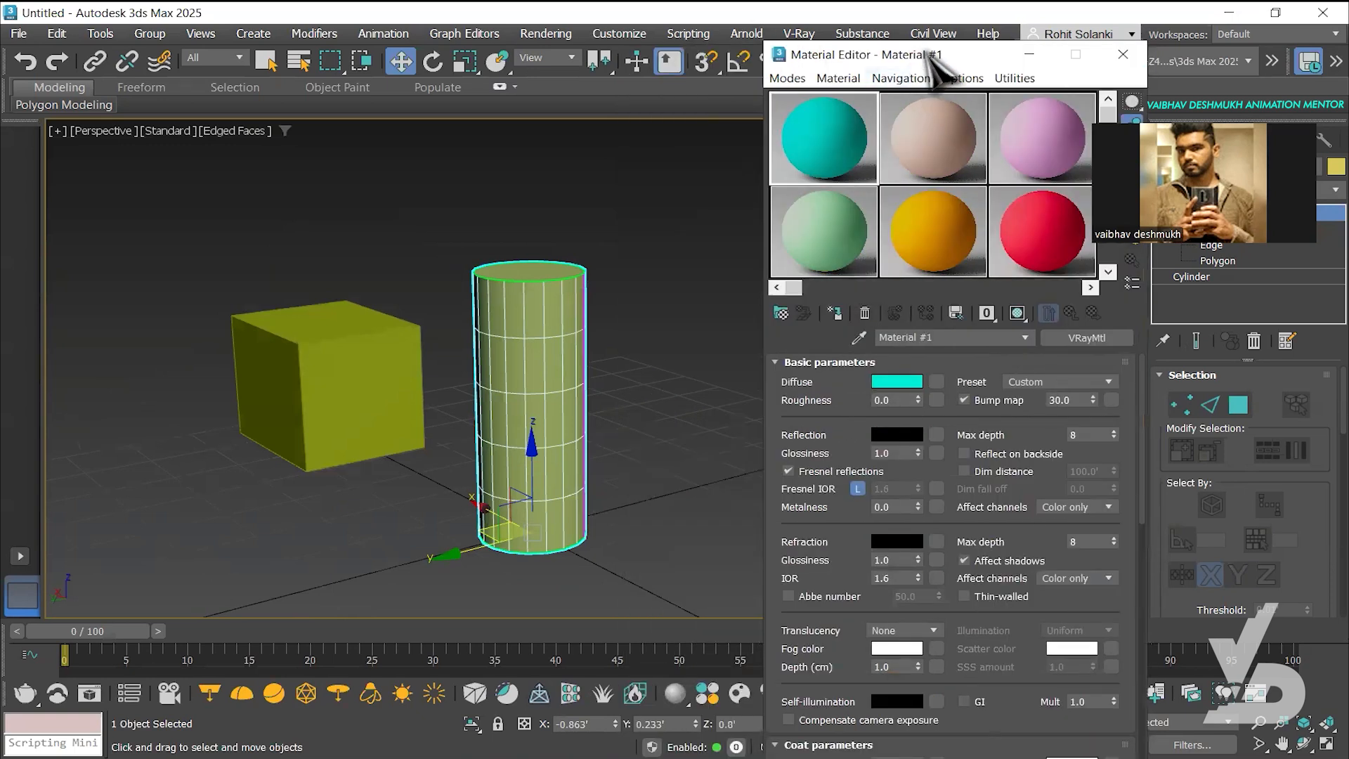
{"action": "left_click_drag", "start_coordinate": [926, 52], "coordinate": [907, 51]}
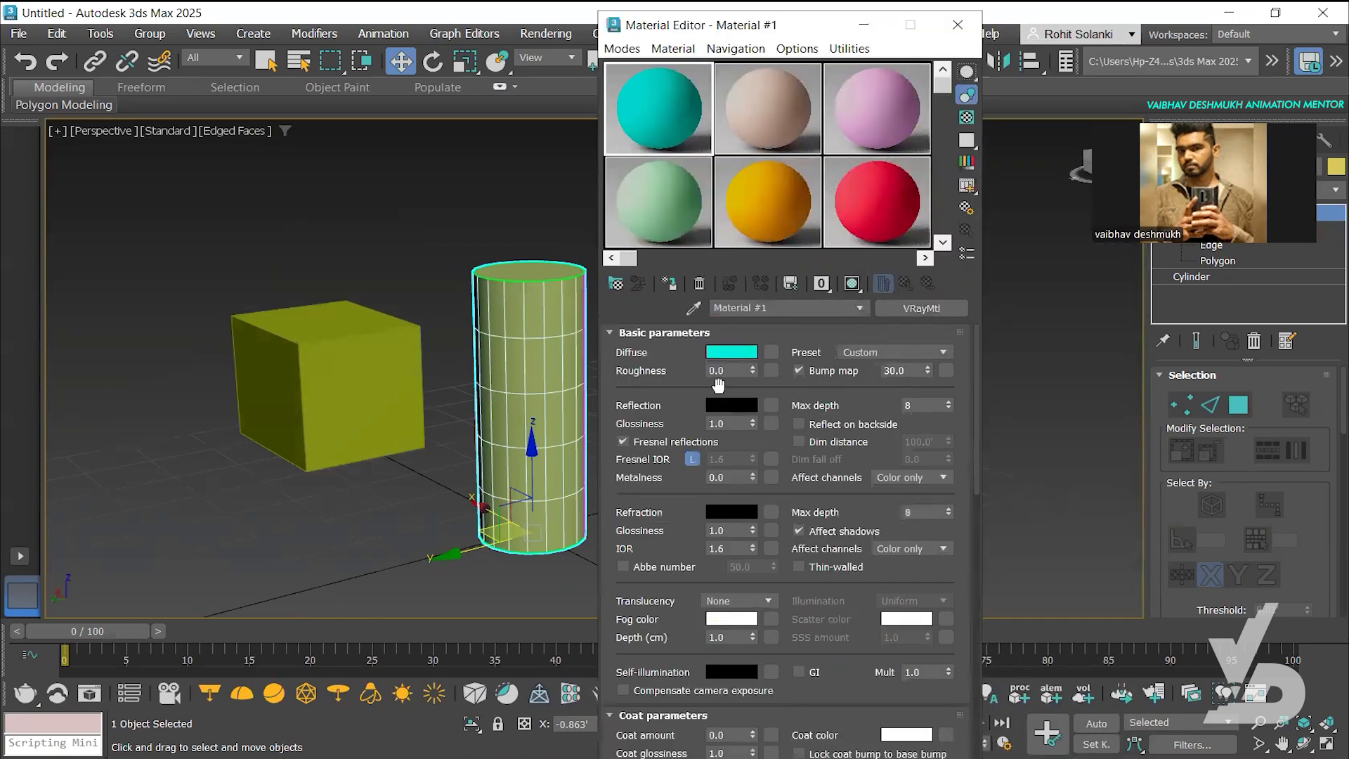
Load uvw unwrap.psd from the Desktop as a VRayBitmap in the diffuse slot of Material #1
{"action": "left_click", "coordinate": [773, 353]}
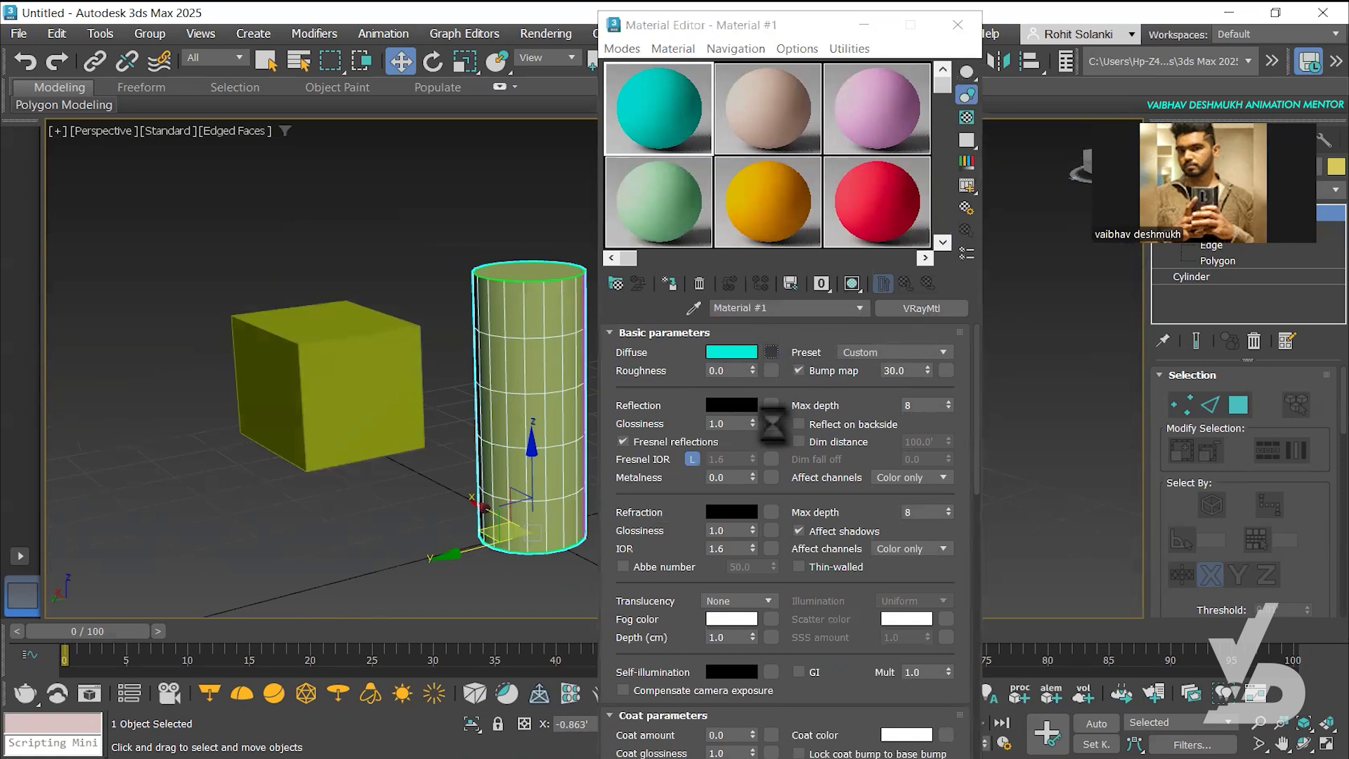
{"action": "double_click", "coordinate": [305, 239]}
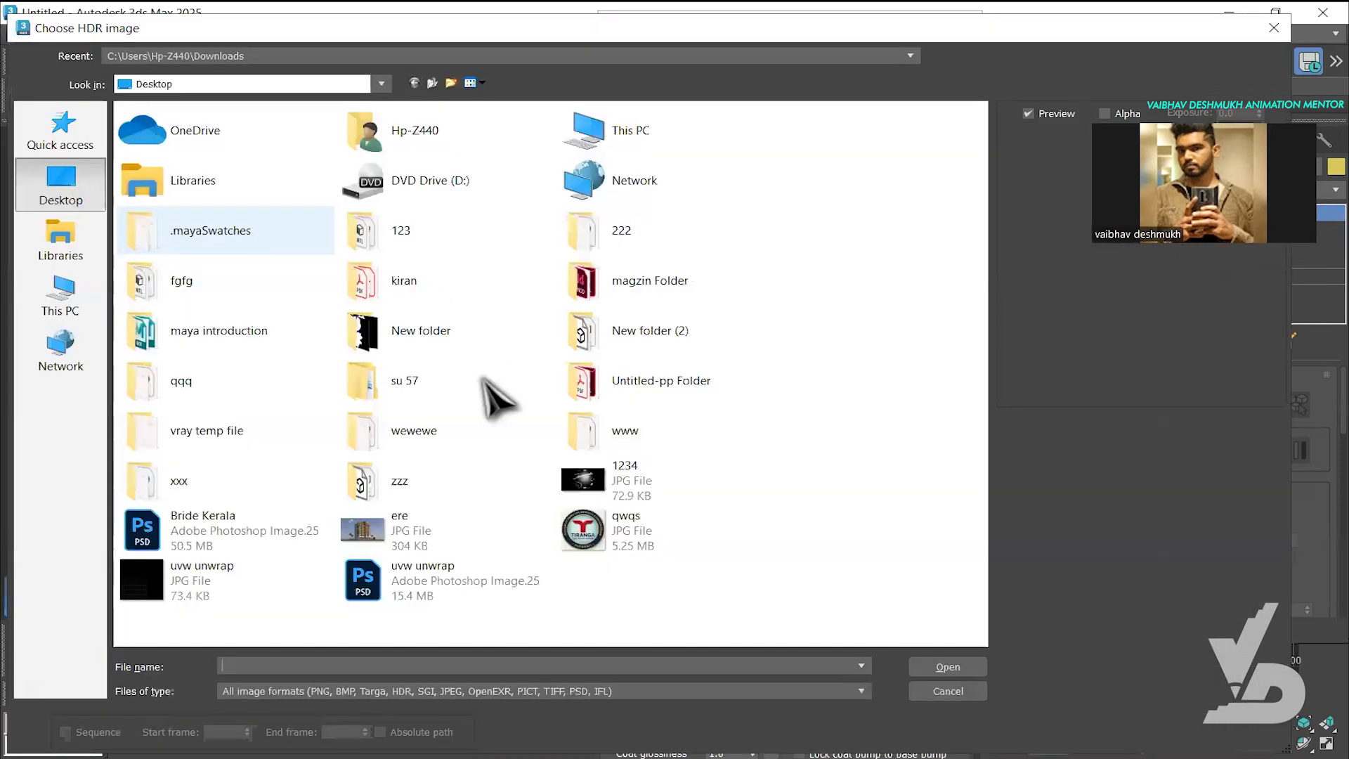
{"action": "left_click", "coordinate": [414, 590]}
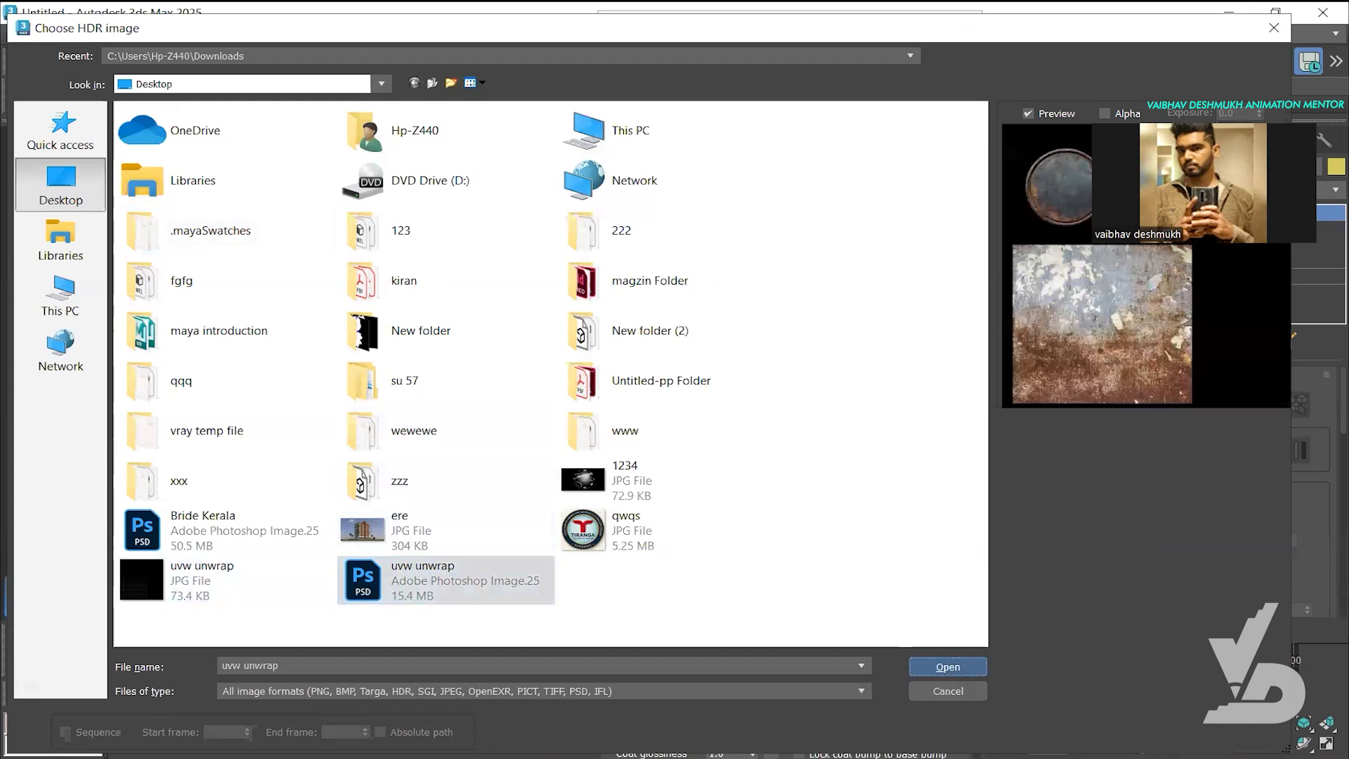
{"action": "left_click", "coordinate": [948, 667]}
Assign the material to the cylinder and show its texture in the viewport, moving the Material Editor clear of the model
{"action": "left_click", "coordinate": [671, 284]}
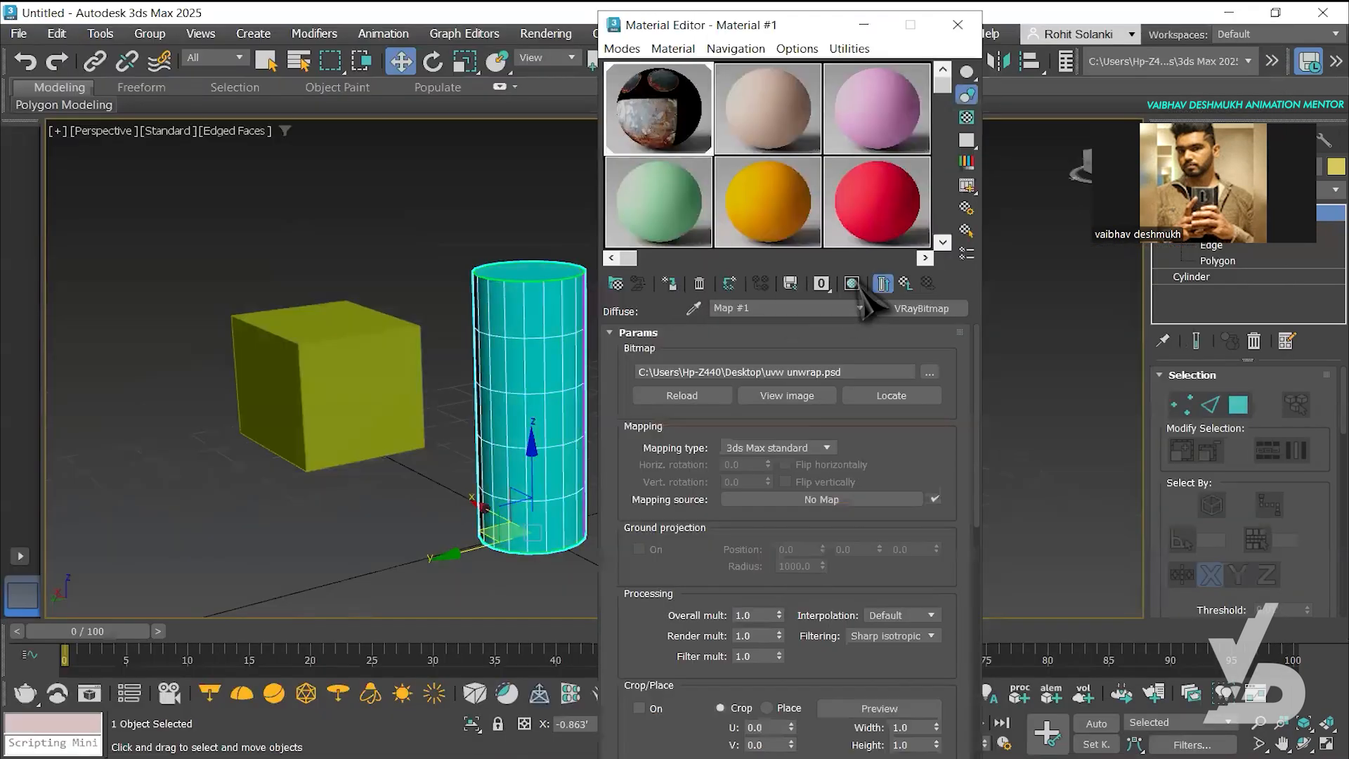
{"action": "left_click", "coordinate": [853, 284]}
{"action": "left_click_drag", "start_coordinate": [764, 29], "coordinate": [904, 126]}
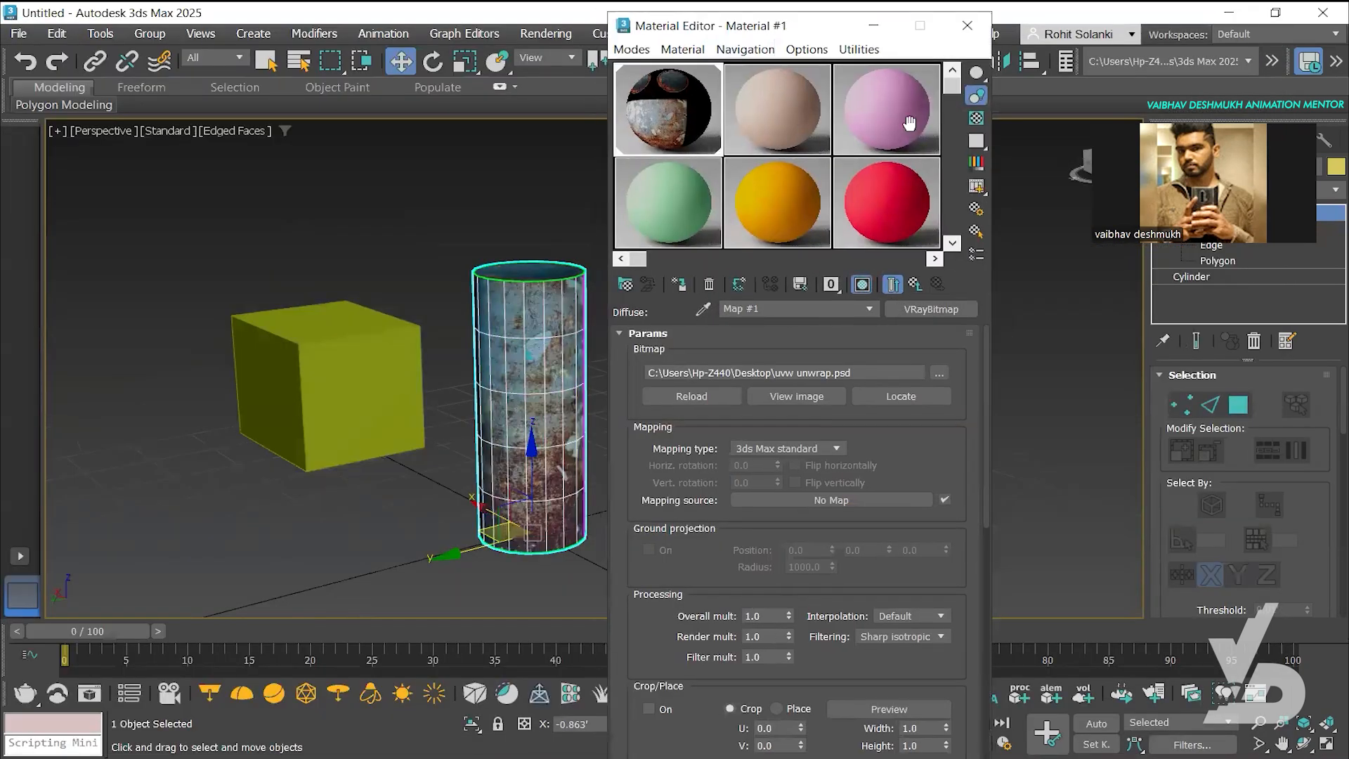
{"action": "left_click", "coordinate": [649, 338]}
{"action": "middle_click_drag", "start_coordinate": [643, 338], "coordinate": [567, 295]}
{"action": "scroll", "coordinate": [520, 310], "scroll_direction": "up", "scroll_amount": 8}
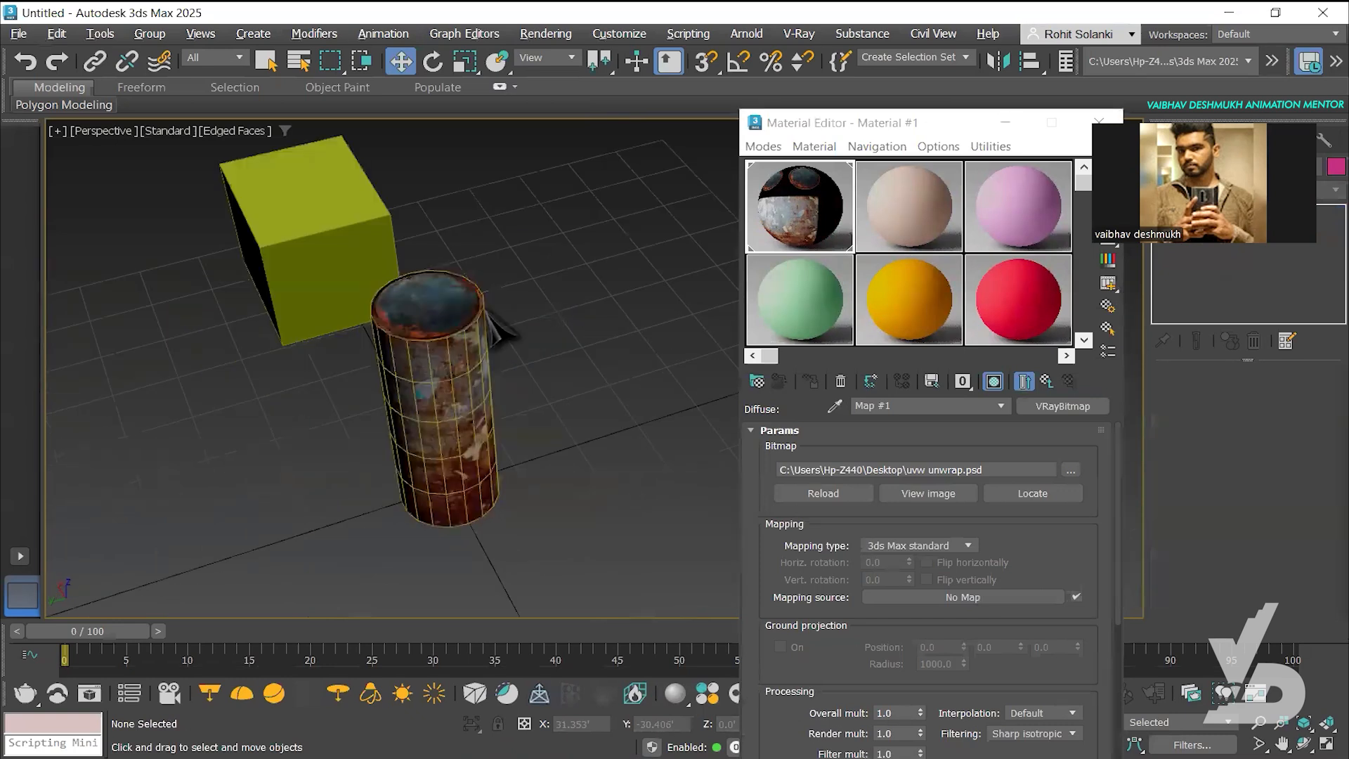
{"action": "scroll", "coordinate": [522, 273], "scroll_direction": "down", "scroll_amount": 6}
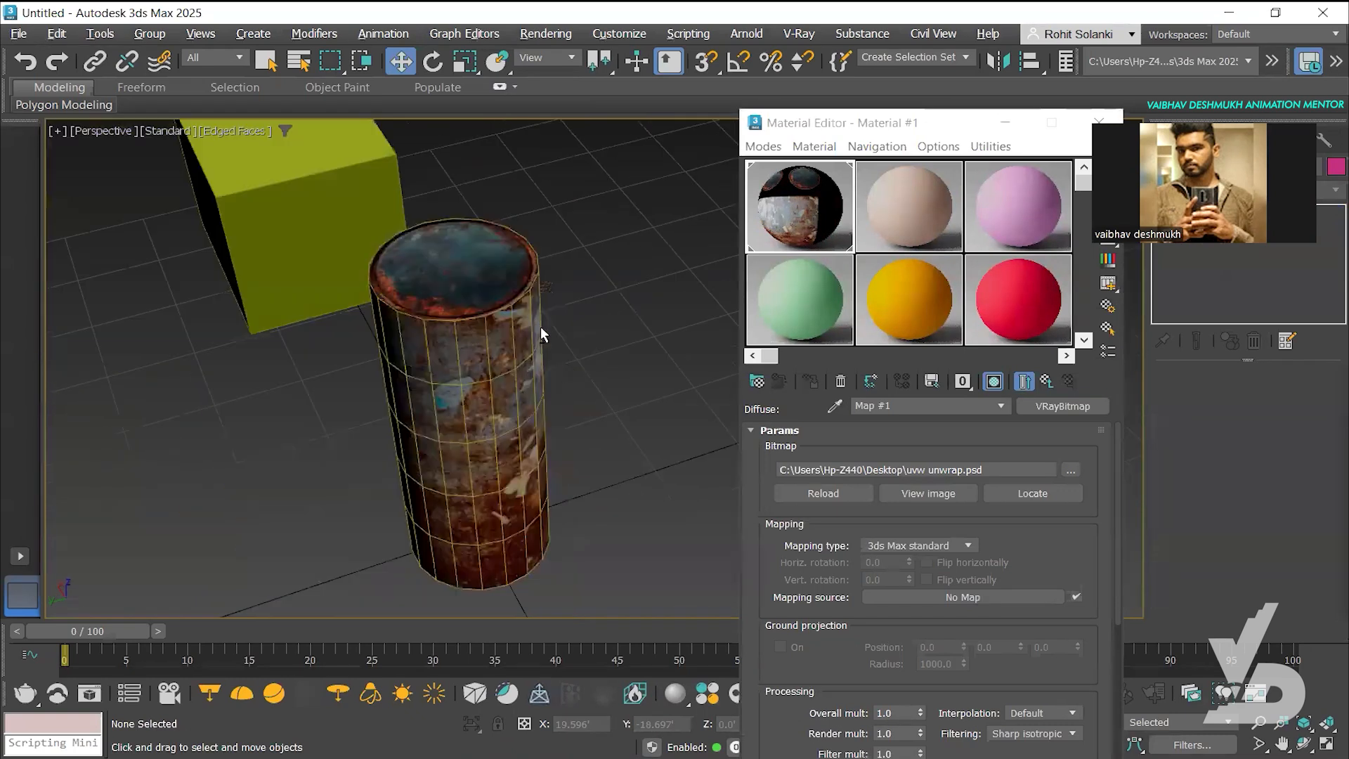
{"action": "middle_click_drag", "start_coordinate": [541, 334], "coordinate": [499, 309], "text": "alt"}
Shorten the cylinder by scaling it along Z to about 53%, and deselect it
{"action": "left_click", "coordinate": [497, 306]}
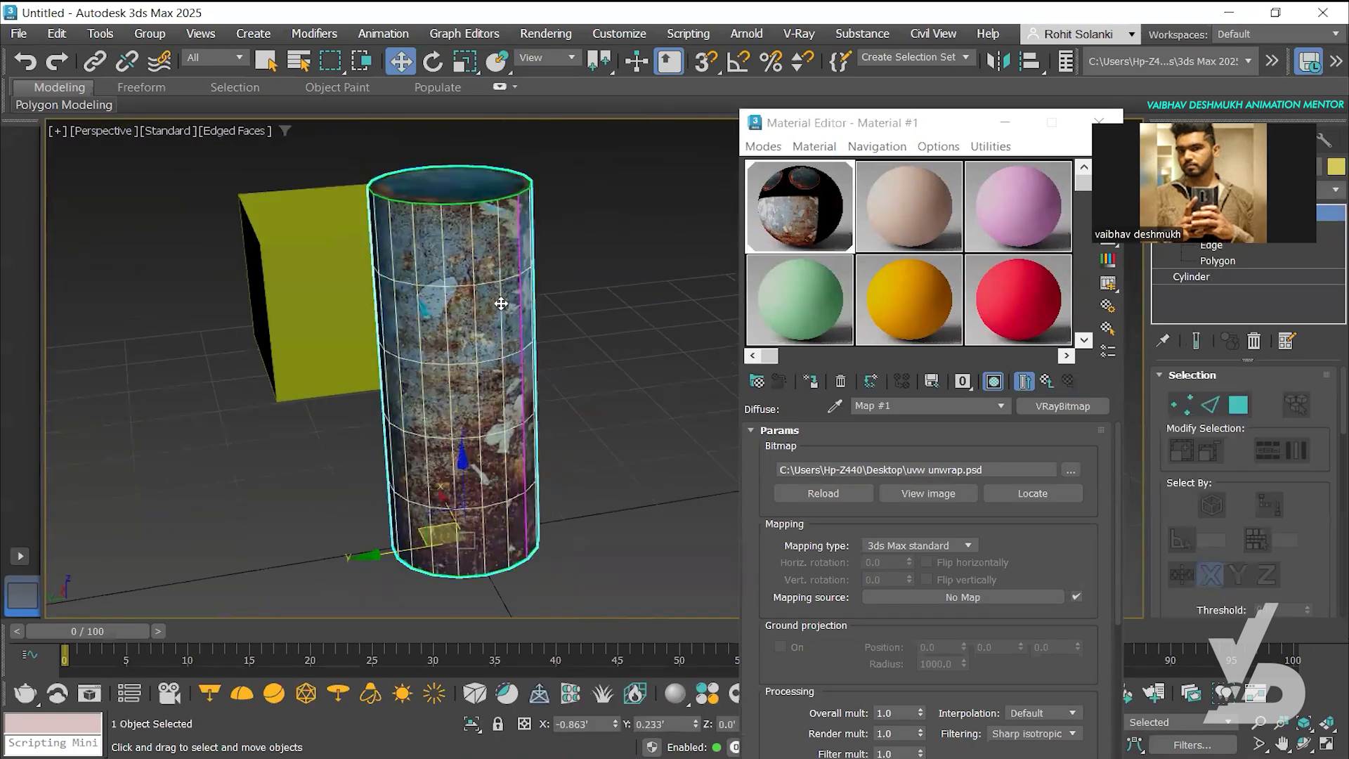
{"action": "key", "text": "r"}
{"action": "left_click_drag", "start_coordinate": [463, 443], "coordinate": [466, 492]}
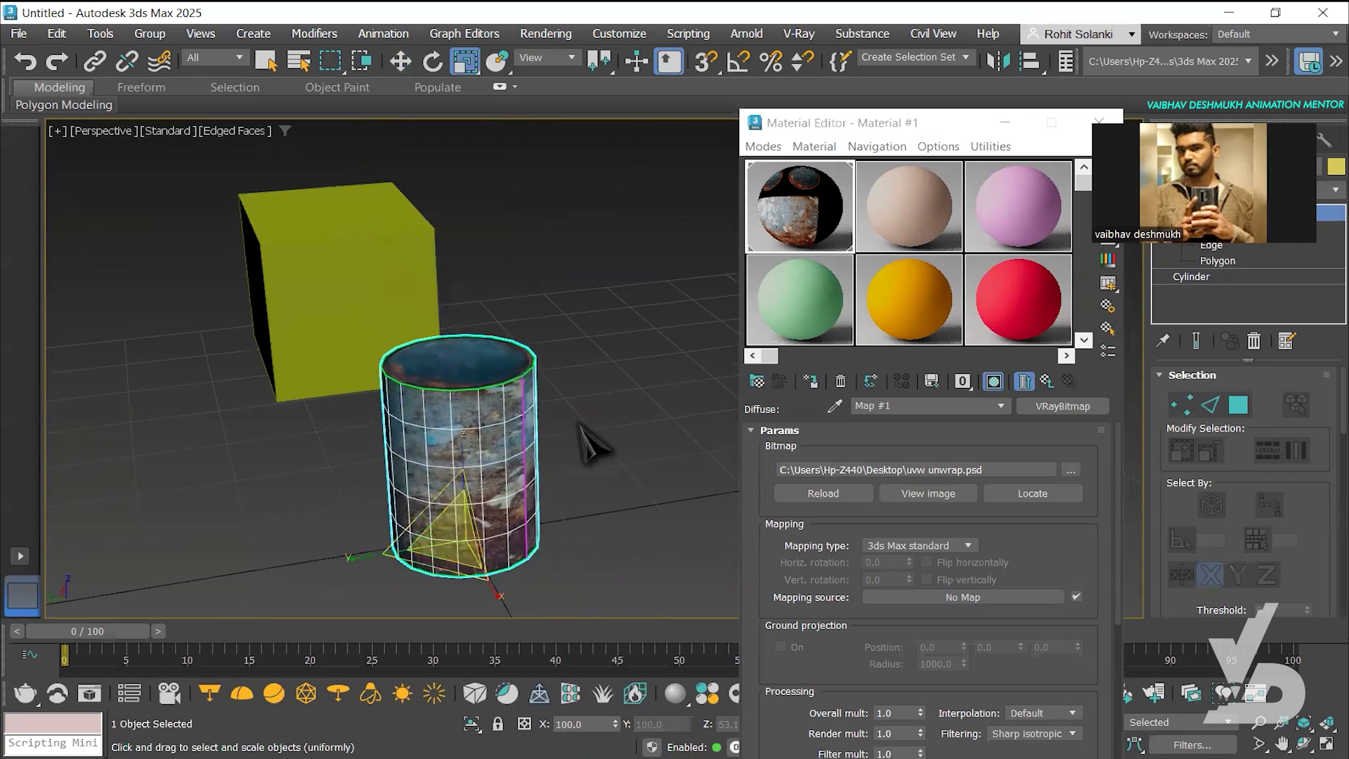
{"action": "left_click", "coordinate": [593, 443]}
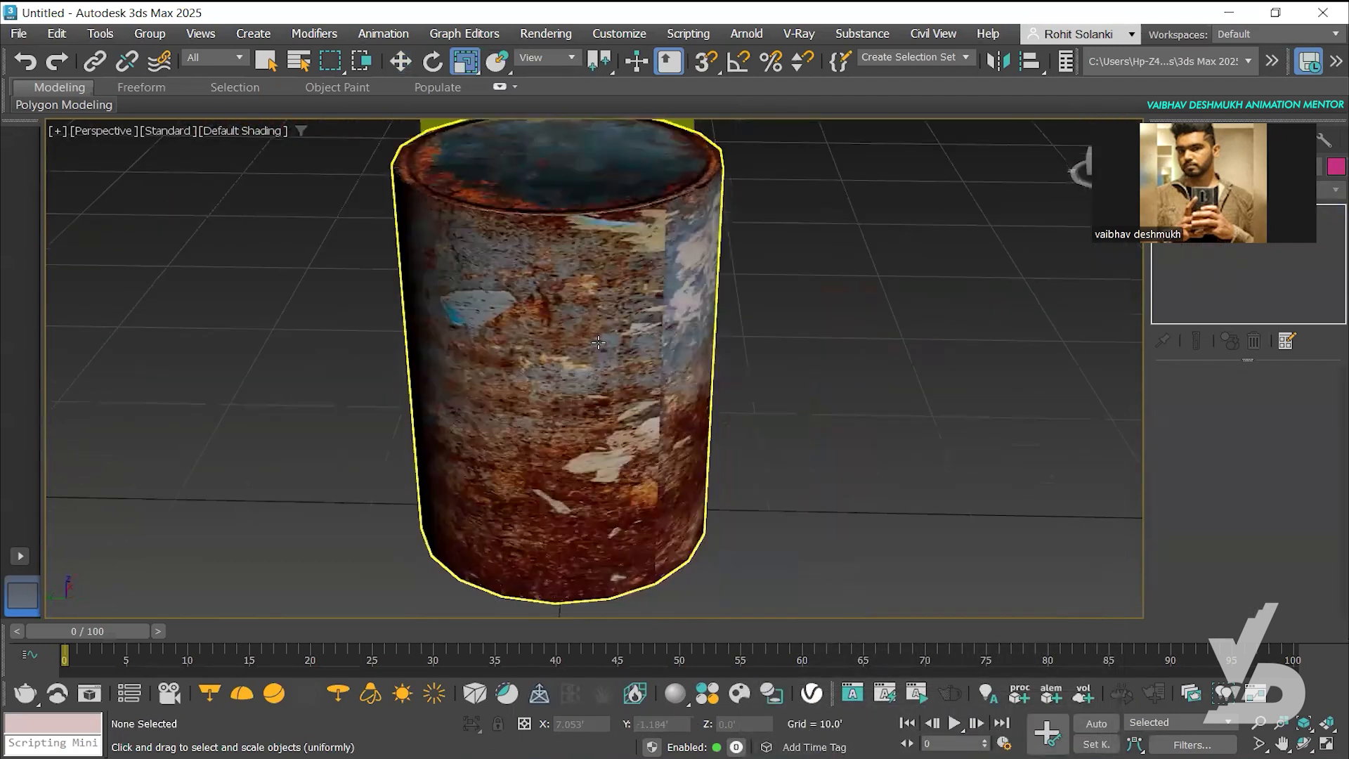
Examine the texture on the cylinder's wall, vertical seam and top cap from several angles
{"action": "middle_click_drag", "start_coordinate": [598, 342], "coordinate": [599, 250], "text": "alt"}
{"action": "middle_click_drag", "start_coordinate": [563, 427], "coordinate": [555, 299]}
{"action": "scroll", "coordinate": [540, 363], "scroll_direction": "up", "scroll_amount": 3}
{"action": "scroll", "coordinate": [563, 373], "scroll_direction": "down", "scroll_amount": 3}
{"action": "middle_click_drag", "start_coordinate": [555, 299], "coordinate": [611, 277]}
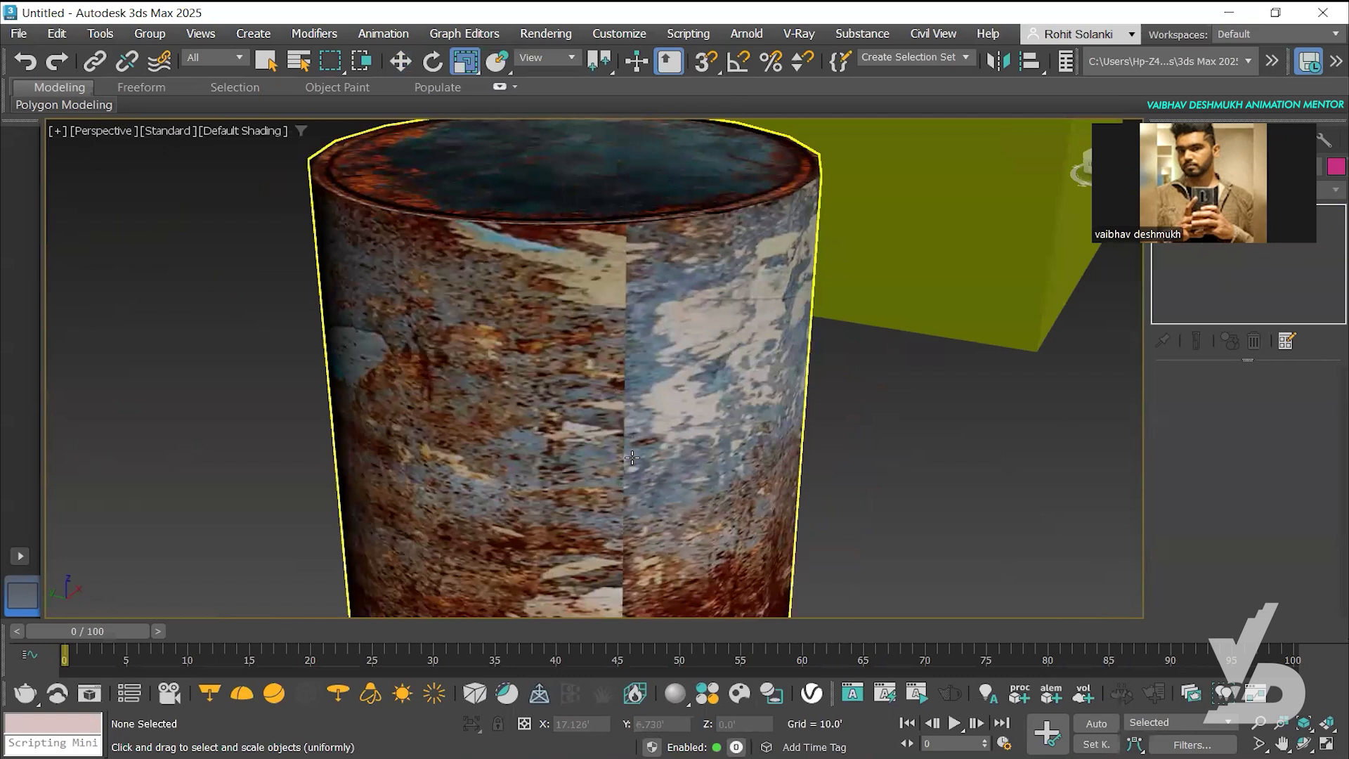
{"action": "middle_click_drag", "start_coordinate": [649, 398], "coordinate": [638, 358]}
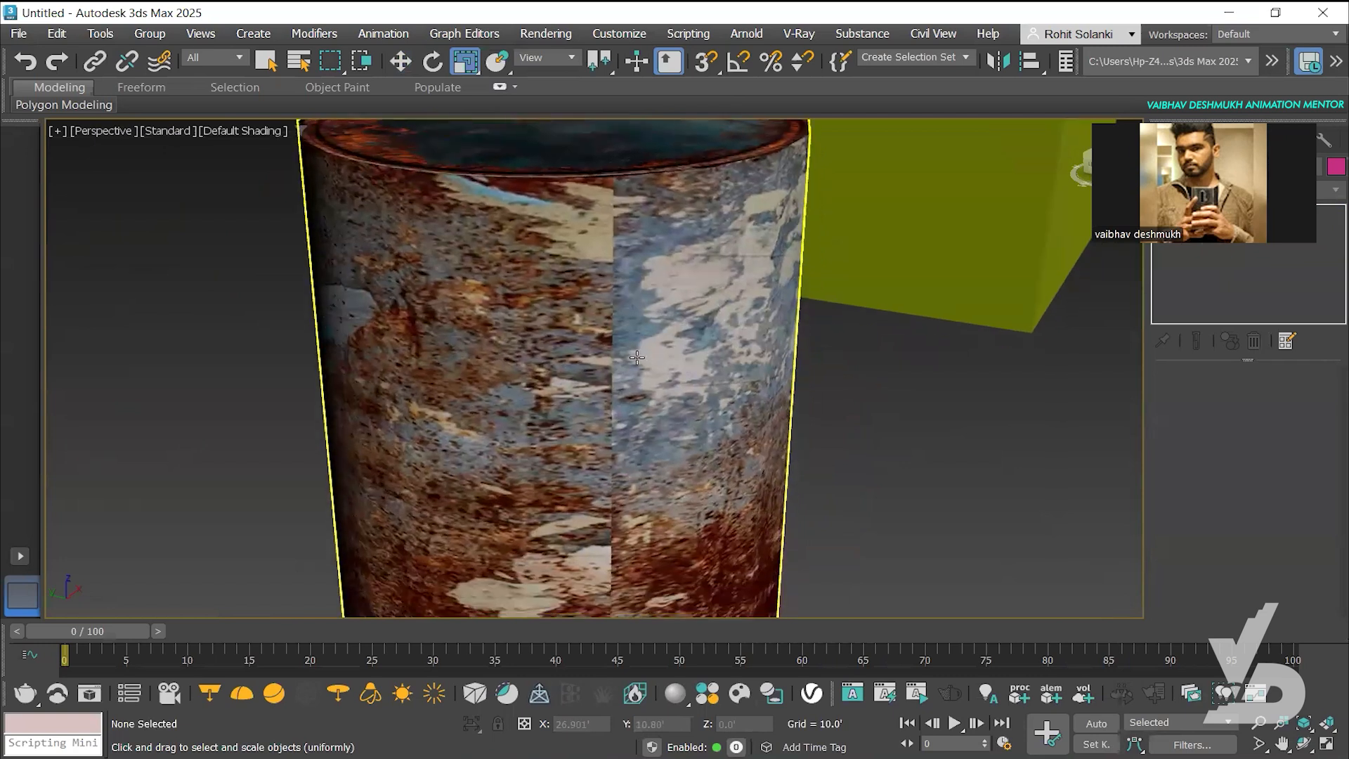
{"action": "scroll", "coordinate": [621, 208], "scroll_direction": "down", "scroll_amount": 2}
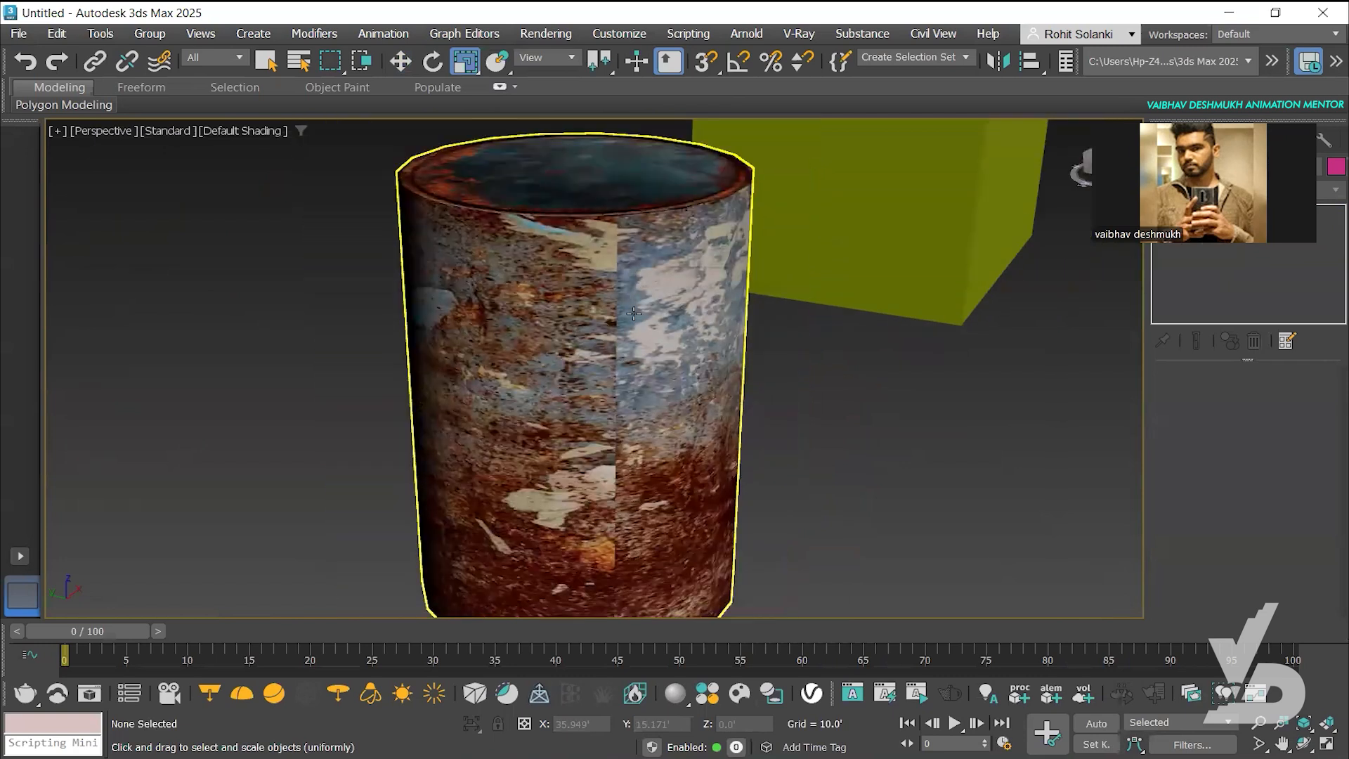
{"action": "scroll", "coordinate": [633, 393], "scroll_direction": "up", "scroll_amount": 2}
{"action": "scroll", "coordinate": [618, 366], "scroll_direction": "down", "scroll_amount": 4}
{"action": "scroll", "coordinate": [597, 346], "scroll_direction": "up", "scroll_amount": 1}
{"action": "mouse_move", "coordinate": [597, 347]}
{"action": "middle_mouse_down", "text": "alt"}
{"action": "mouse_move", "coordinate": [686, 368]}
{"action": "mouse_move", "coordinate": [870, 352]}
{"action": "mouse_move", "coordinate": [548, 351]}
{"action": "mouse_move", "coordinate": [726, 347]}
{"action": "mouse_move", "coordinate": [587, 332]}
{"action": "middle_mouse_up", "text": "alt"}
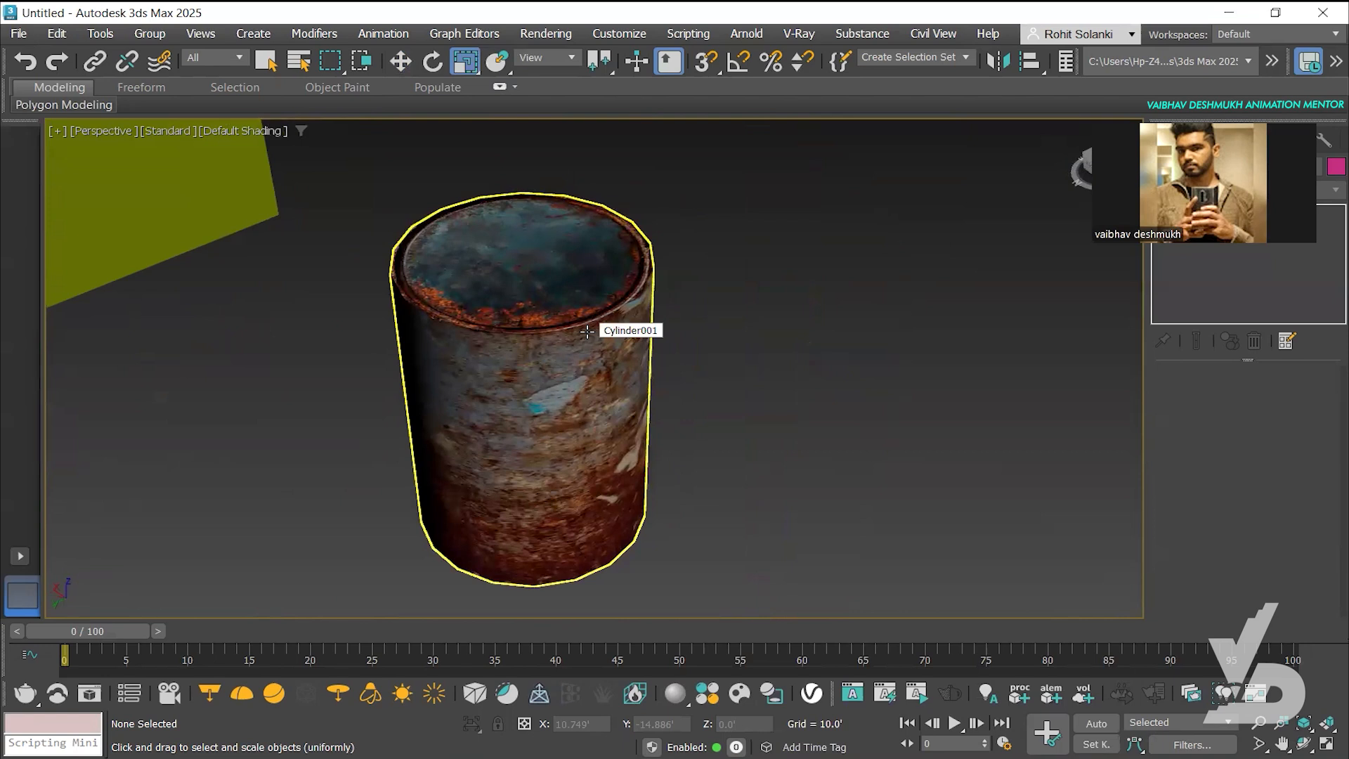
{"action": "middle_click_drag", "start_coordinate": [587, 332], "coordinate": [604, 365], "text": "alt"}
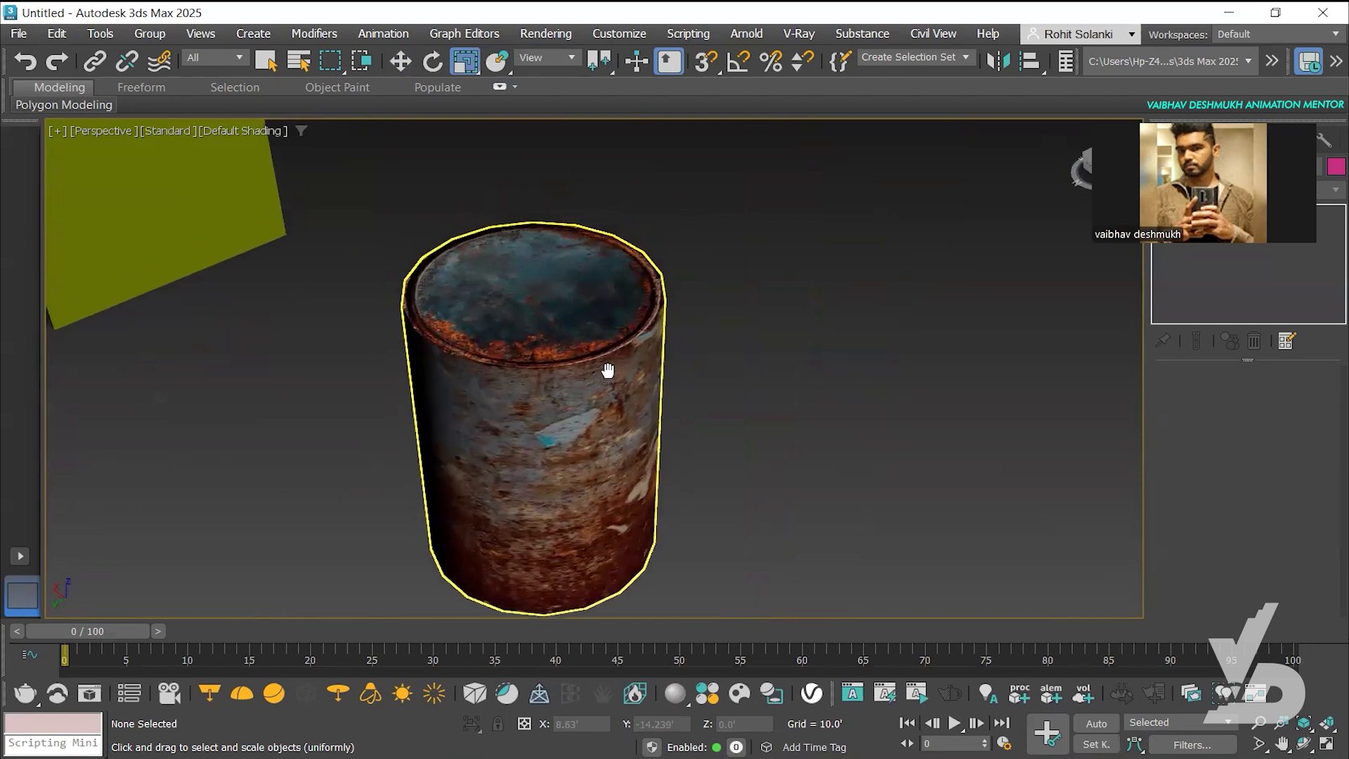
Try scaling the cylinder again along Z and undo the scaling
{"action": "left_click", "coordinate": [578, 447]}
{"action": "mouse_move", "coordinate": [540, 461]}
{"action": "left_mouse_down"}
{"action": "mouse_move", "coordinate": [540, 429]}
{"action": "mouse_move", "coordinate": [539, 444]}
{"action": "left_mouse_up"}
{"action": "key", "text": "ctrl+z"}
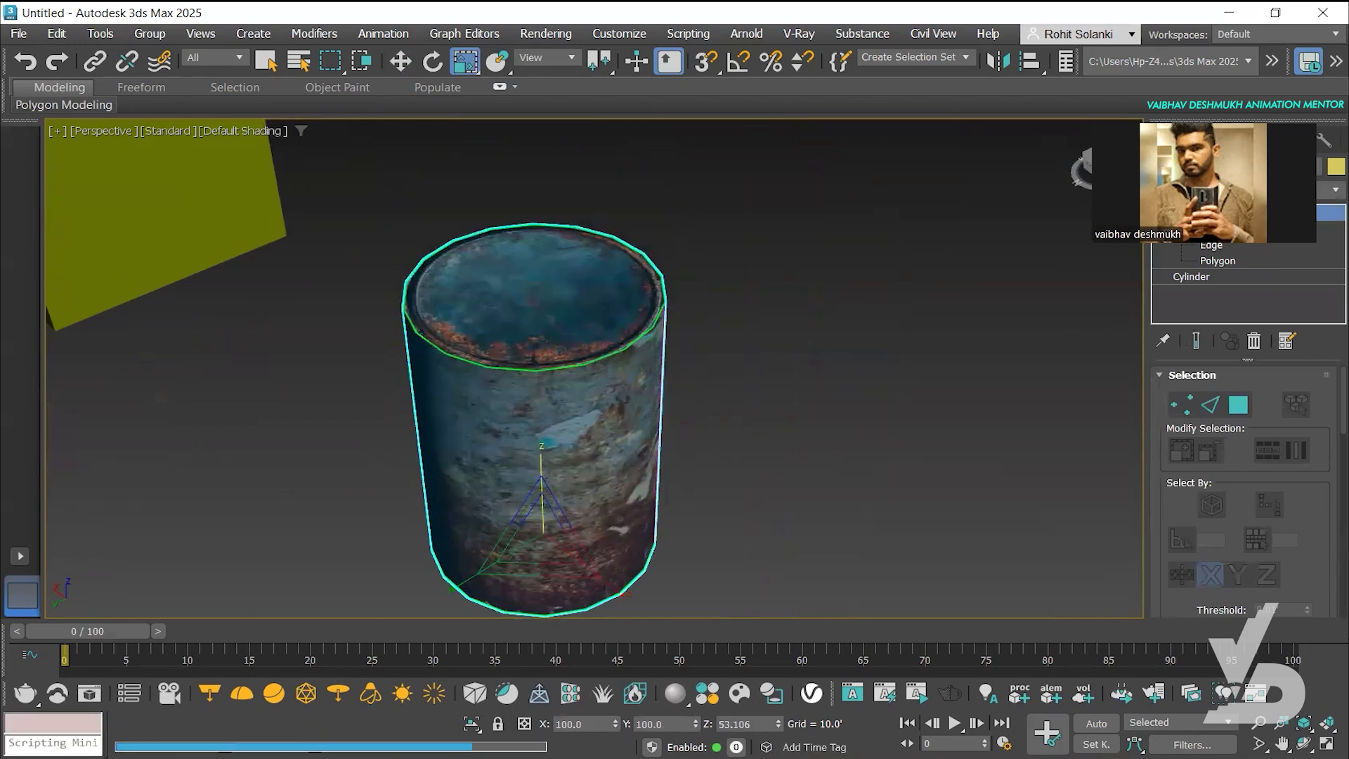
Switch to the web browser and search Google for "barral texure"
{"action": "left_click", "coordinate": [573, 757]}
{"action": "left_click", "coordinate": [678, 692]}
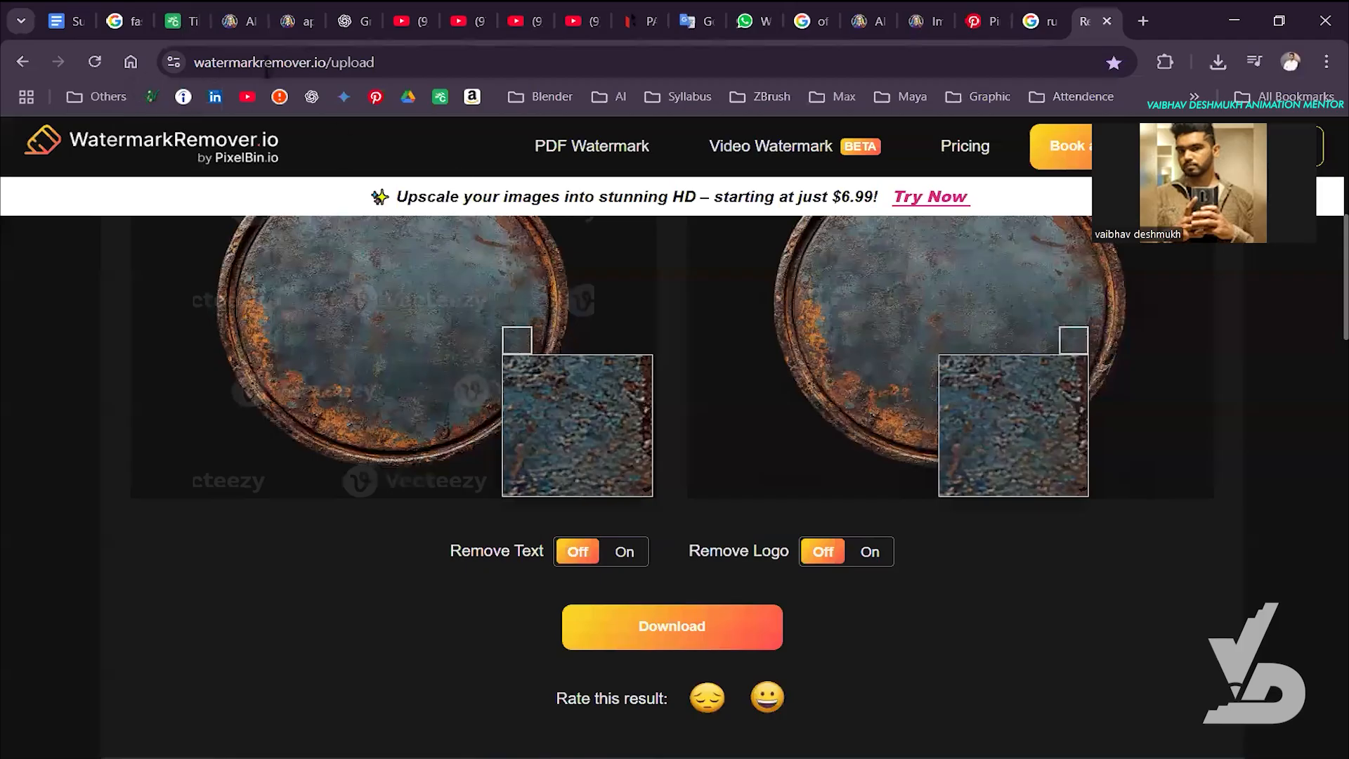
{"action": "left_click", "coordinate": [290, 64]}
{"action": "type", "text": "barra"}
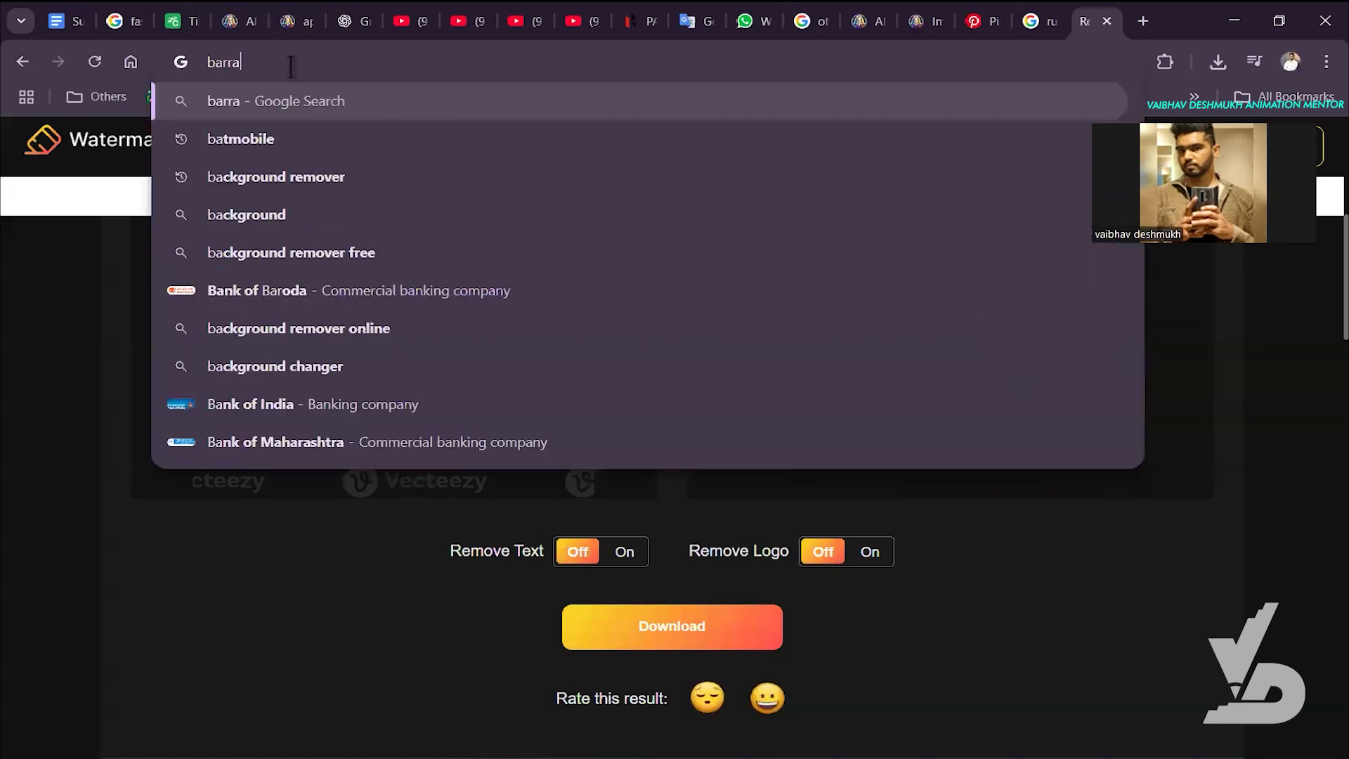
{"action": "type", "text": "l texure"}
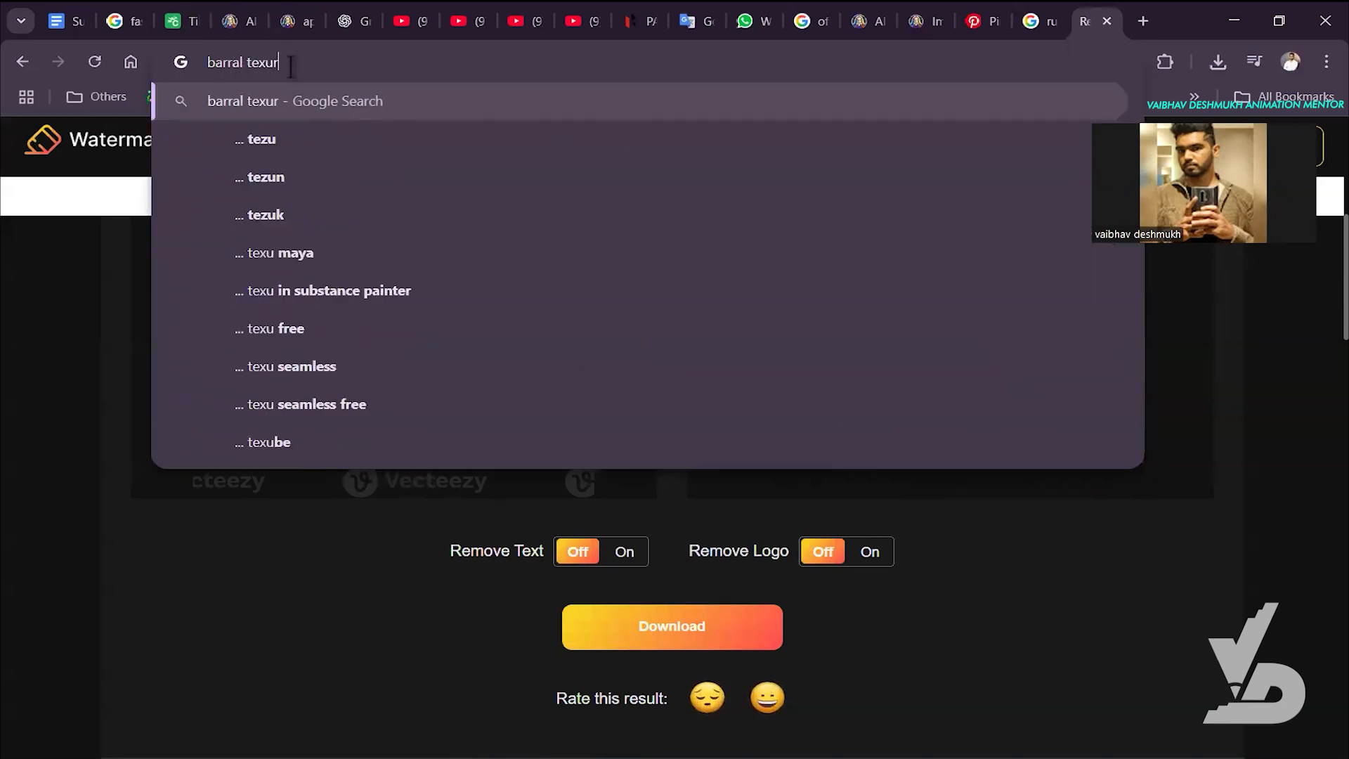
{"action": "key", "text": "Return"}
Search Pinterest for "barrel texture" and open the dark wooden barrel pin with two round lids above a plank strip
{"action": "left_click", "coordinate": [982, 21]}
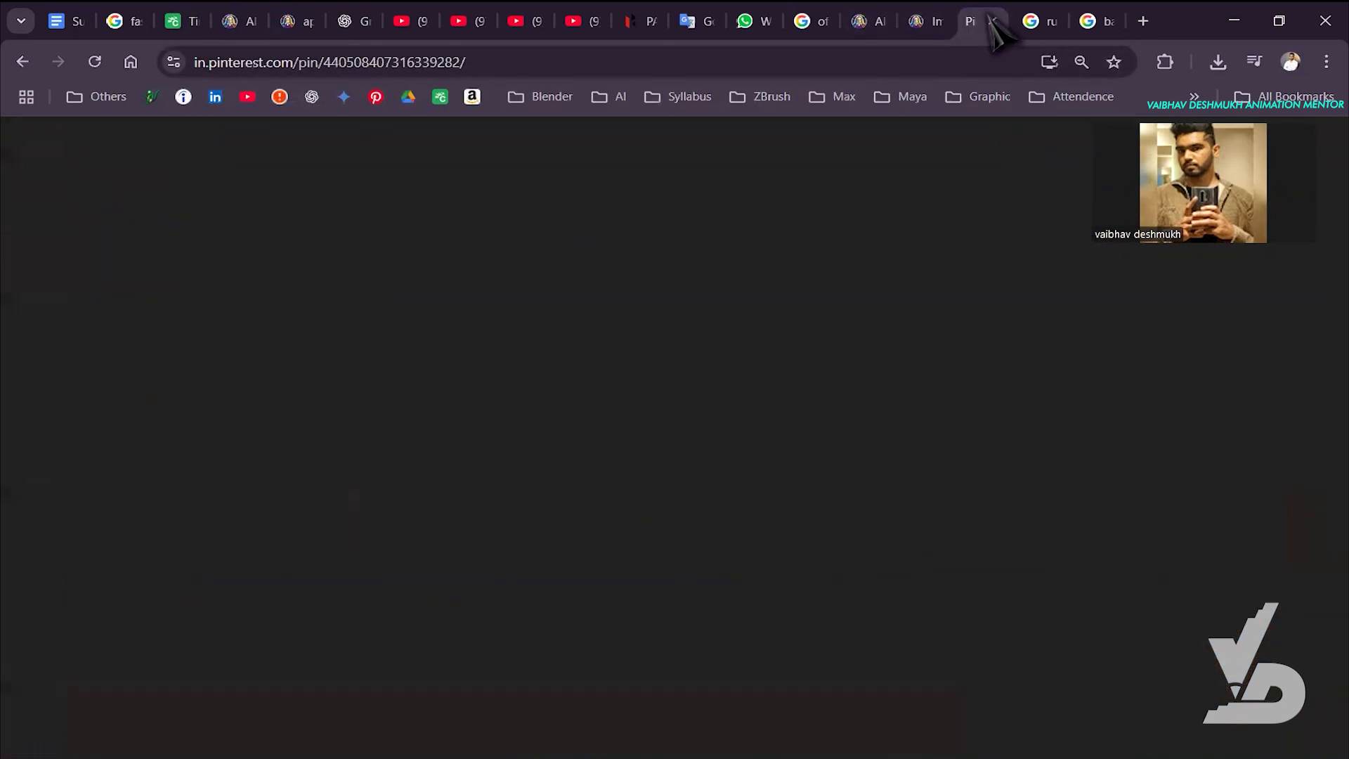
{"action": "type", "text": "barrel texture"}
{"action": "key", "text": "Return"}
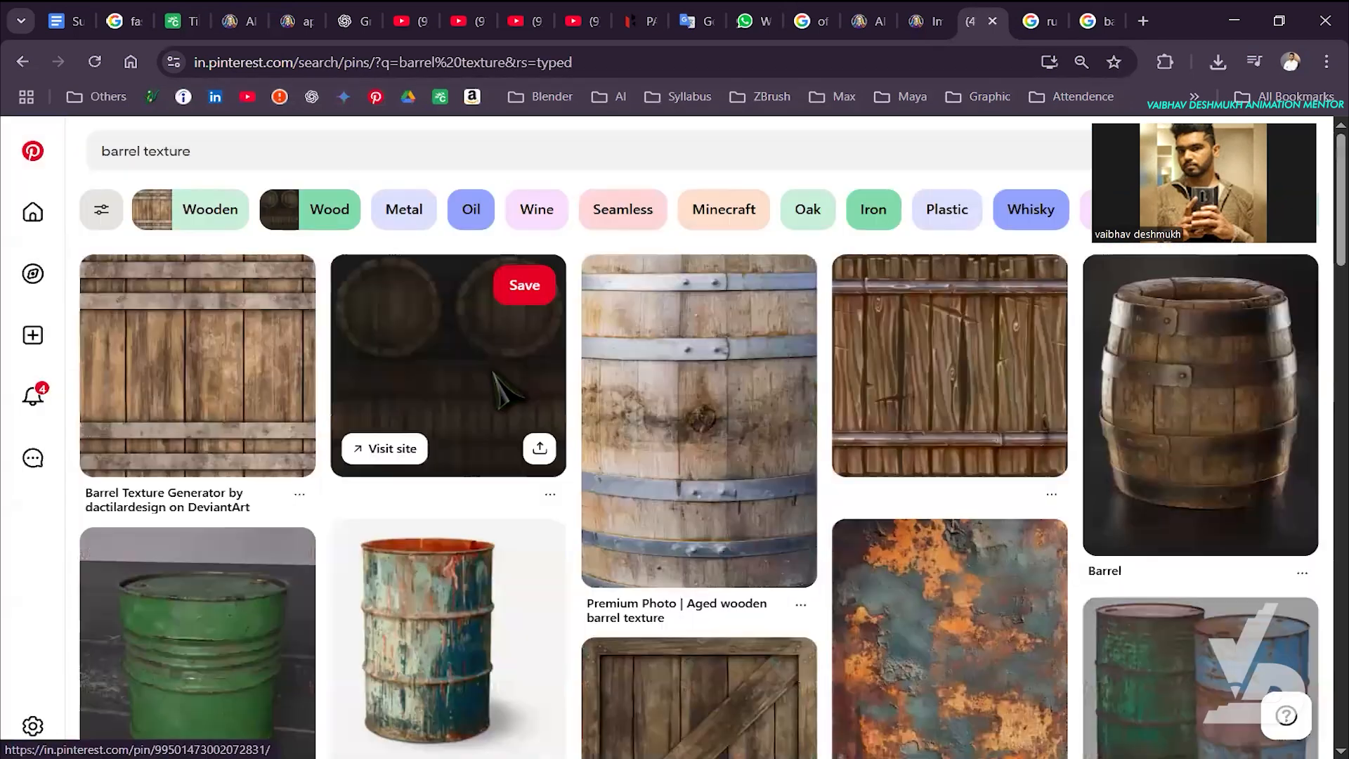
{"action": "left_click", "coordinate": [500, 388]}
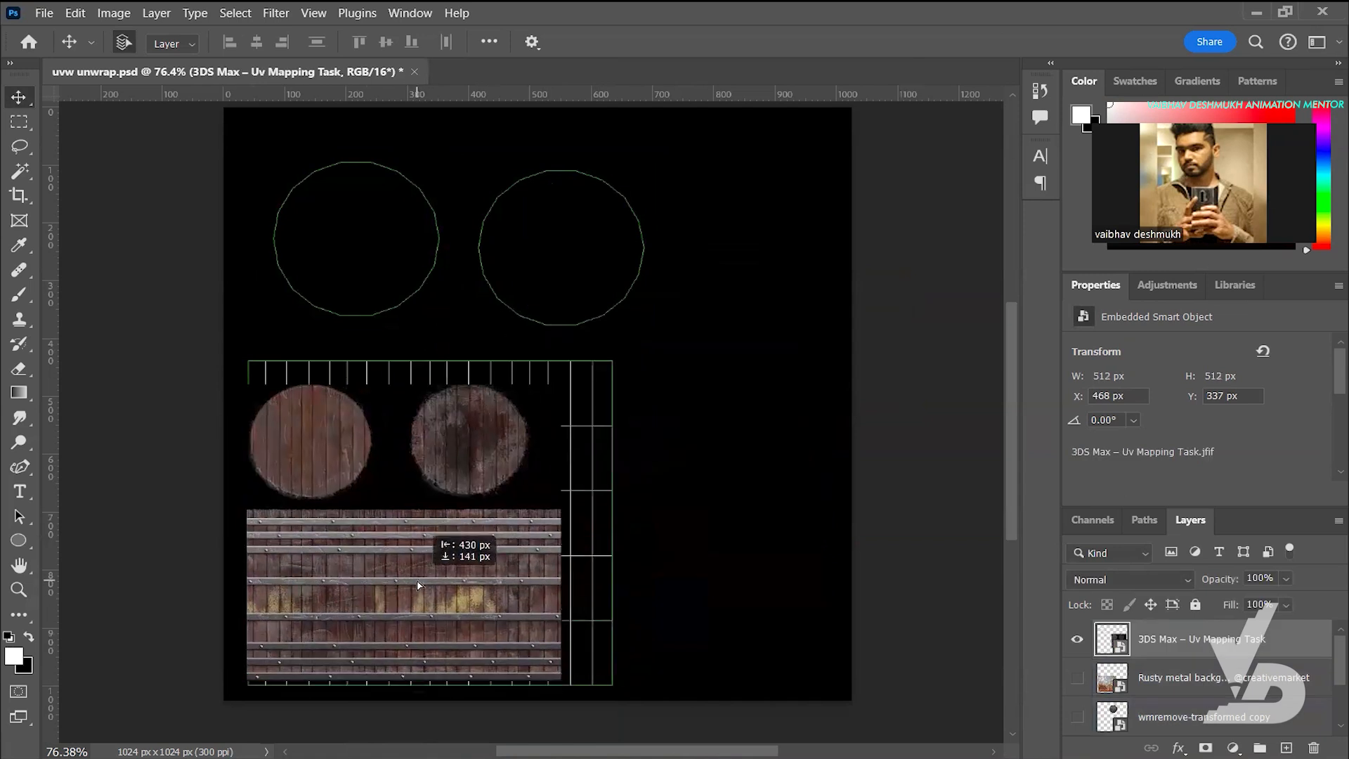
In Photoshop, set the opacity of the copied round plank layer to 100% and save uvw unwrap.psd
{"action": "left_click_drag", "start_coordinate": [1226, 585], "coordinate": [1185, 584]}
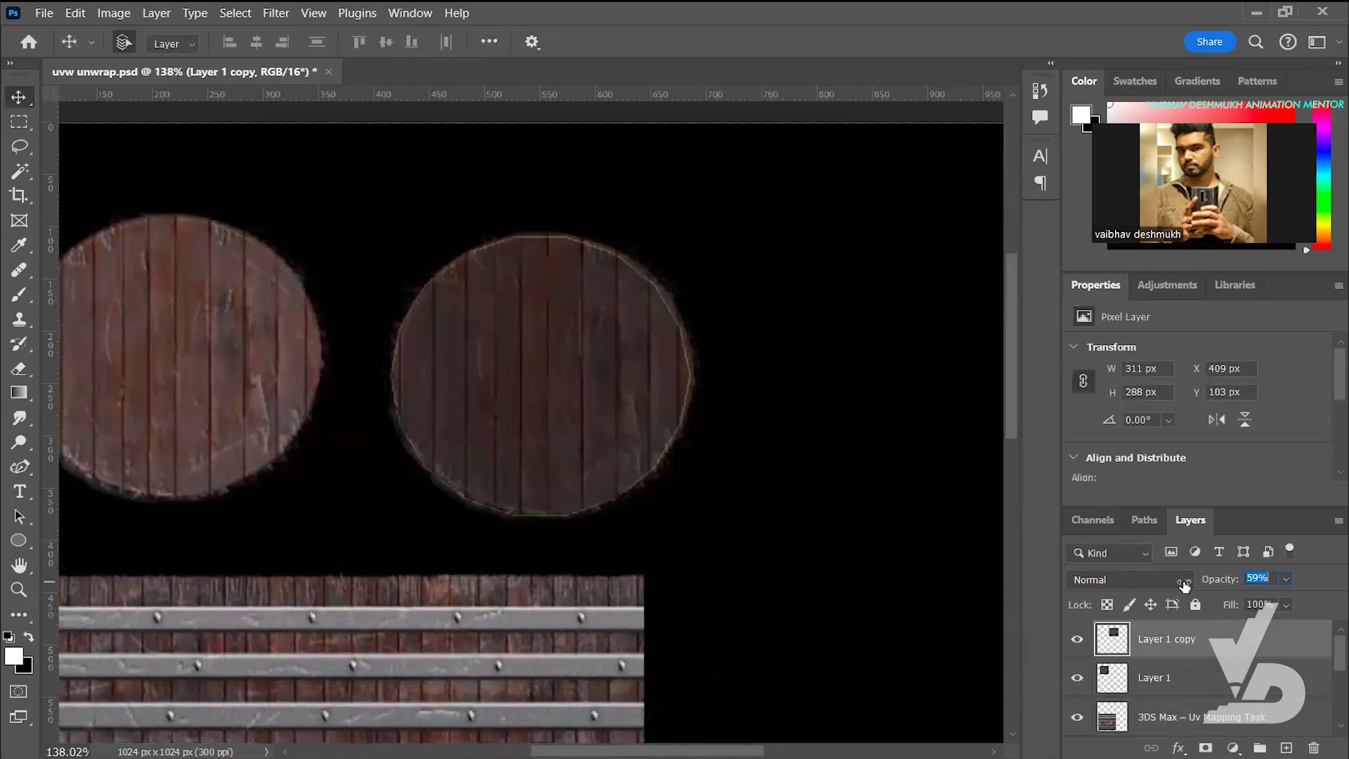
{"action": "key", "text": "Return"}
{"action": "scroll", "coordinate": [592, 338], "scroll_direction": "down", "scroll_amount": 4, "text": "alt"}
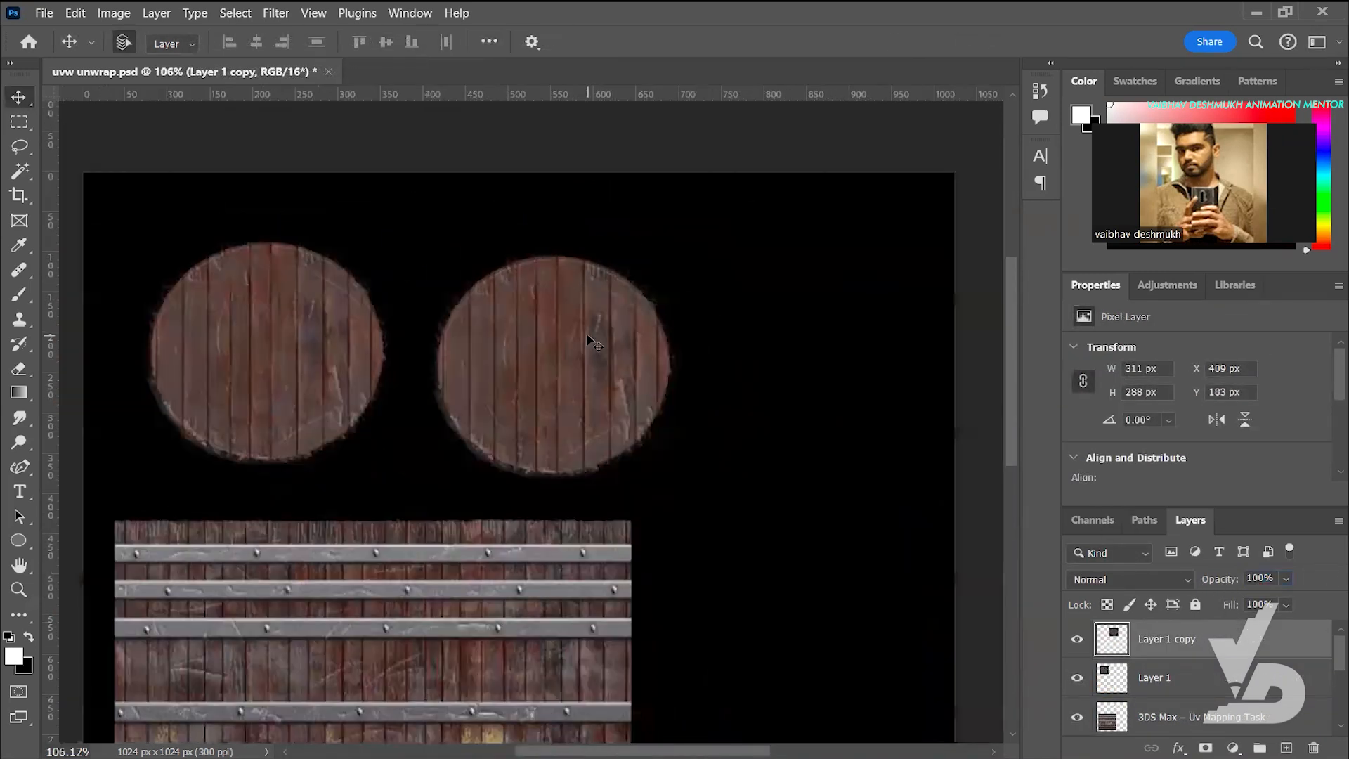
{"action": "key", "text": "ctrl+s"}
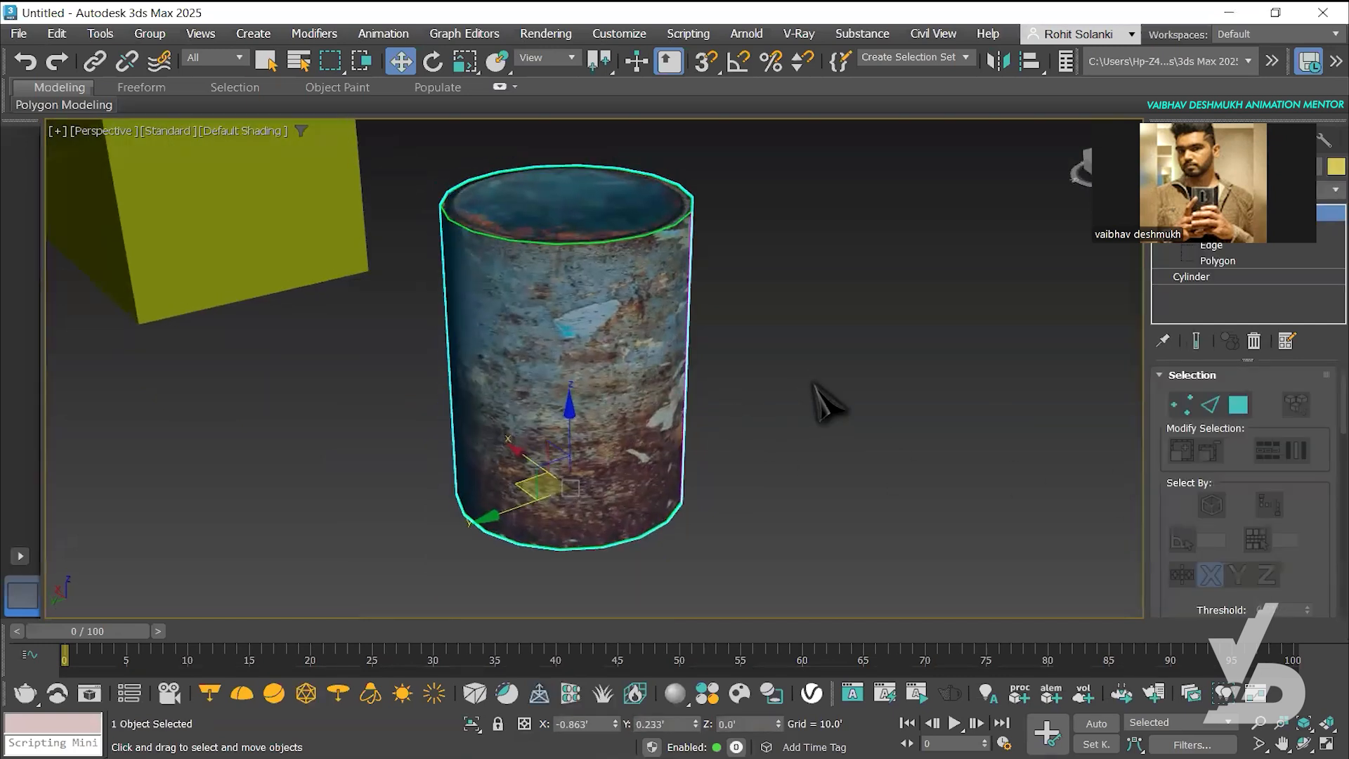
In 3ds Max, reload the uvw unwrap.psd bitmap in the cylinder's material, close the Material Editor and deselect the cylinder
{"action": "key", "text": "m"}
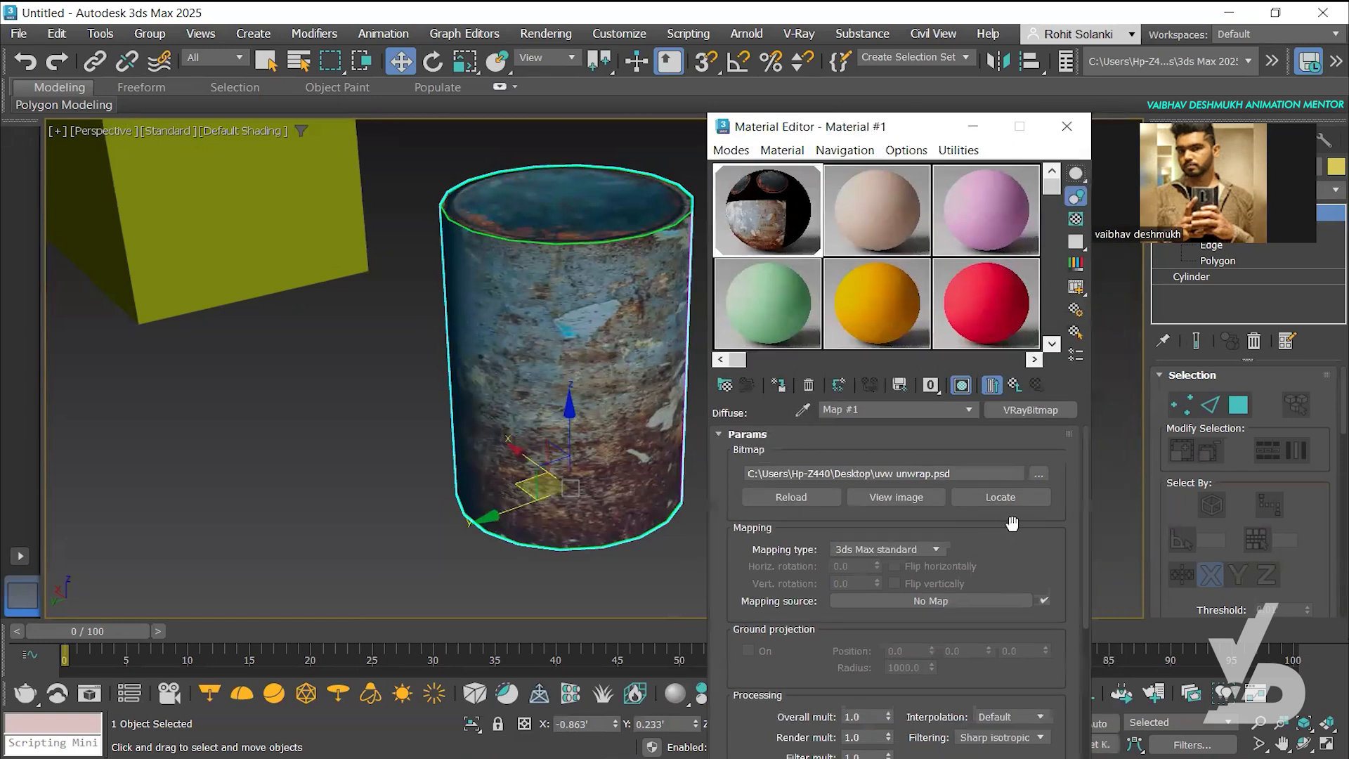
{"action": "left_click", "coordinate": [788, 498]}
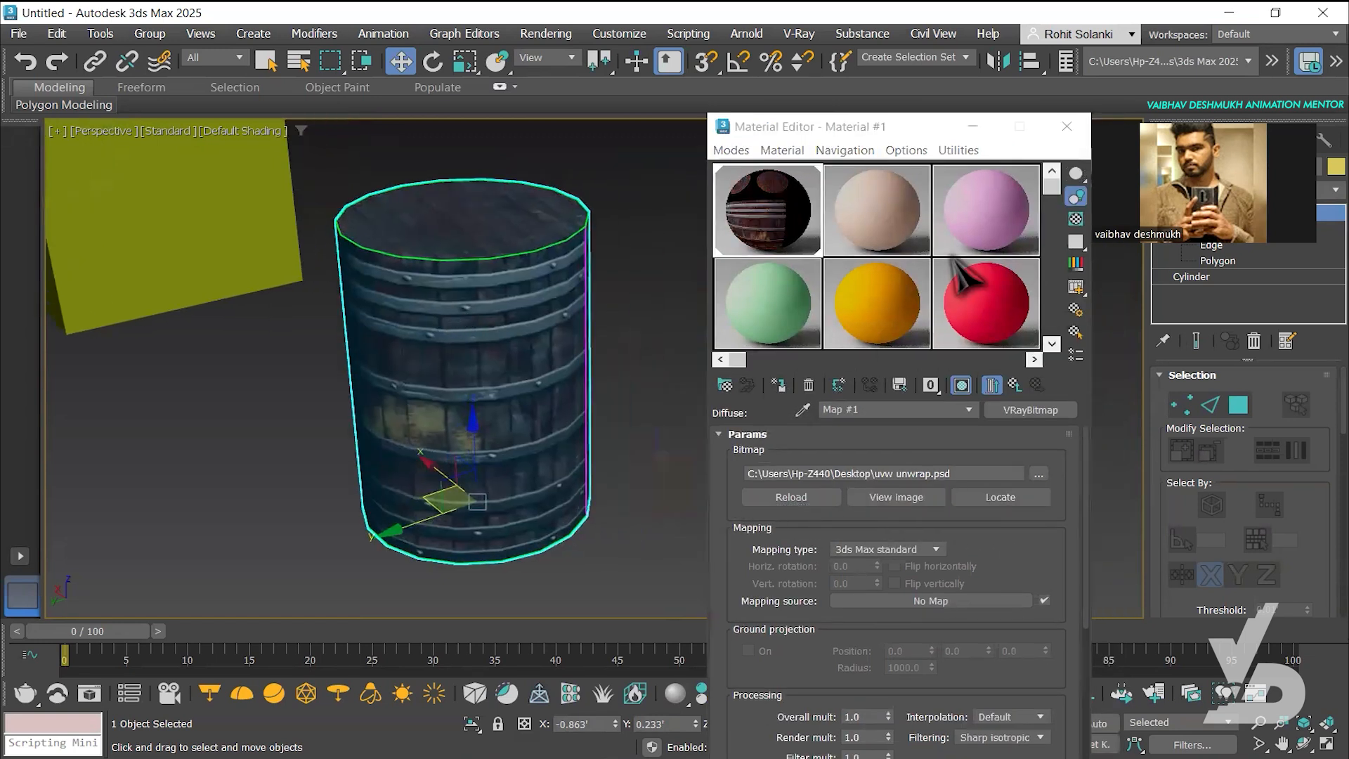
{"action": "left_click", "coordinate": [1069, 124]}
{"action": "left_click", "coordinate": [645, 312]}
Examine the wooden barrel texture on the cylinder's wall and top cap from several angles and distances
{"action": "middle_click_drag", "start_coordinate": [641, 313], "coordinate": [671, 343], "text": "alt"}
{"action": "scroll", "coordinate": [629, 332], "scroll_direction": "up", "scroll_amount": 3}
{"action": "middle_click_drag", "start_coordinate": [746, 393], "coordinate": [669, 353], "text": "alt"}
{"action": "scroll", "coordinate": [617, 359], "scroll_direction": "down", "scroll_amount": 3}
{"action": "scroll", "coordinate": [670, 356], "scroll_direction": "up", "scroll_amount": 1}
{"action": "middle_click_drag", "start_coordinate": [535, 350], "coordinate": [661, 359]}
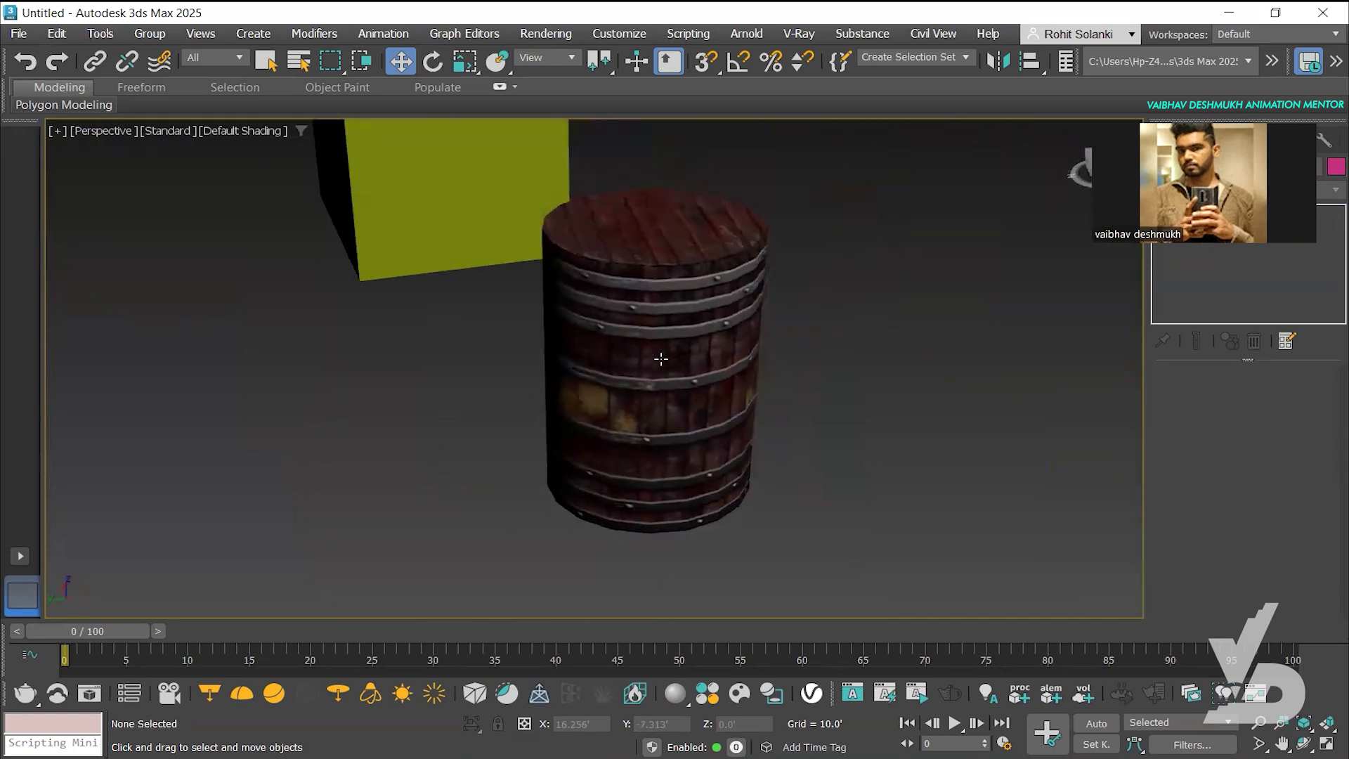
{"action": "middle_click_drag", "start_coordinate": [765, 427], "coordinate": [798, 404], "text": "alt"}
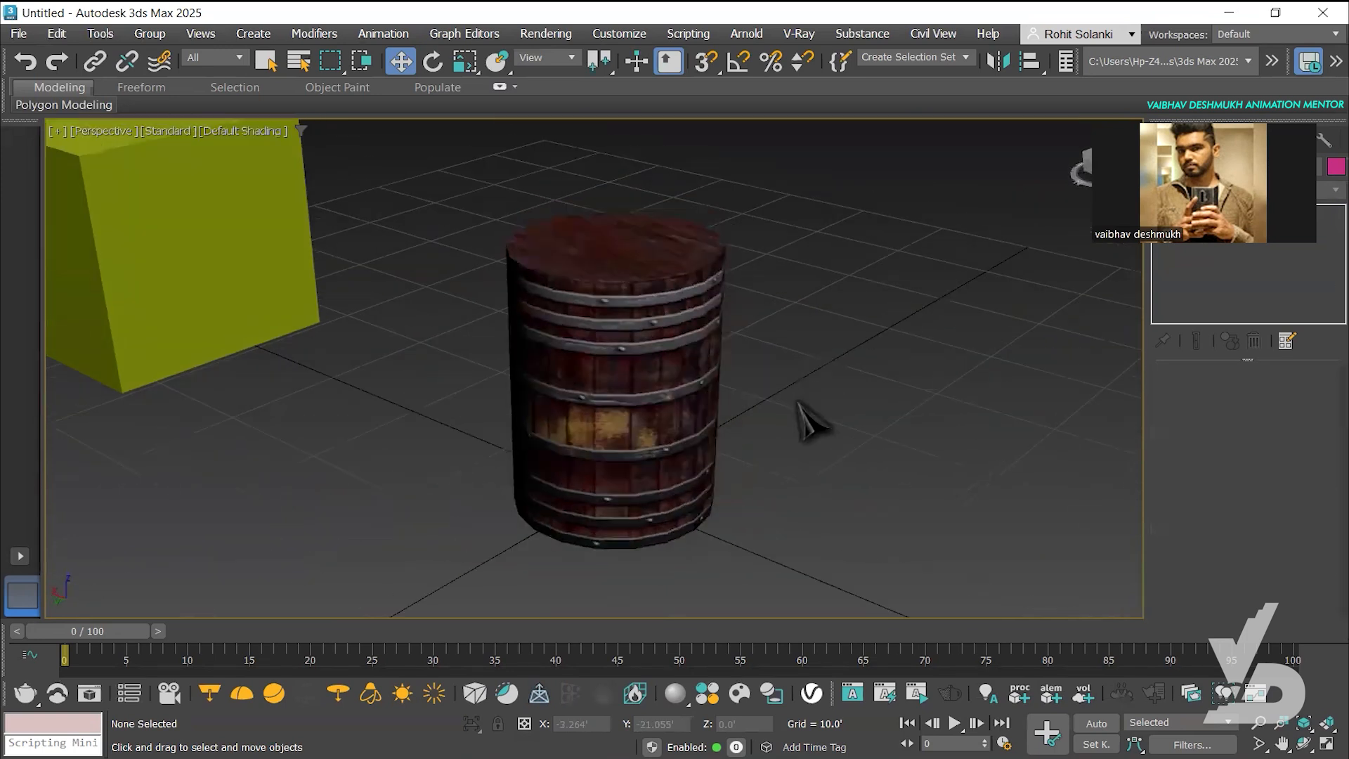